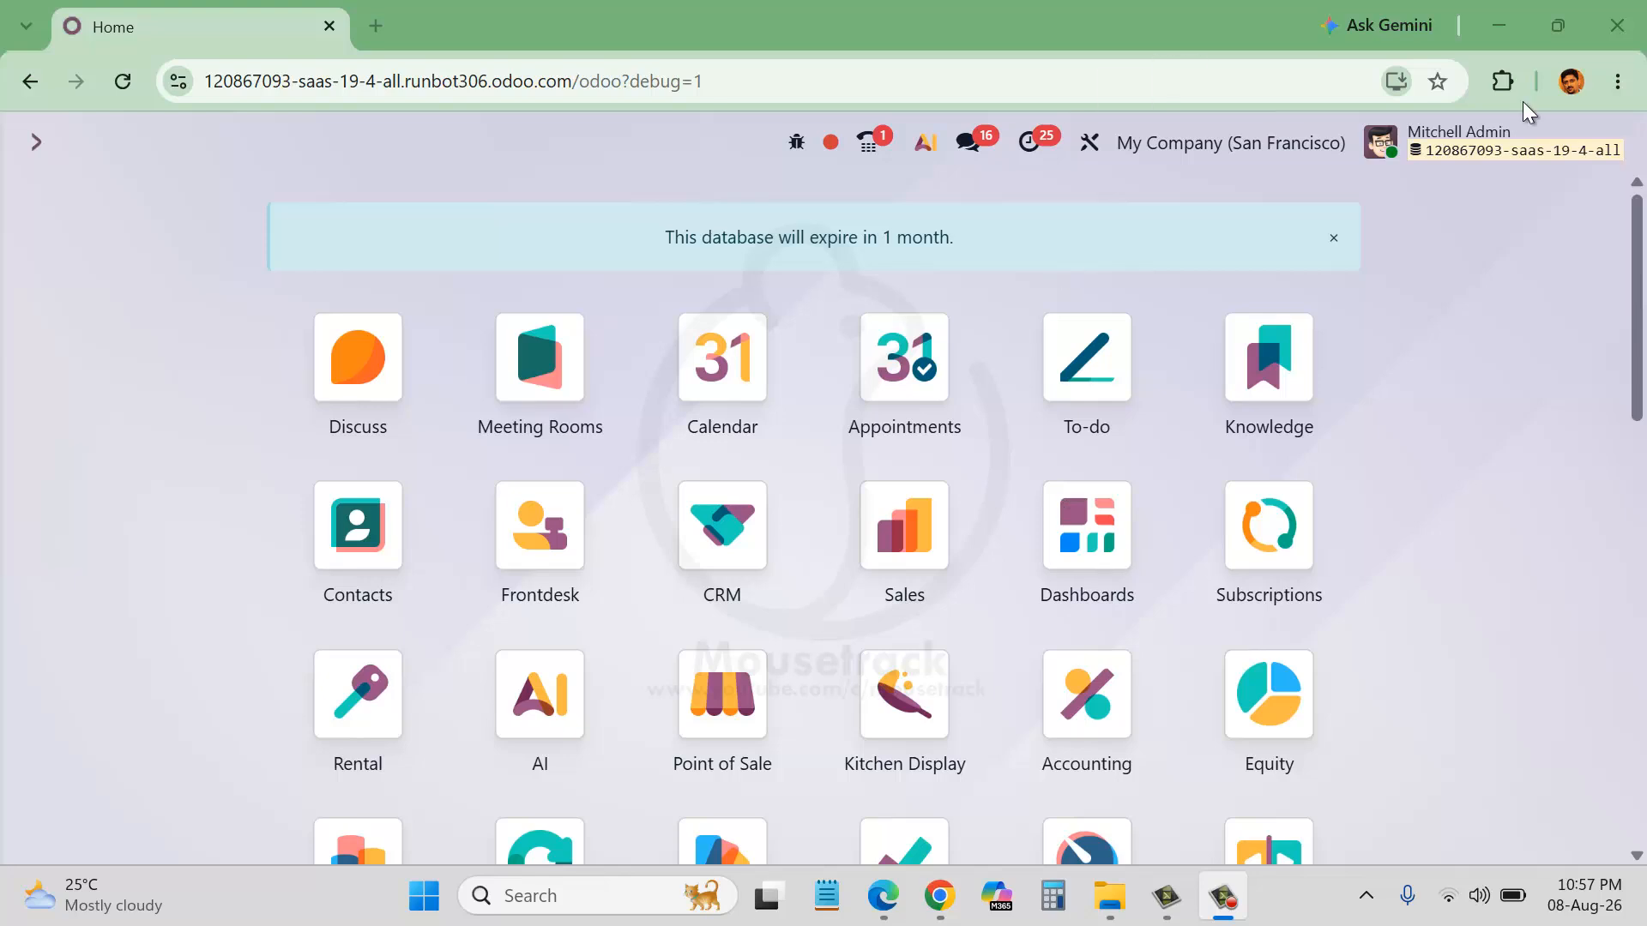
Search for the Accounting app from the home screen and open it
left_click(1375, 454)
type("accou")
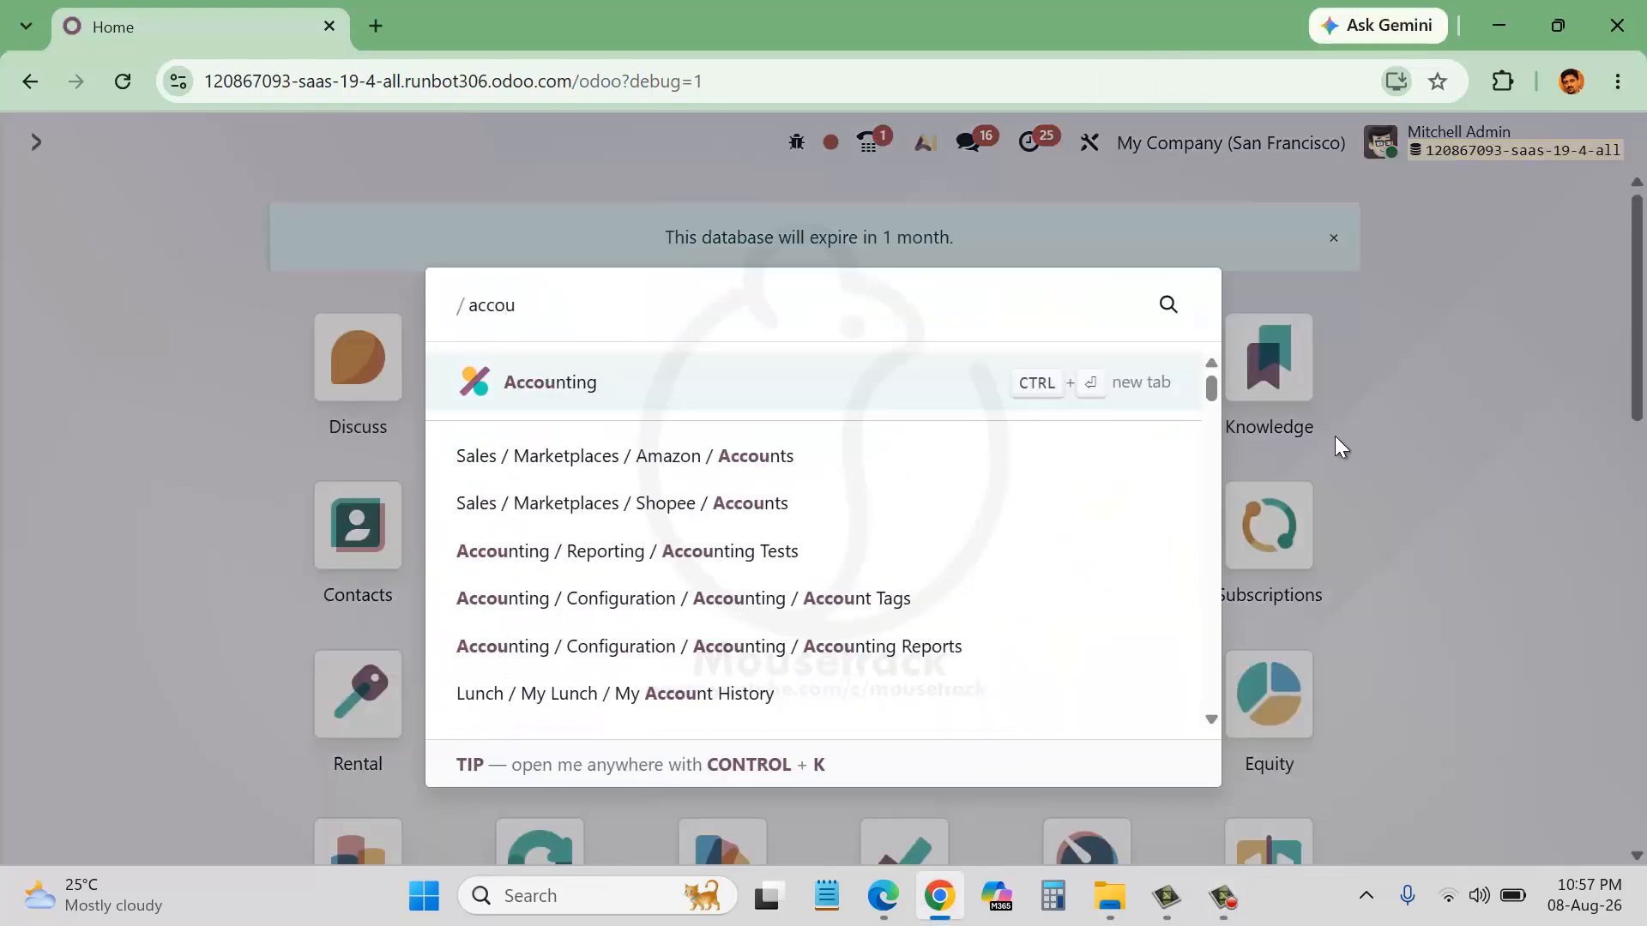
left_click(584, 390)
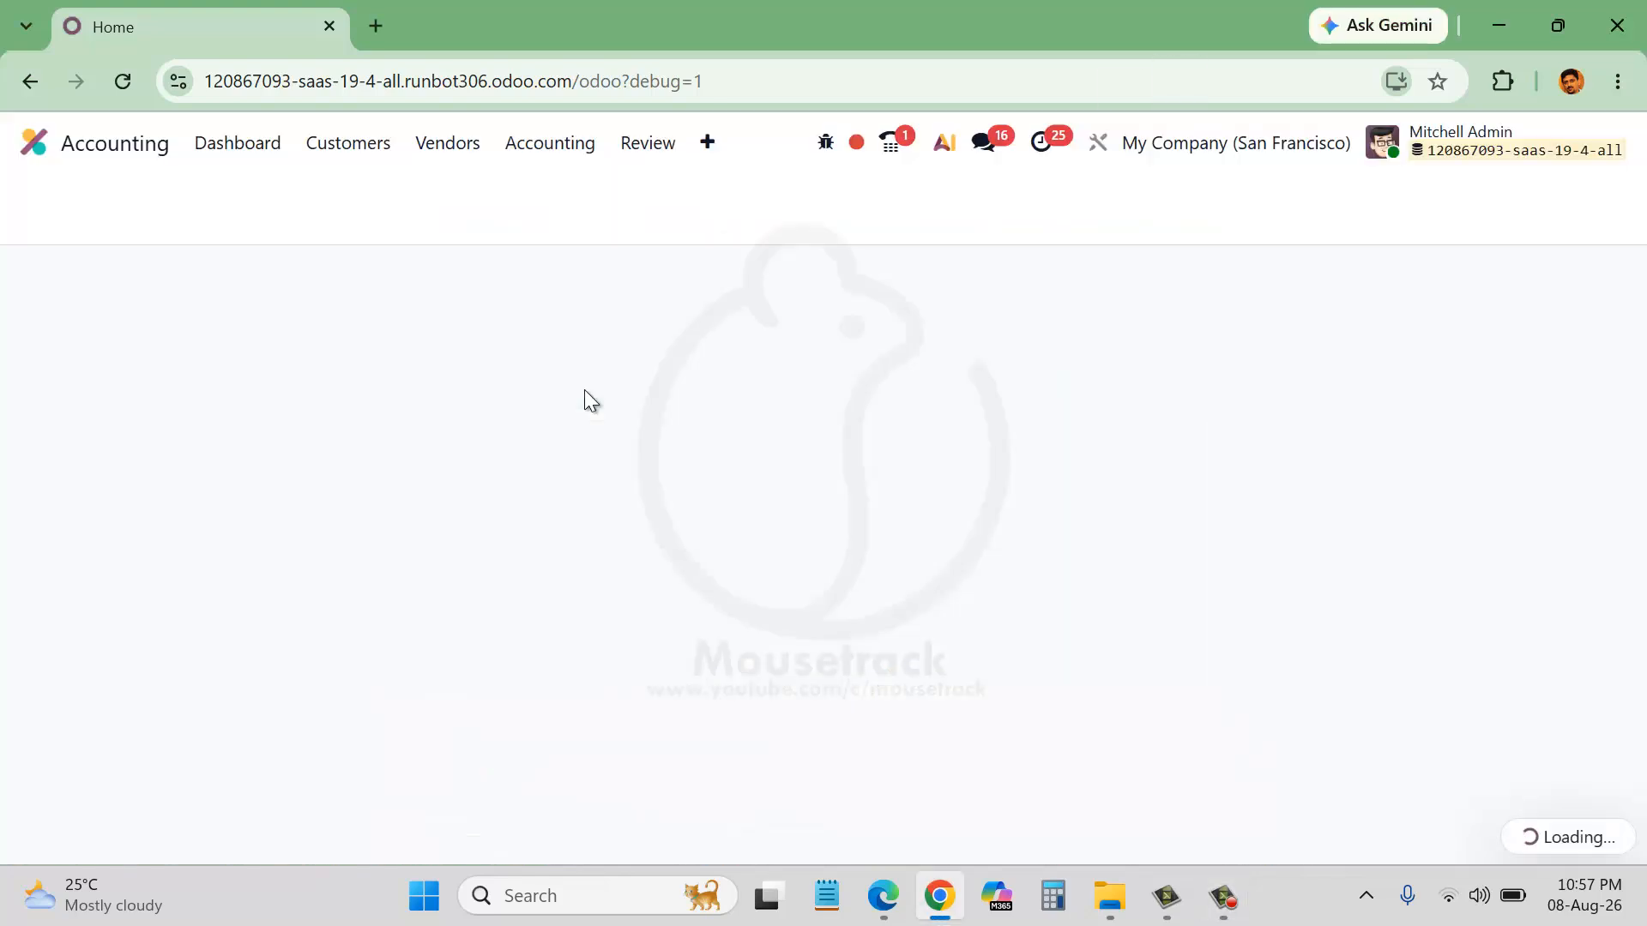
Open the 60 Months Linear record in the configured depreciation models and review its method, duration and computation settings
left_click(707, 141)
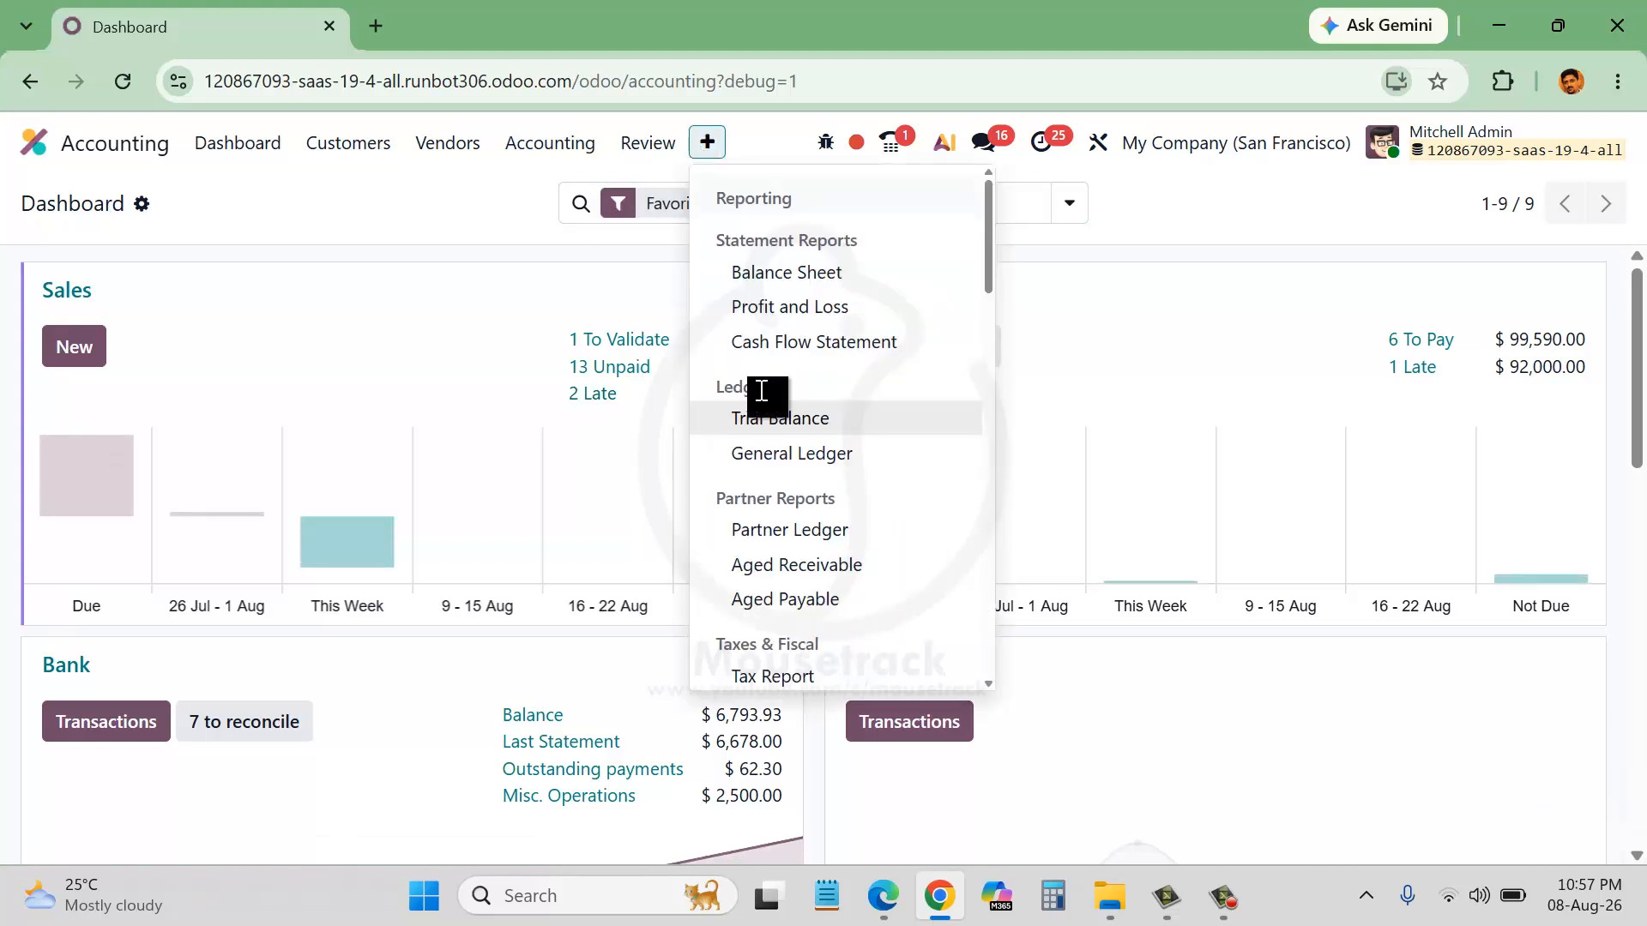
scroll(829, 463, "down", 3)
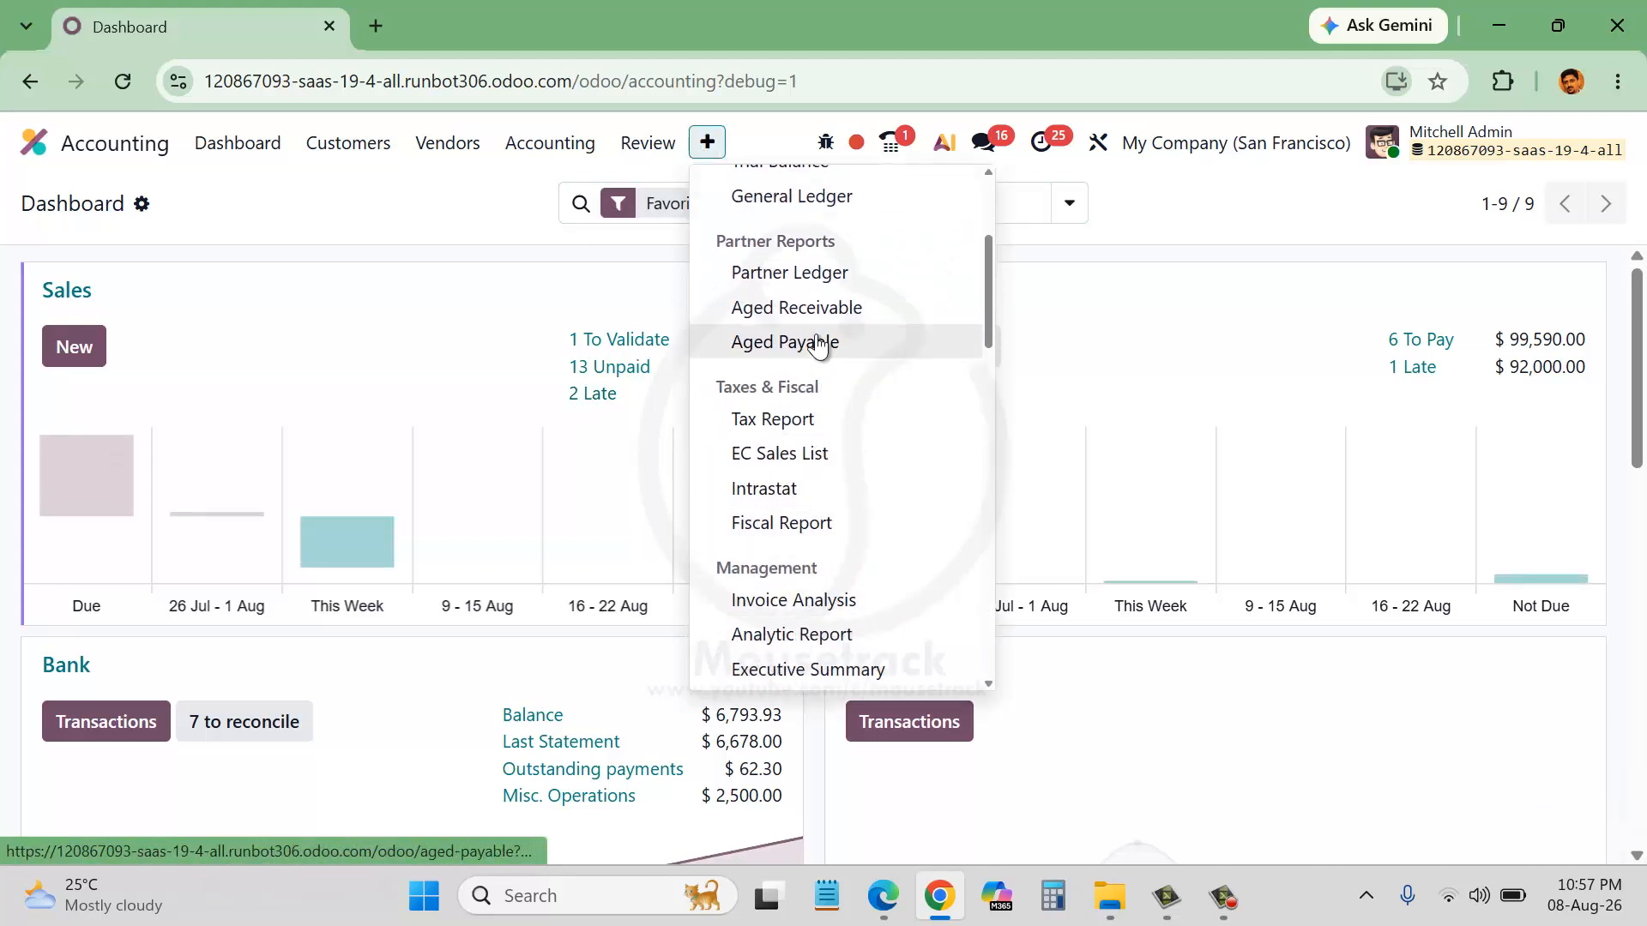
scroll(797, 480, "down", 3)
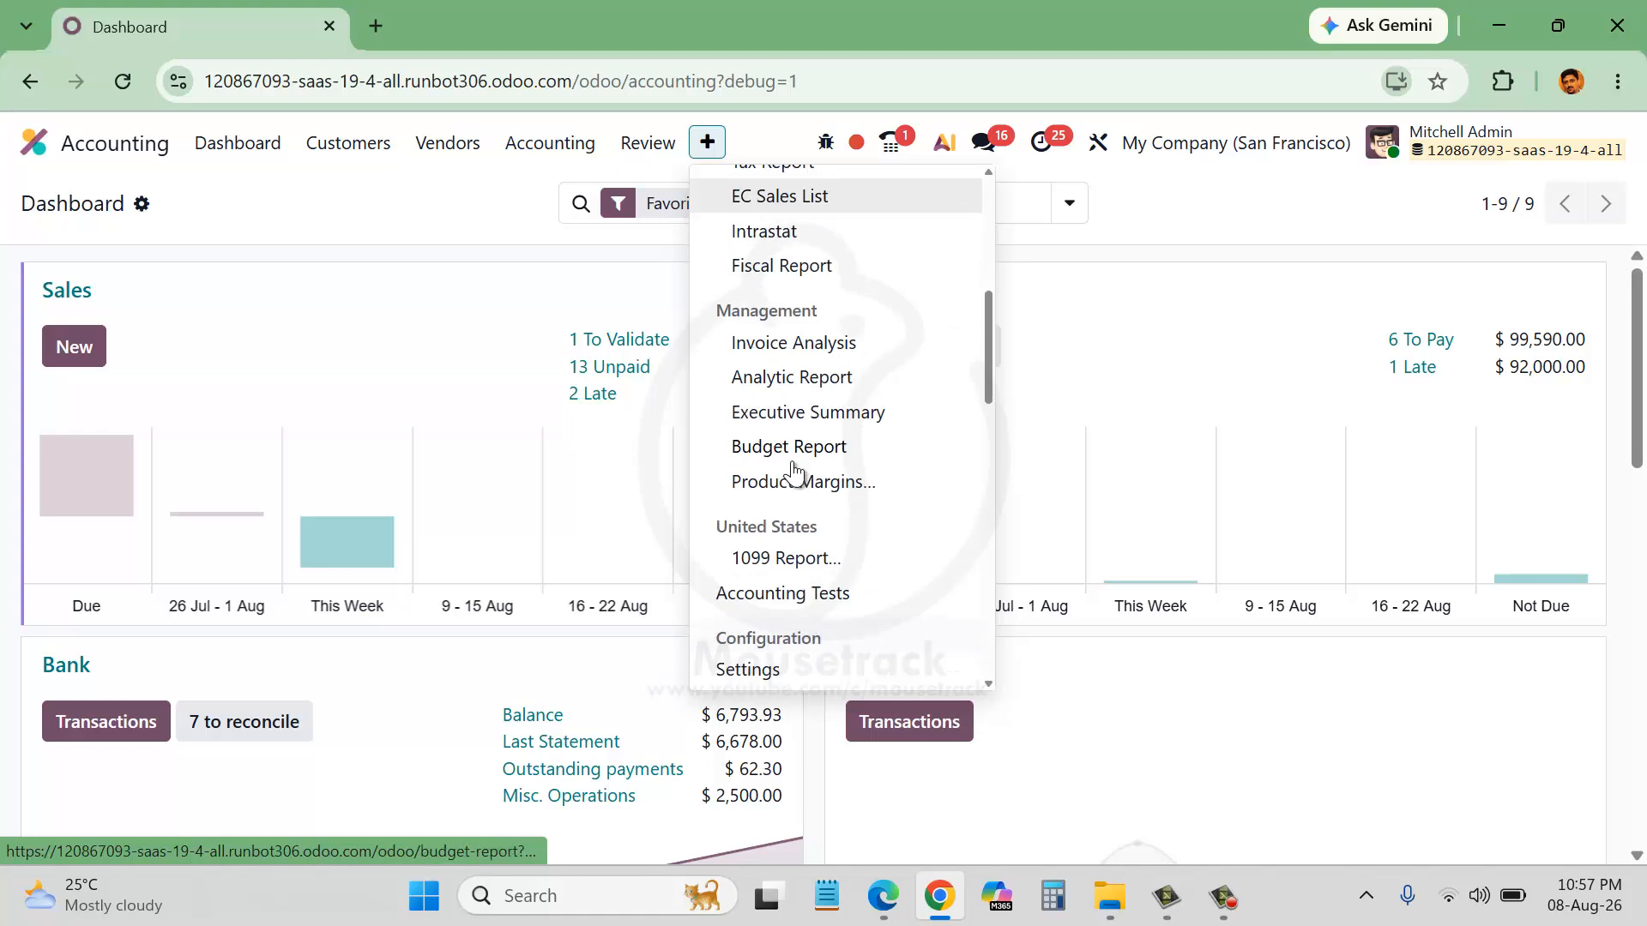
scroll(785, 515, "down", 2)
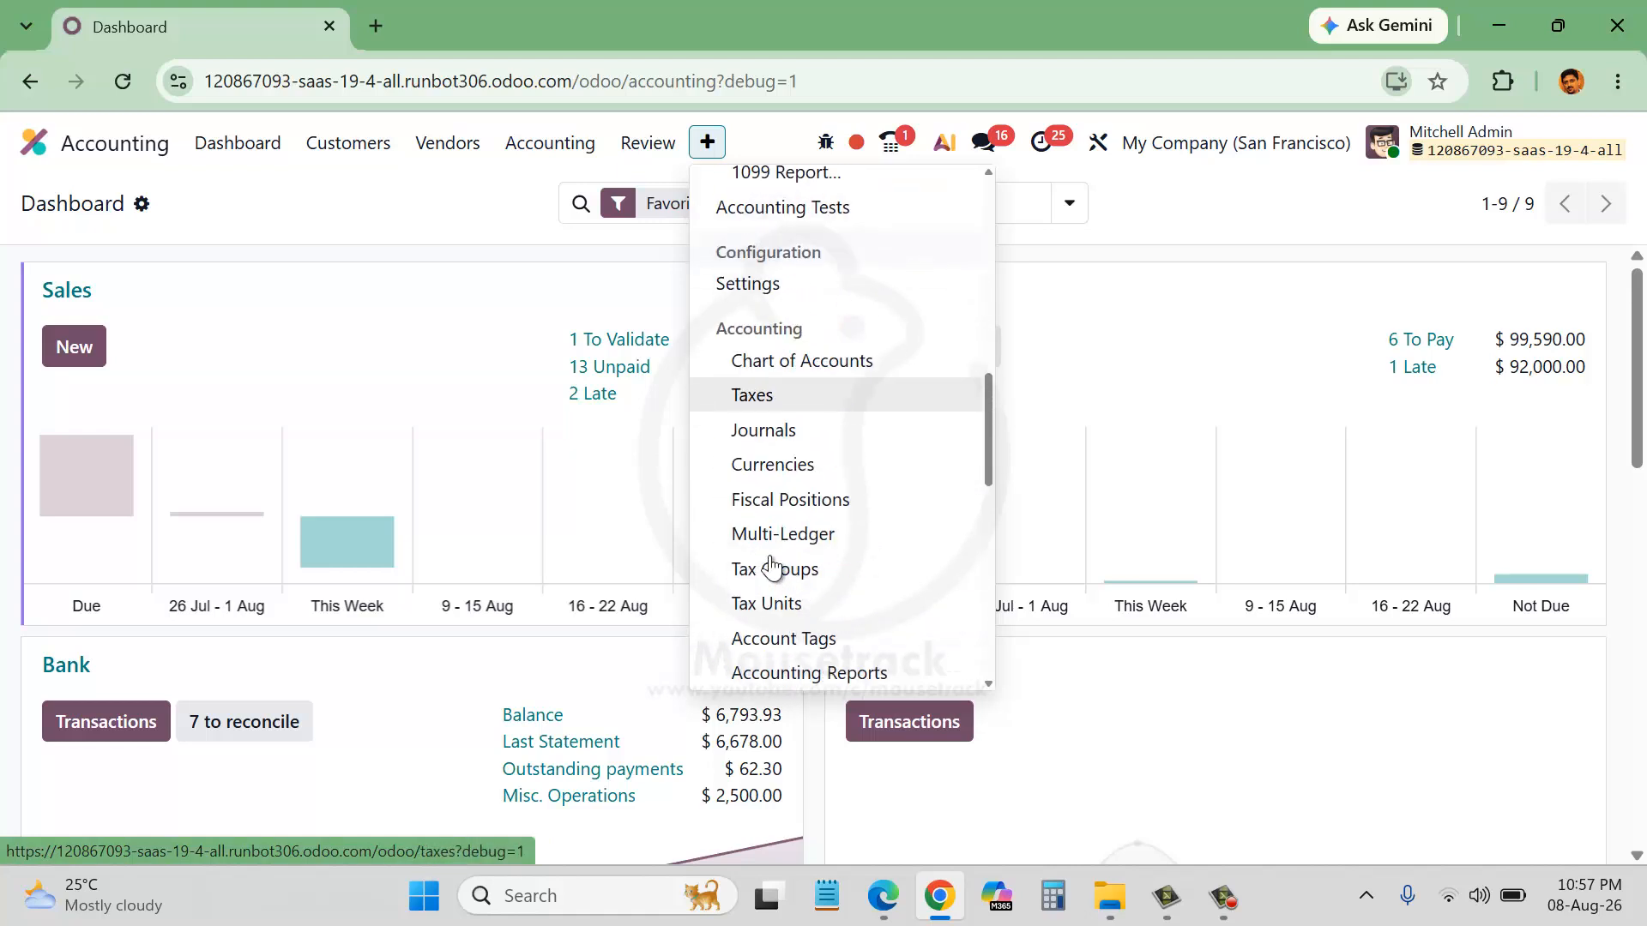
scroll(771, 566, "down", 3)
scroll(771, 566, "down", 2)
scroll(797, 652, "down", 3)
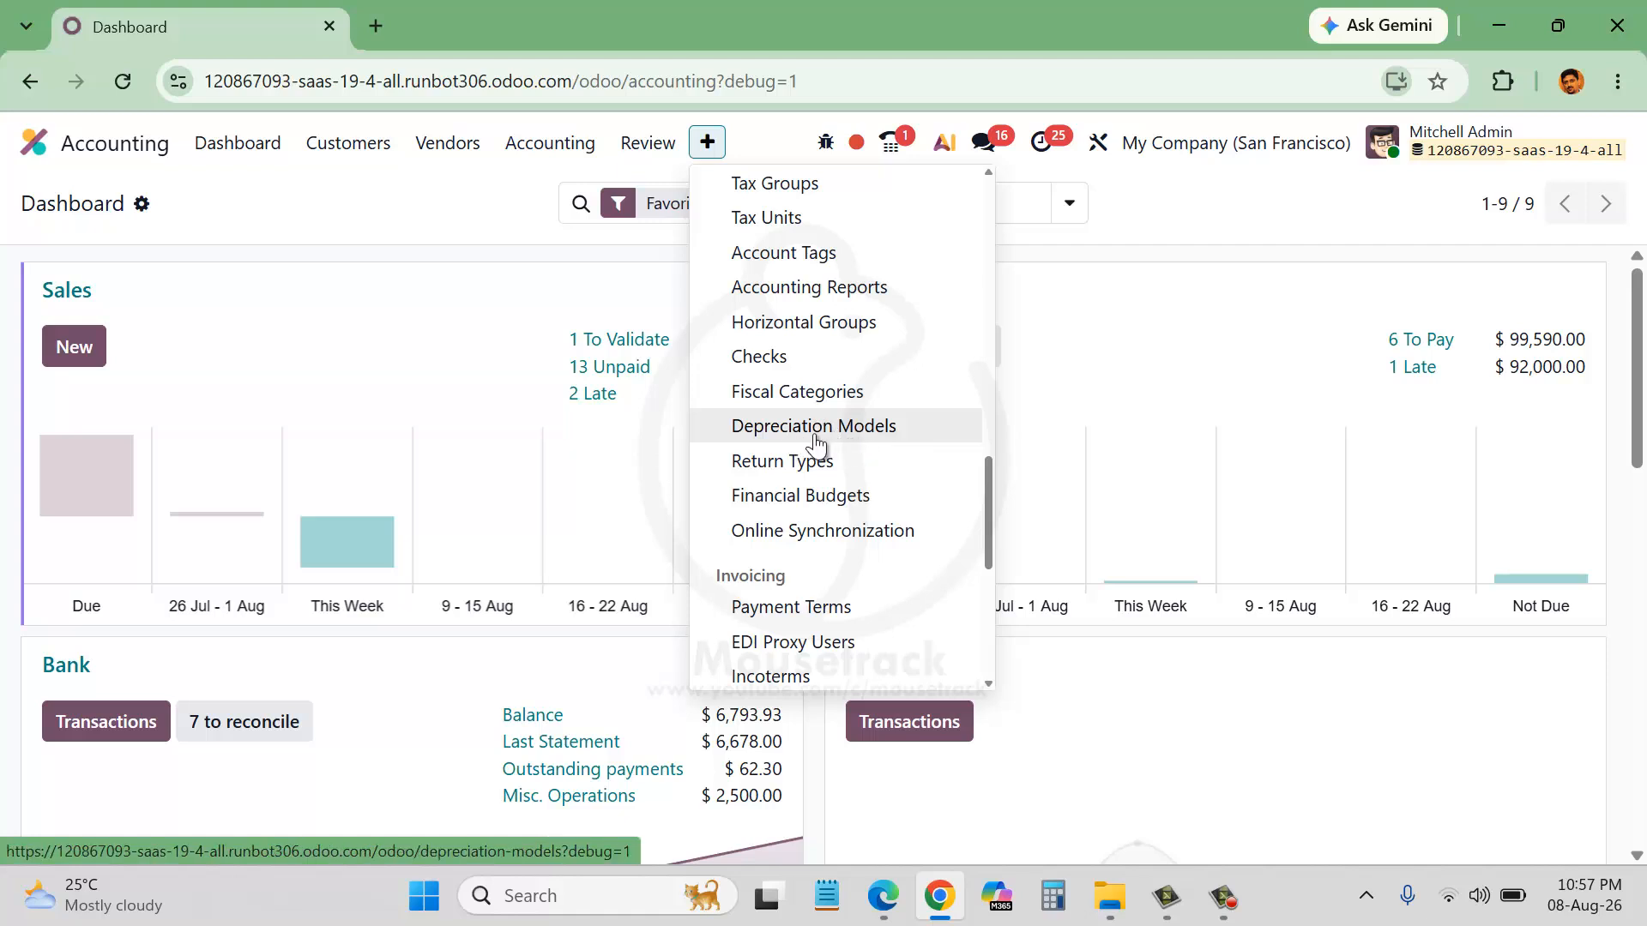
left_click(816, 445)
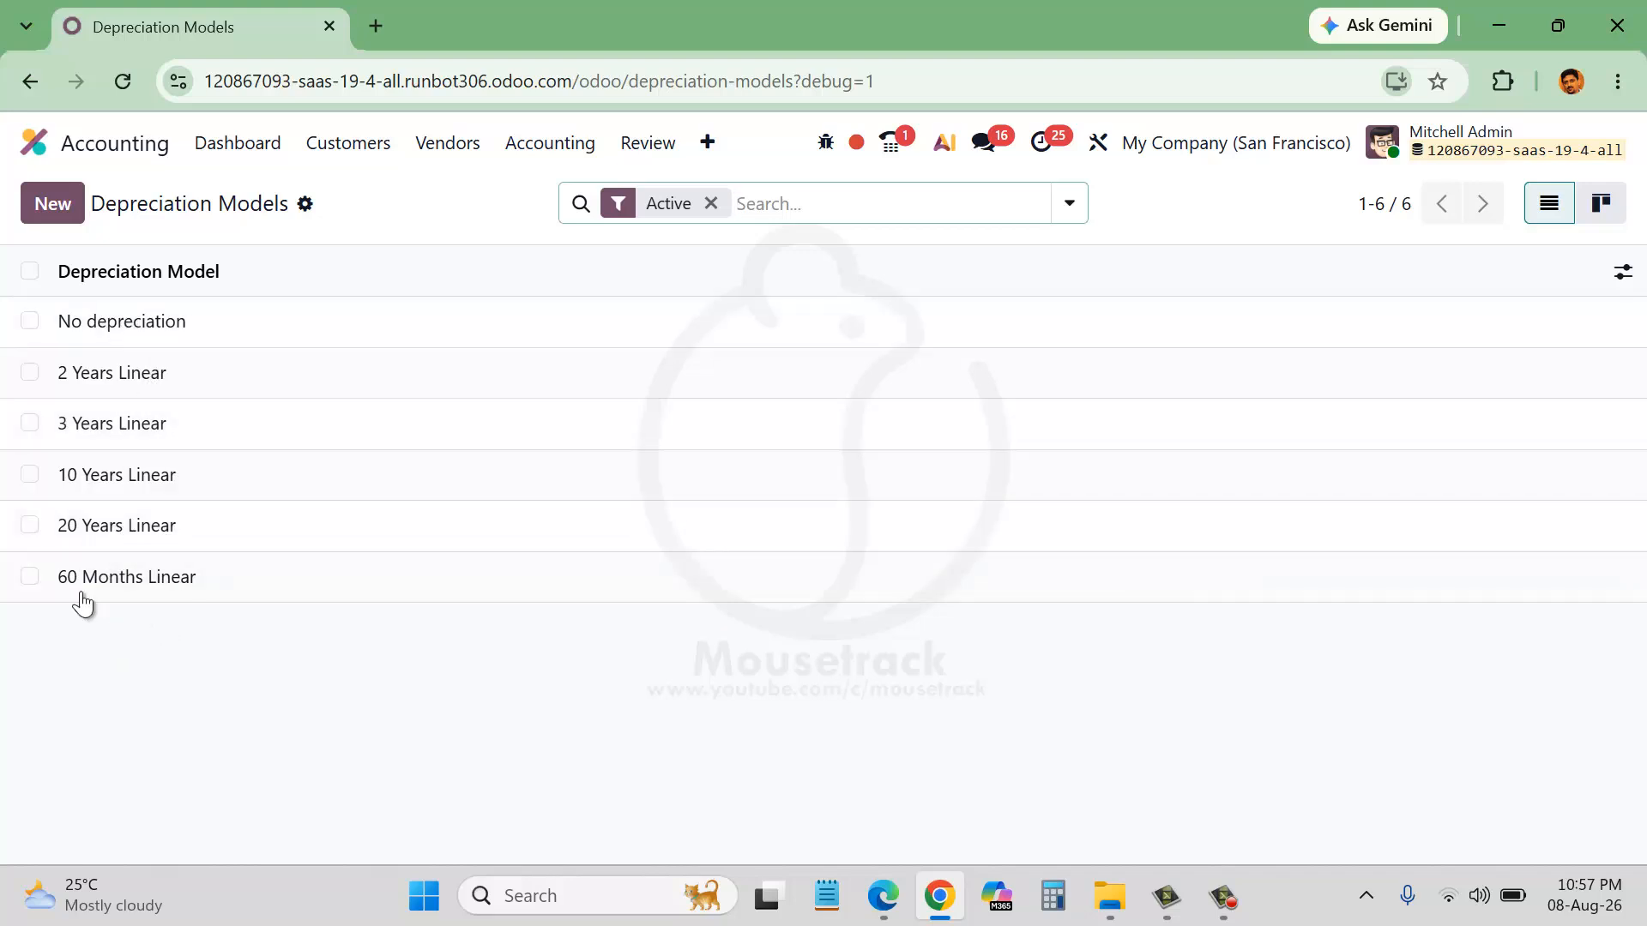
left_click(126, 578)
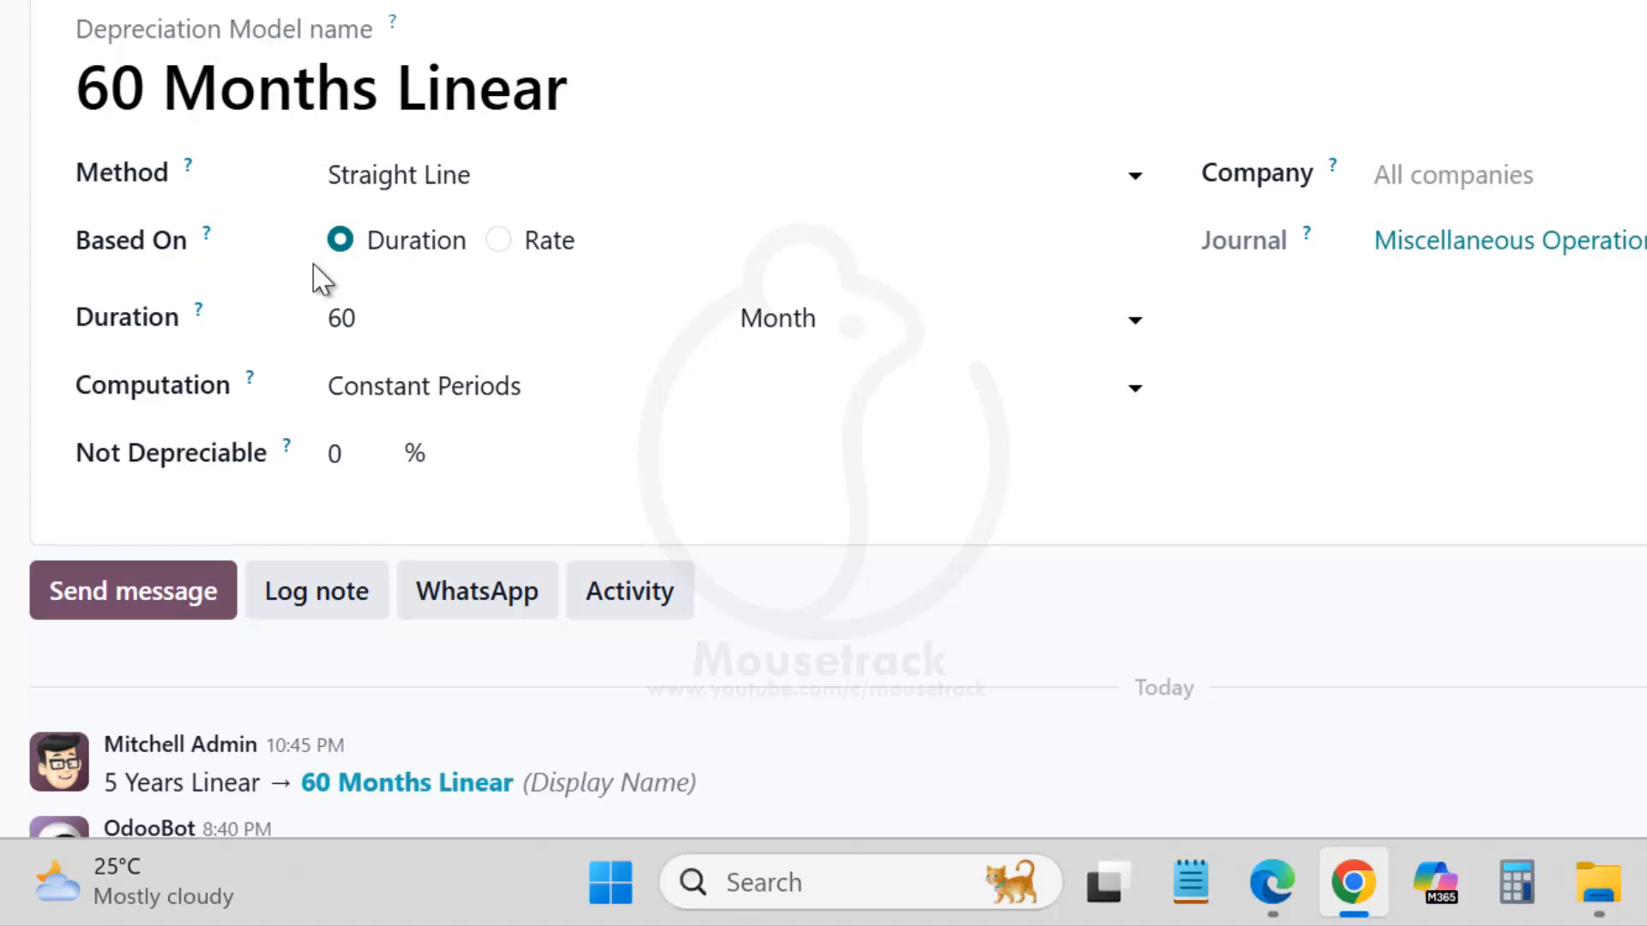
left_click(395, 328)
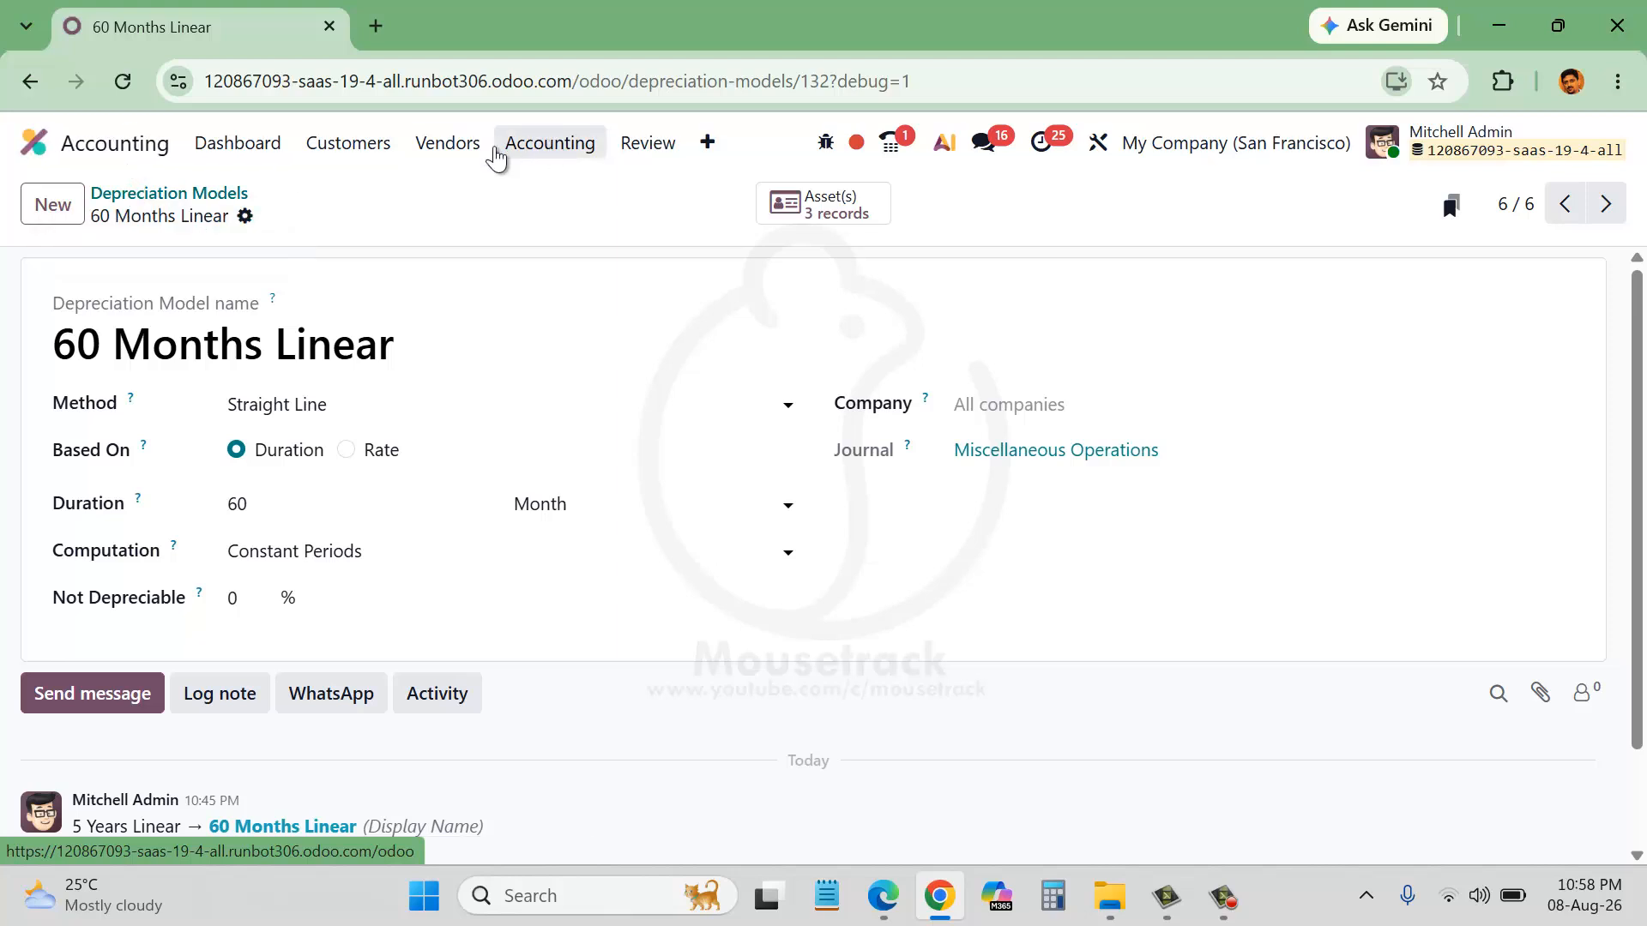
Open the Assets list and review the existing assets with their accounts and depreciation models
left_click(540, 142)
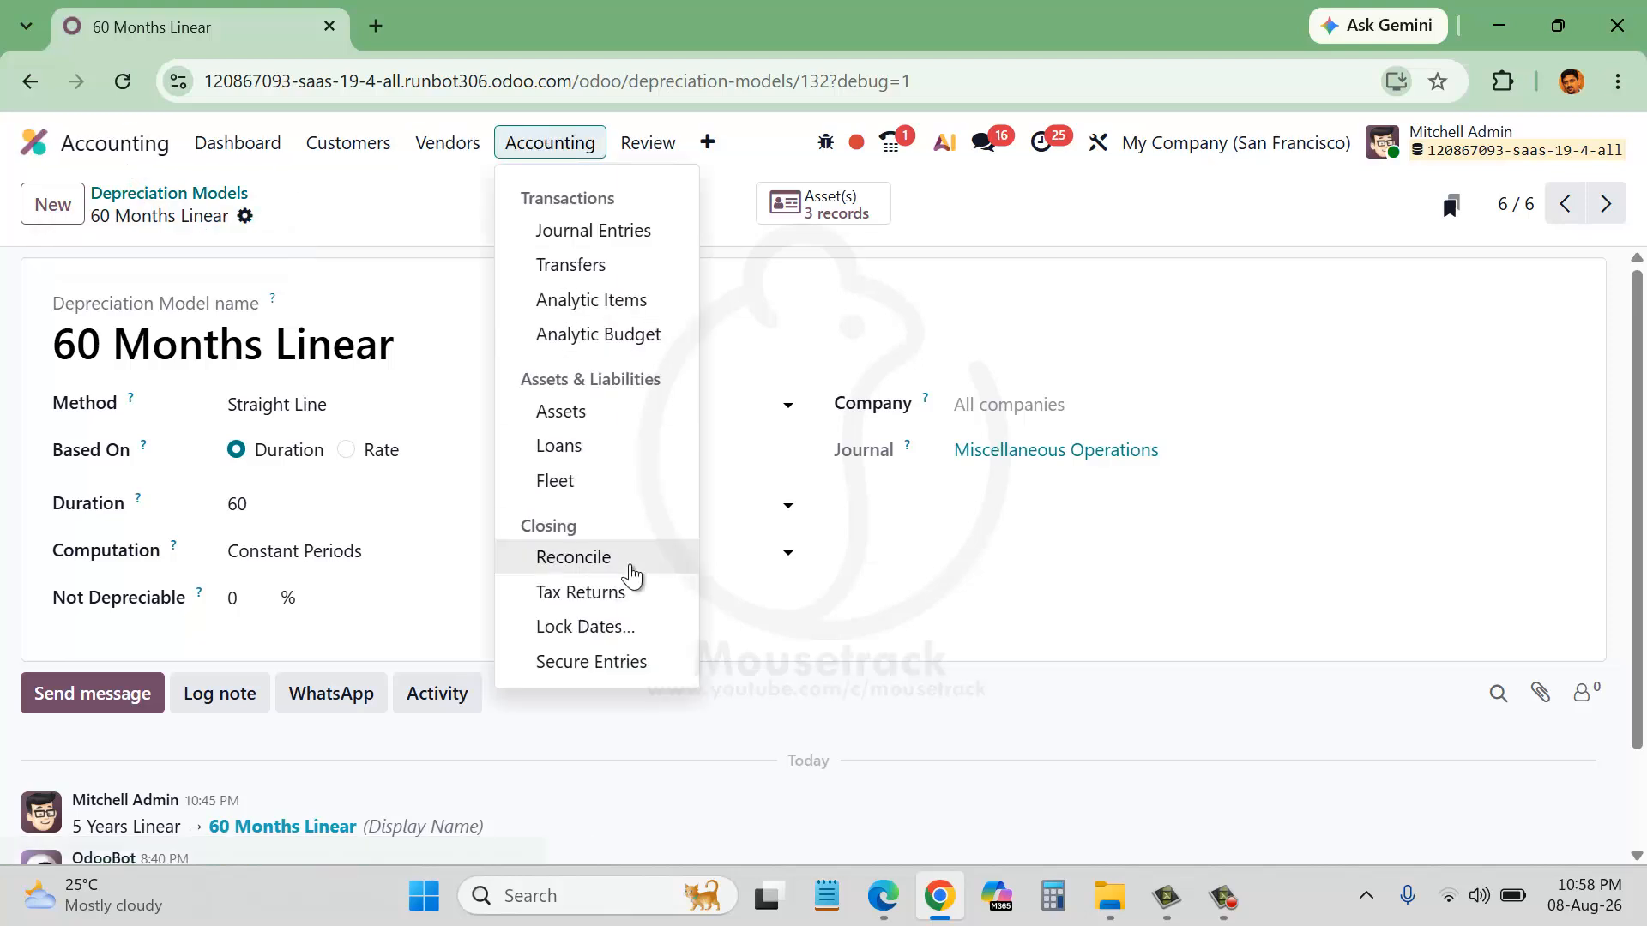
left_click(595, 409)
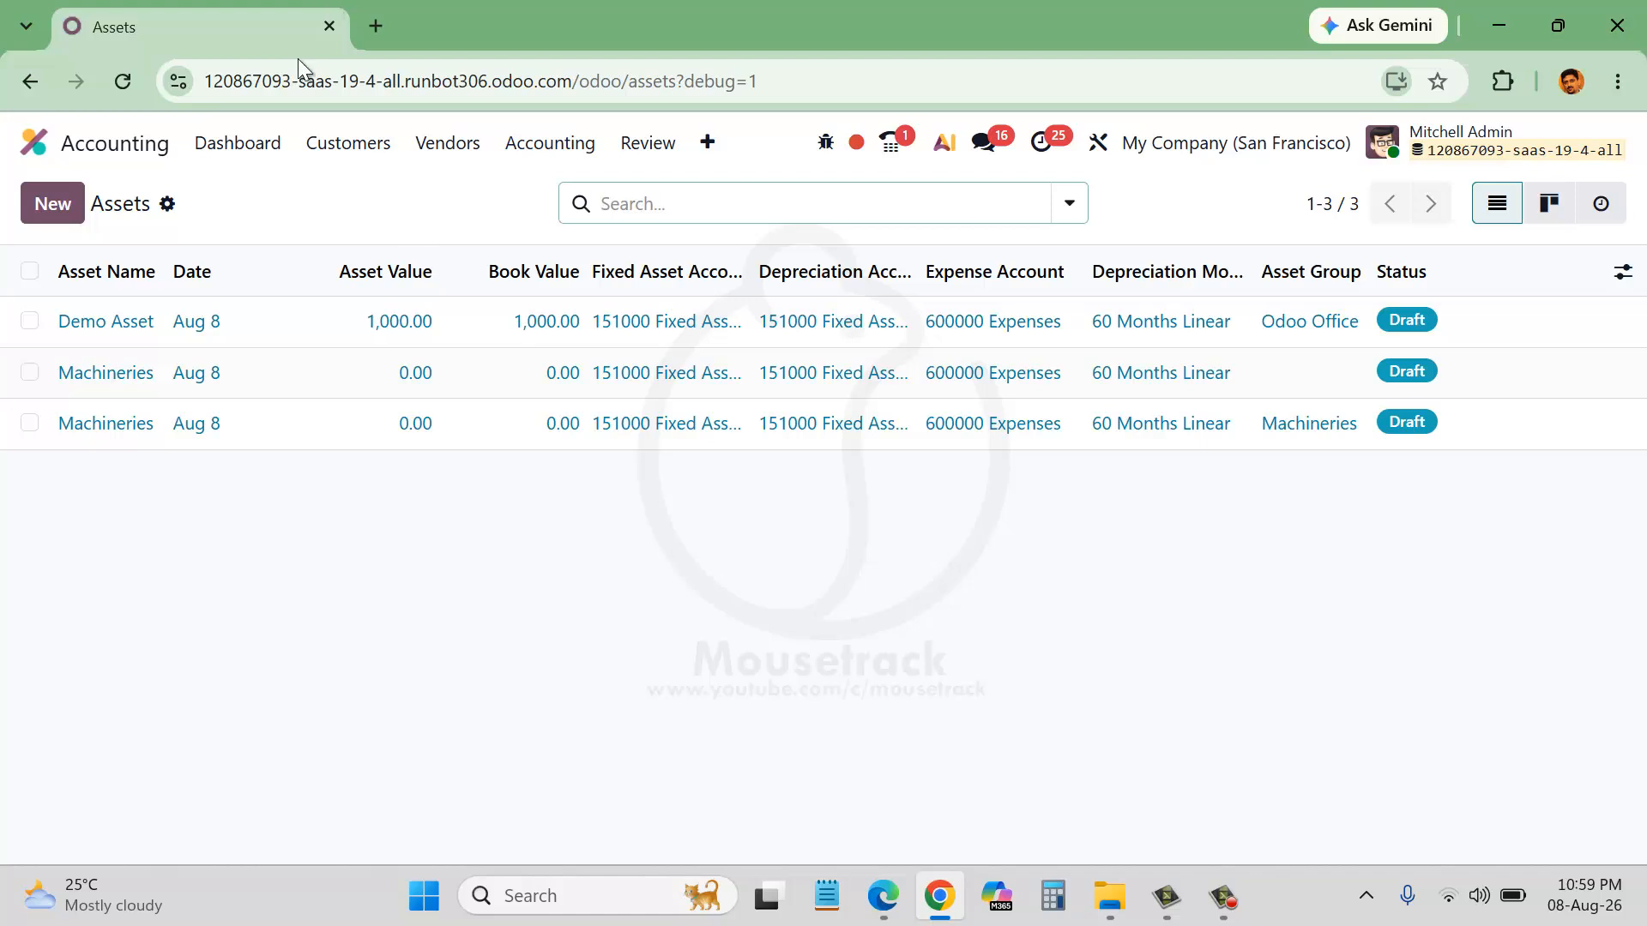
left_click(547, 144)
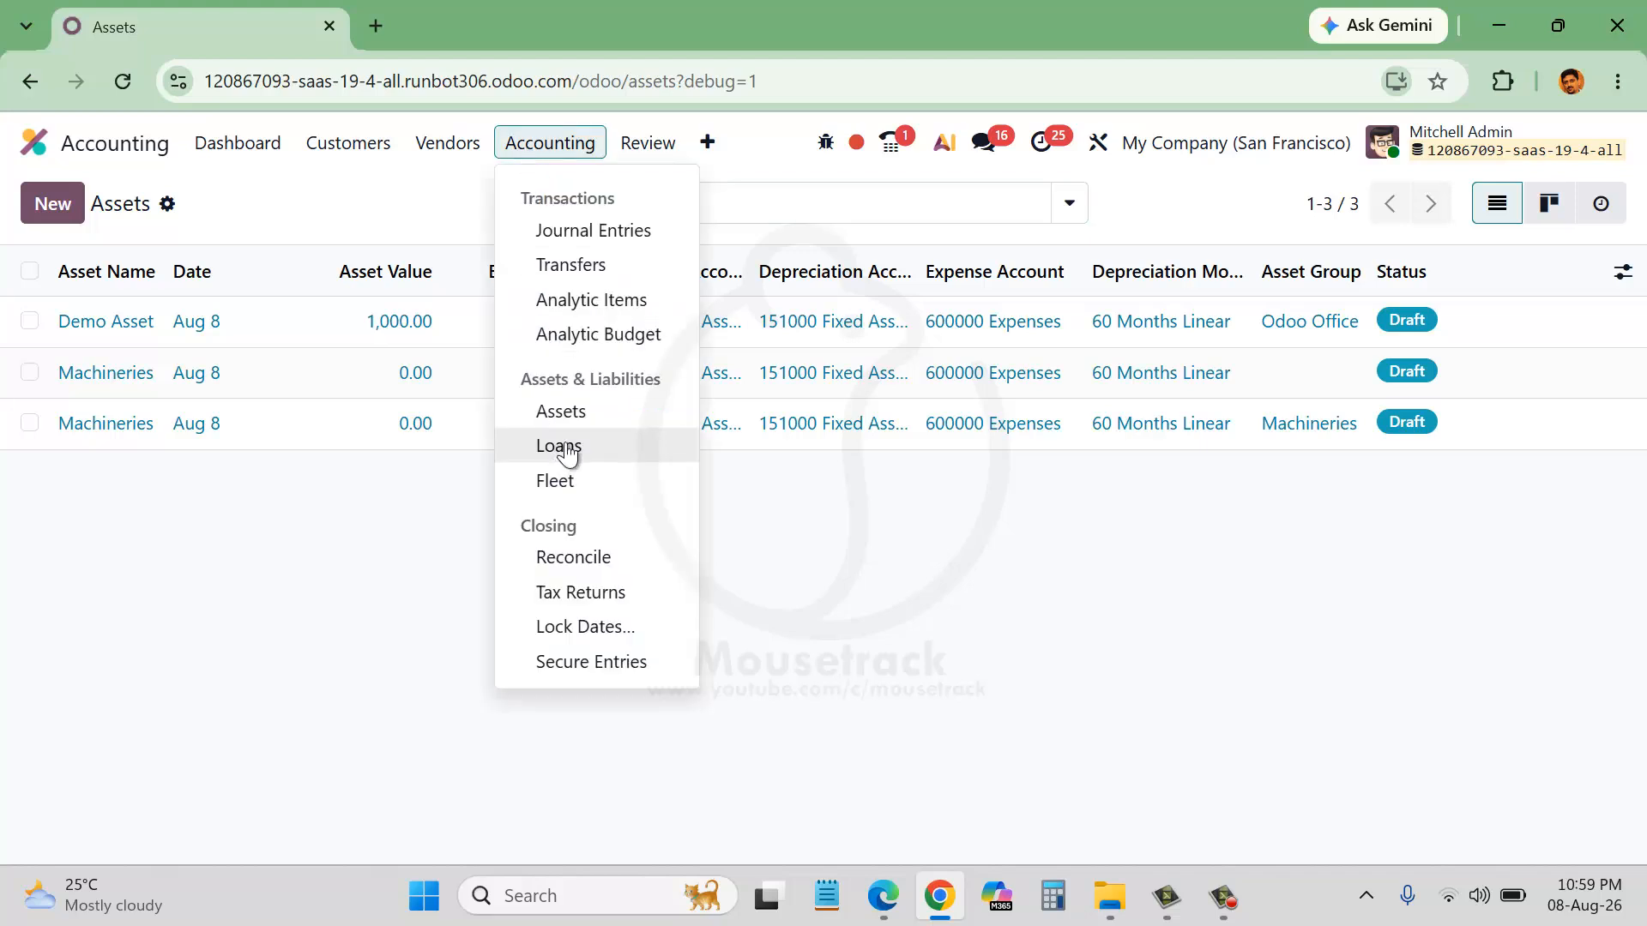
left_click(561, 415)
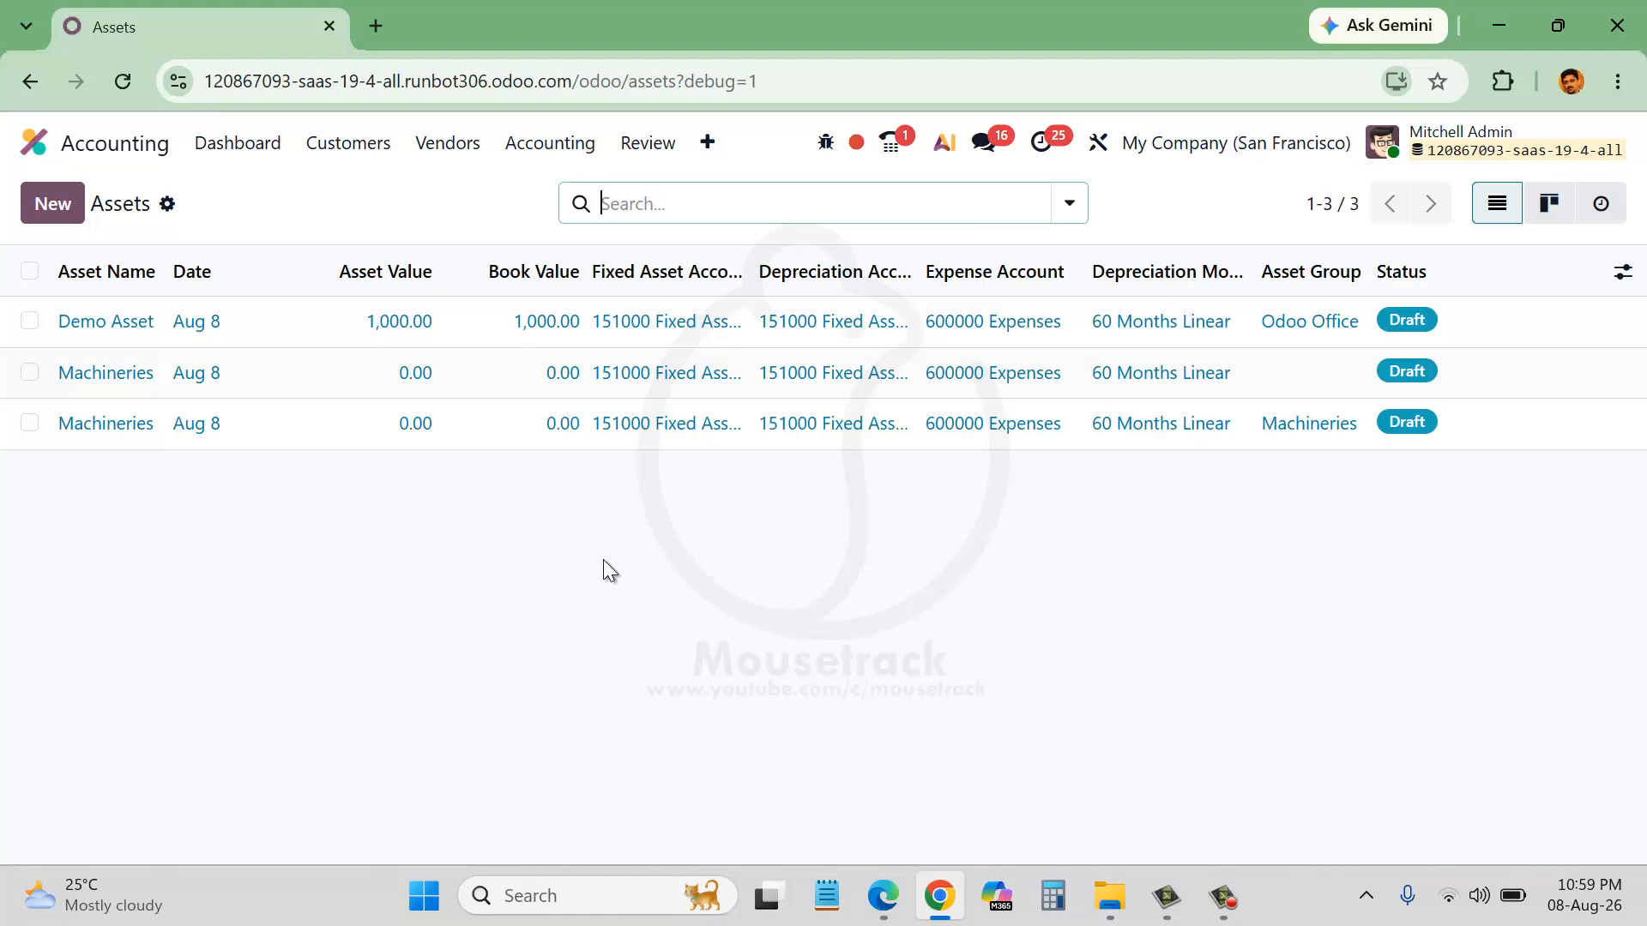
left_click(546, 144)
left_click(584, 410)
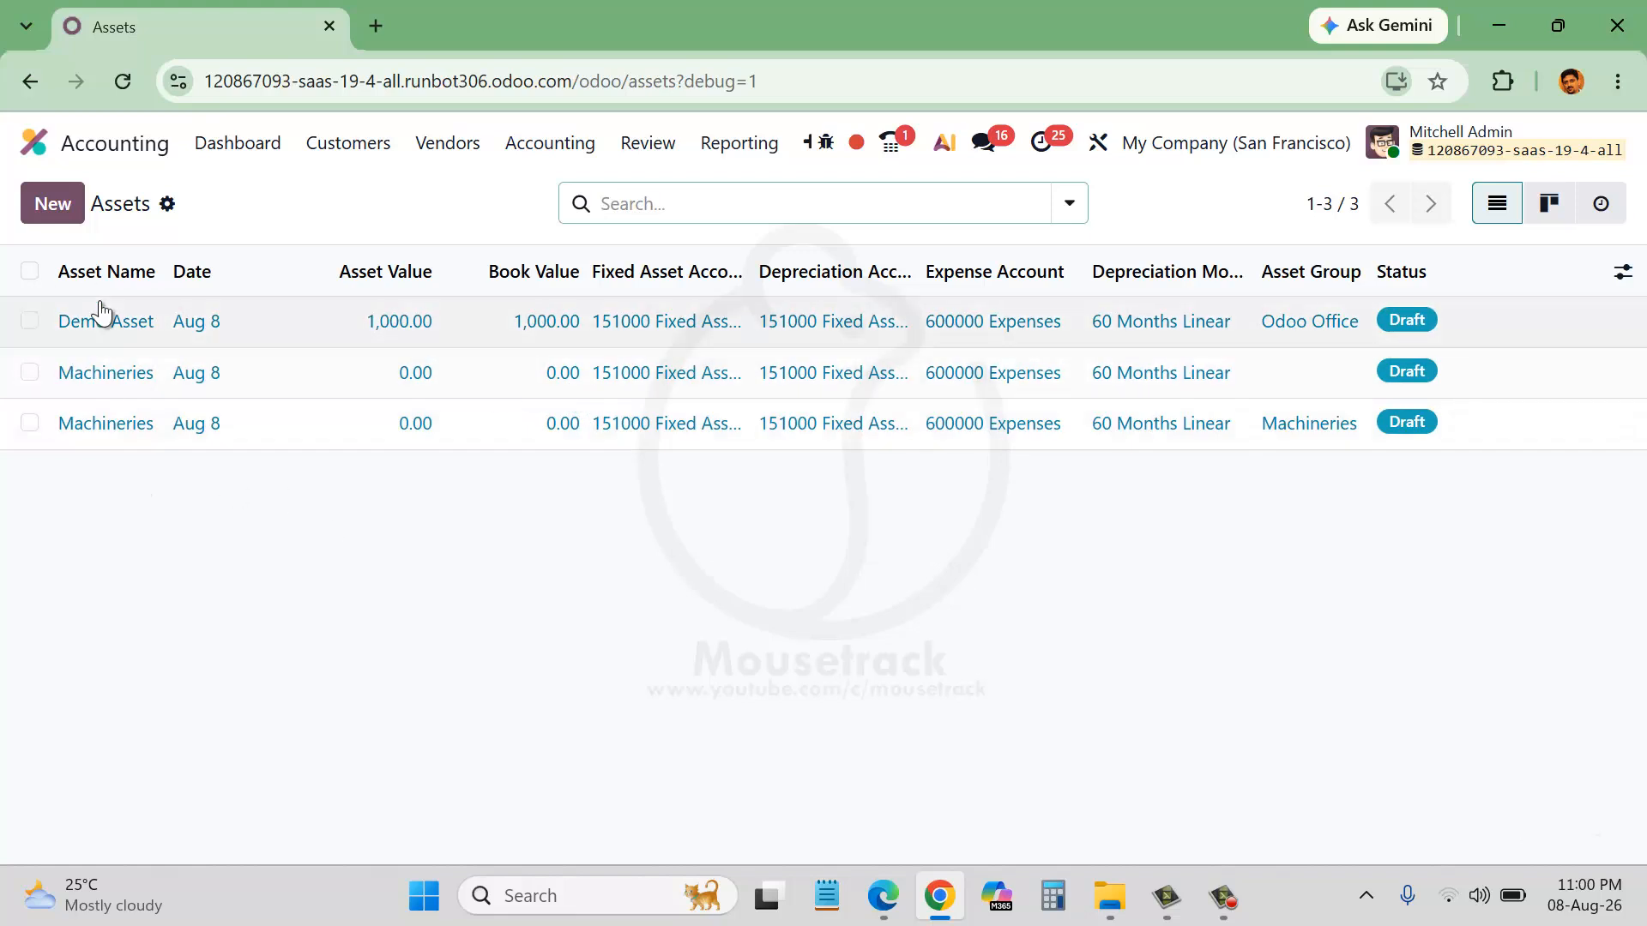
Start a new asset, set its fixed asset account to 151000 Fixed Assets and review the depreciation and accounting fields
left_click(66, 208)
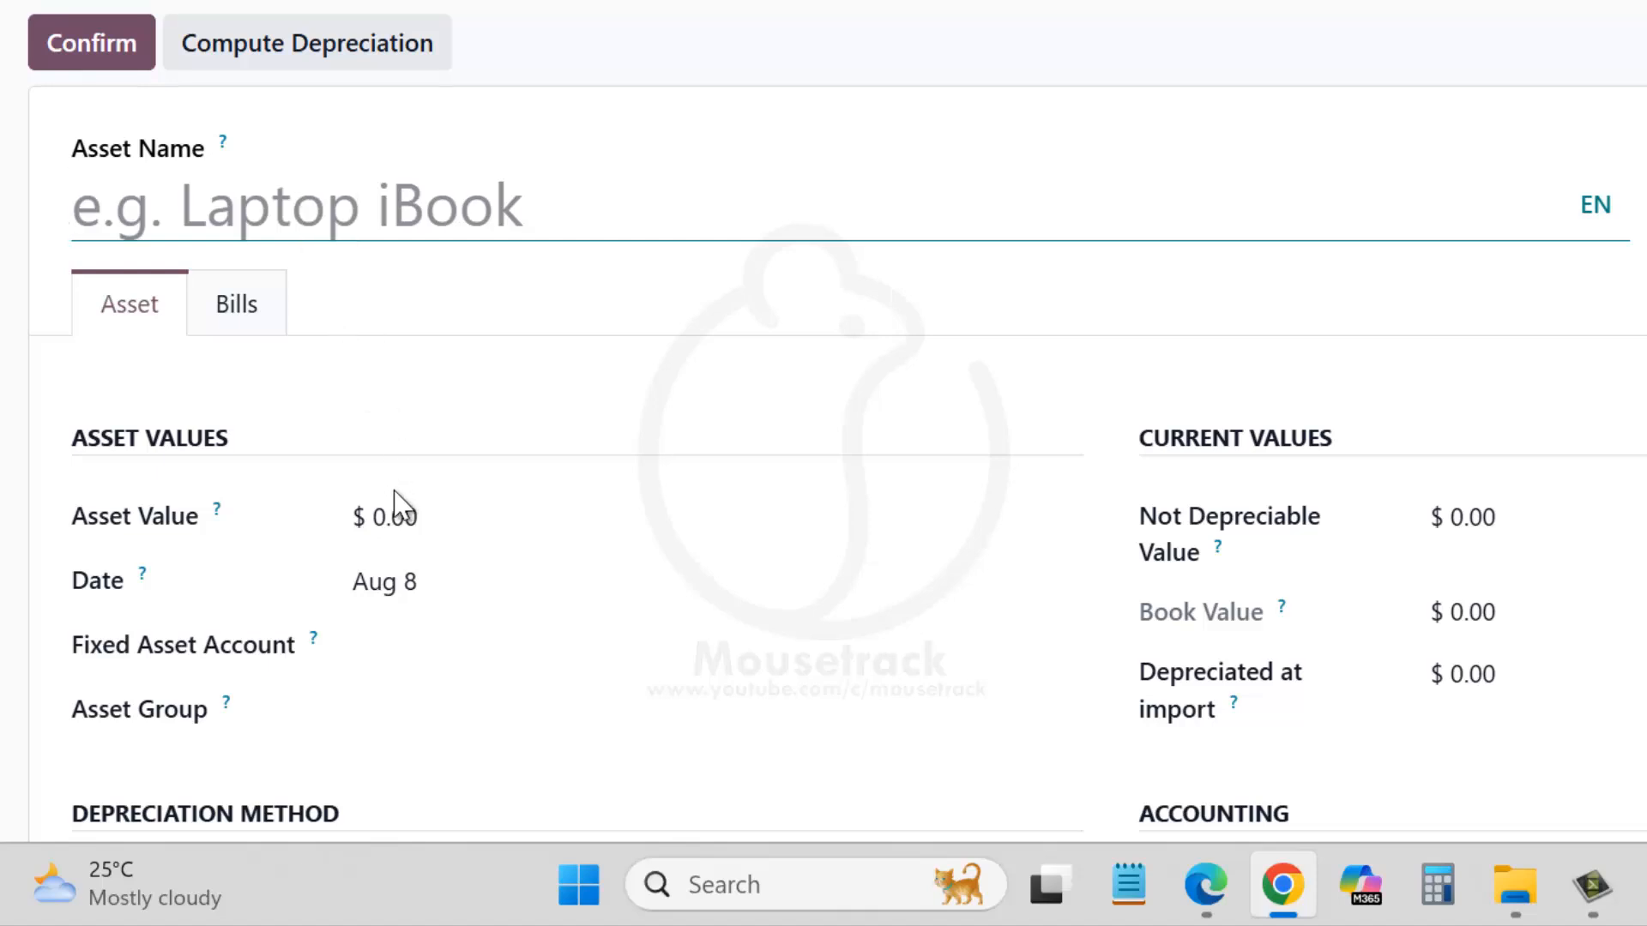
scroll(399, 506, "down", 4)
left_click(466, 298)
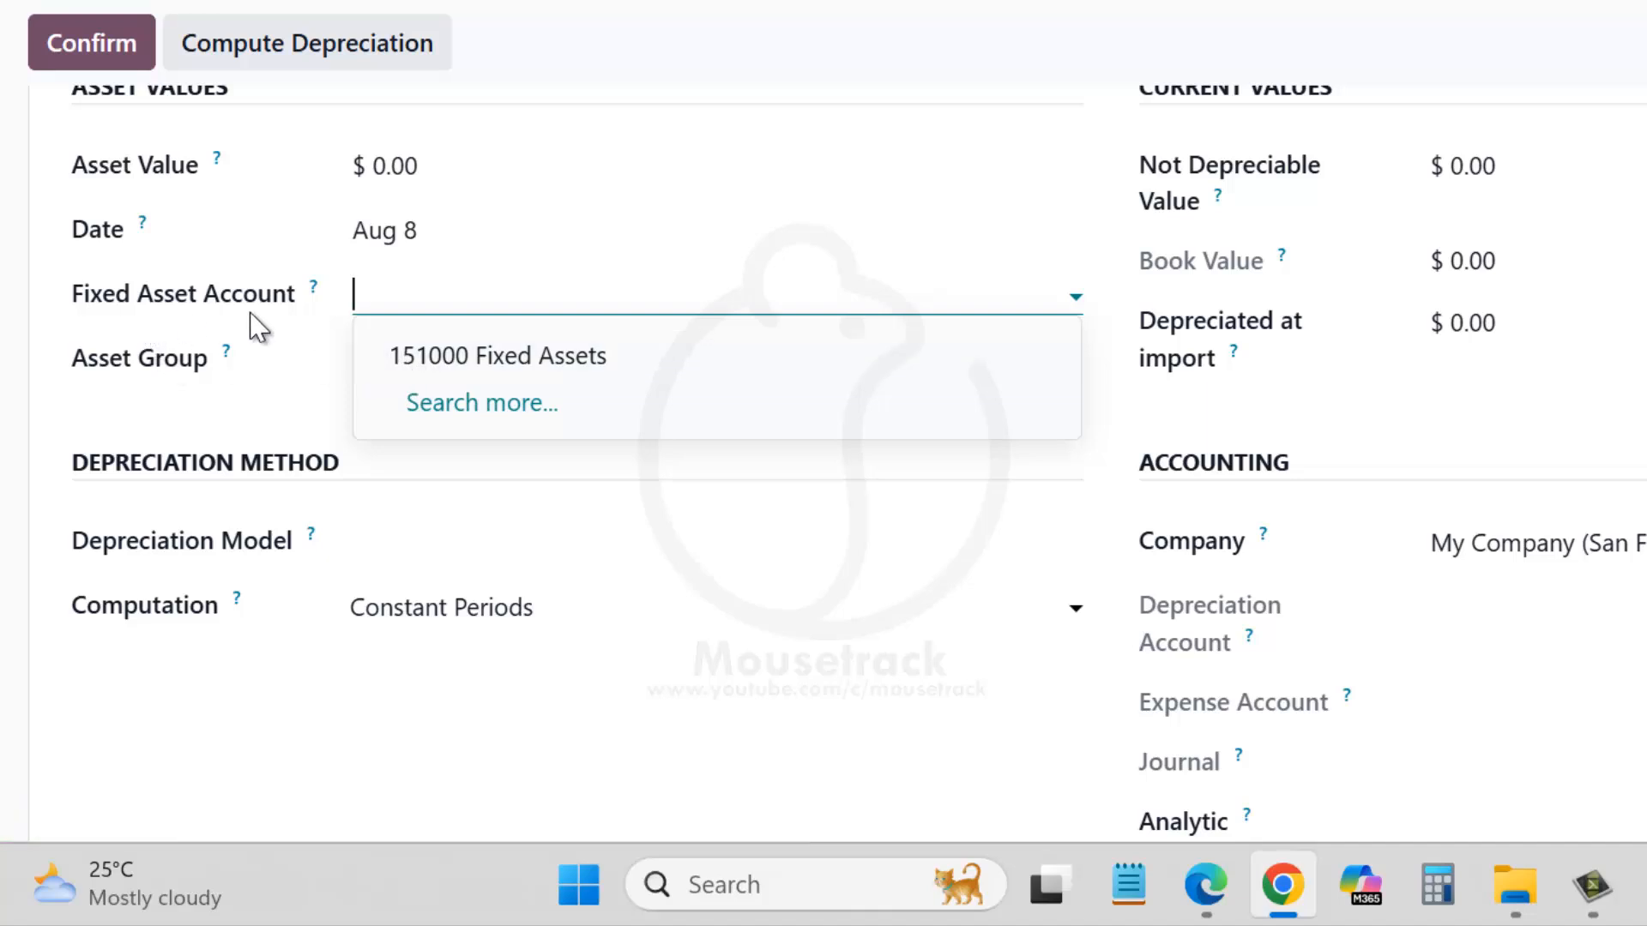
left_click(502, 357)
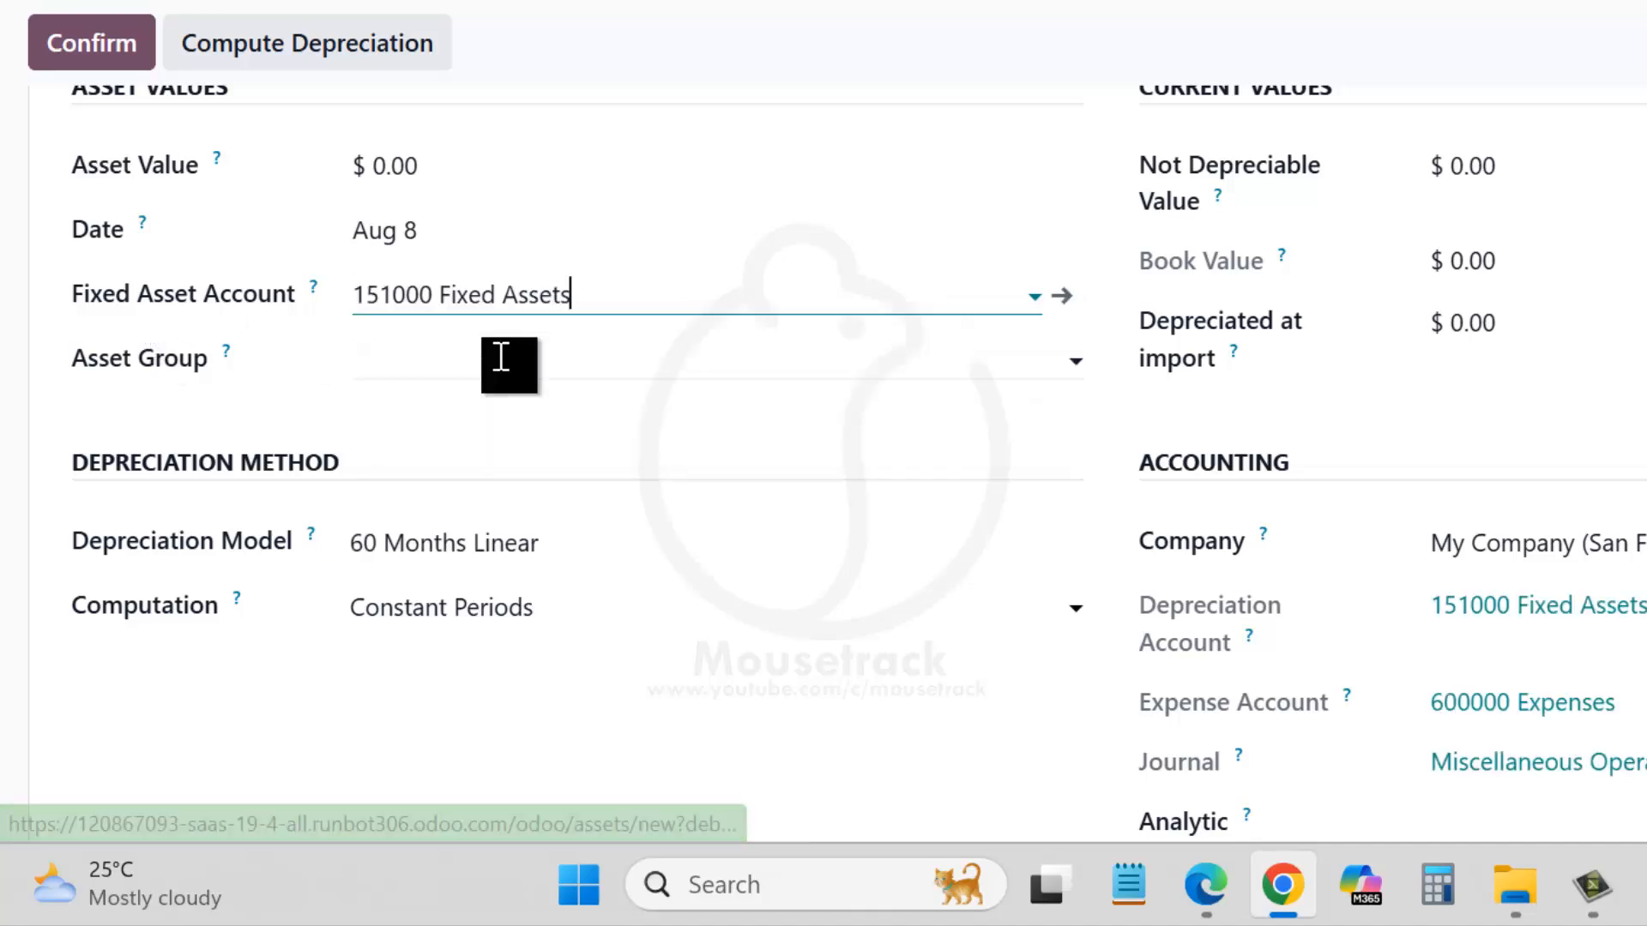
scroll(728, 415, "down", 2)
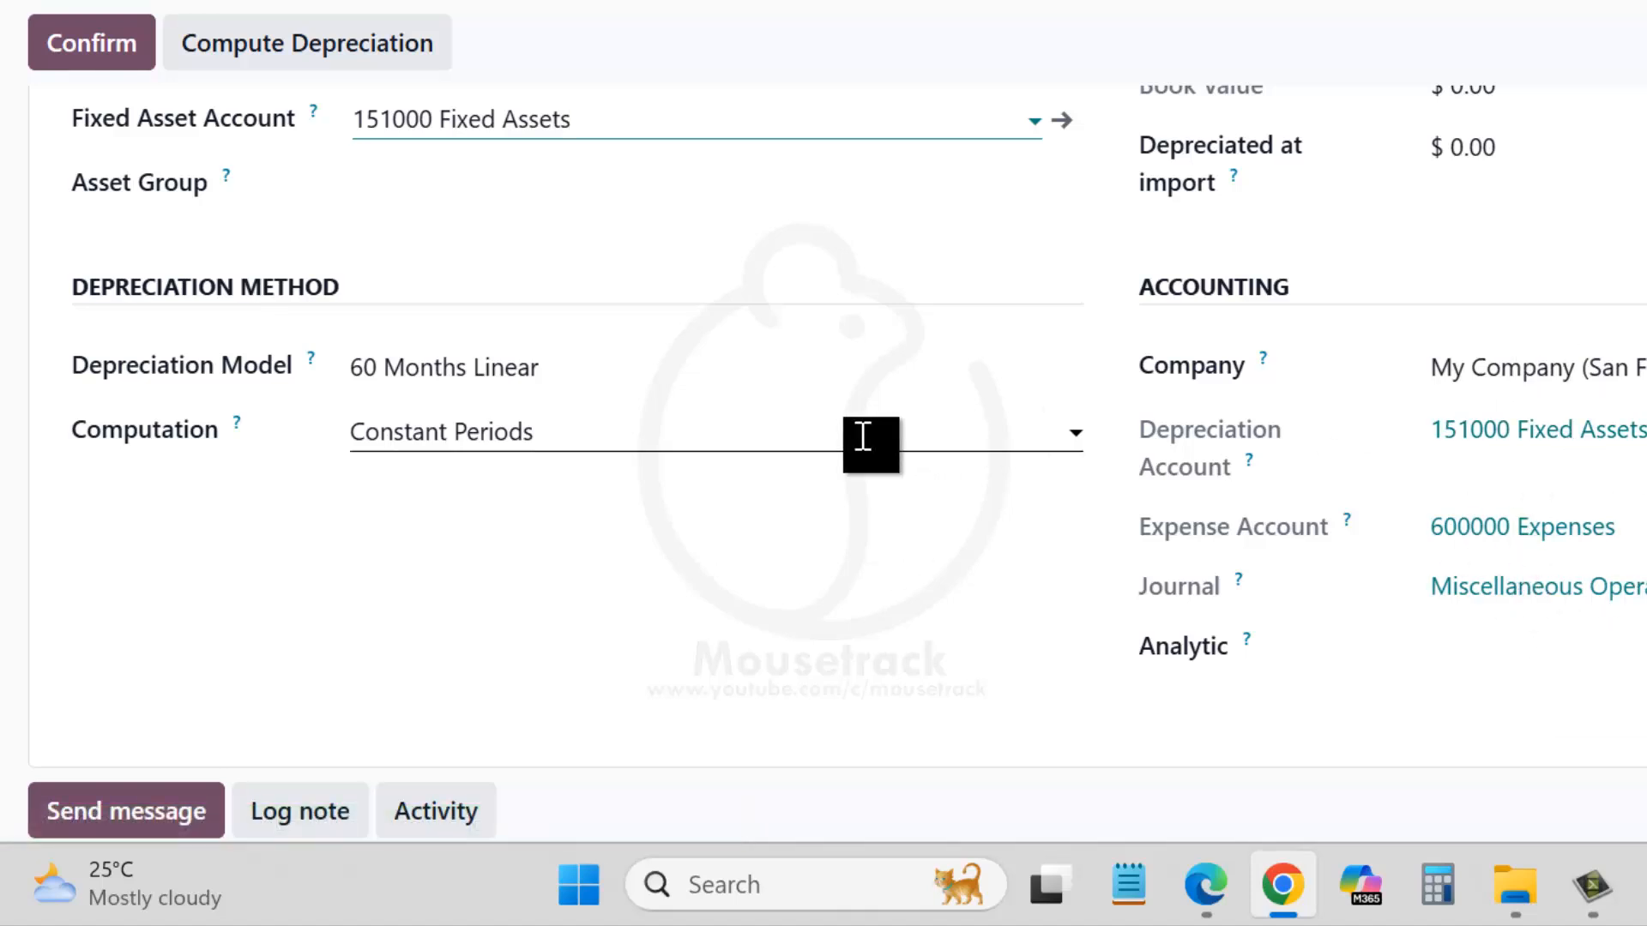
scroll(823, 421, "up", 6)
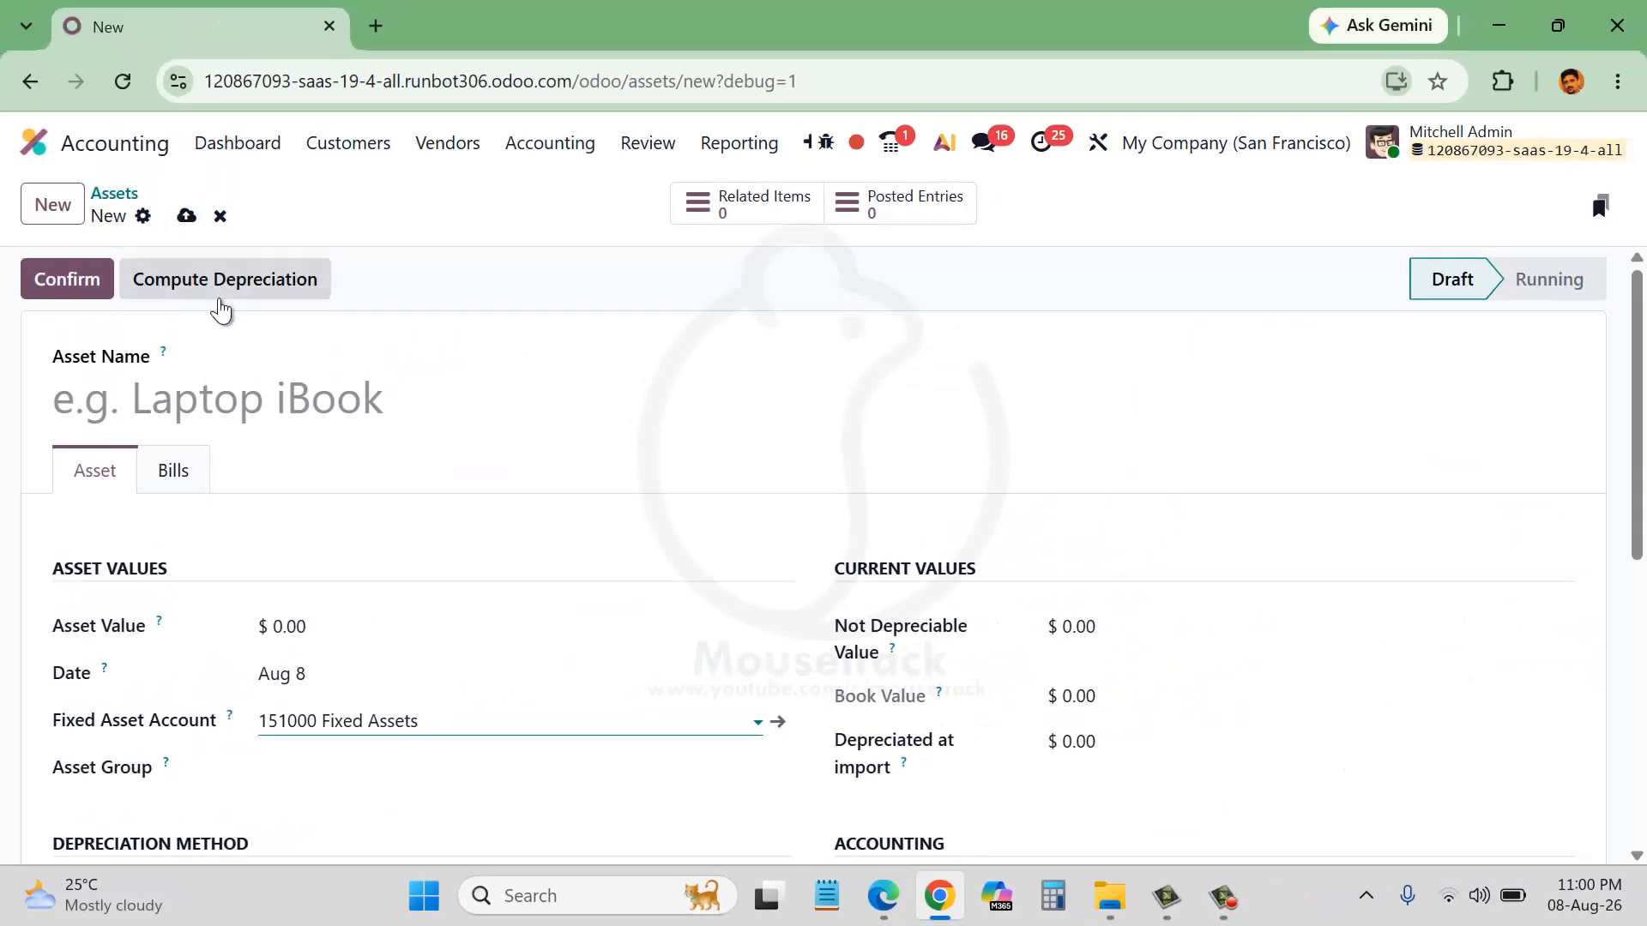
Check which depreciation models are available for the new asset, leaving the selection at 60 Months Linear
scroll(286, 463, "down", 1)
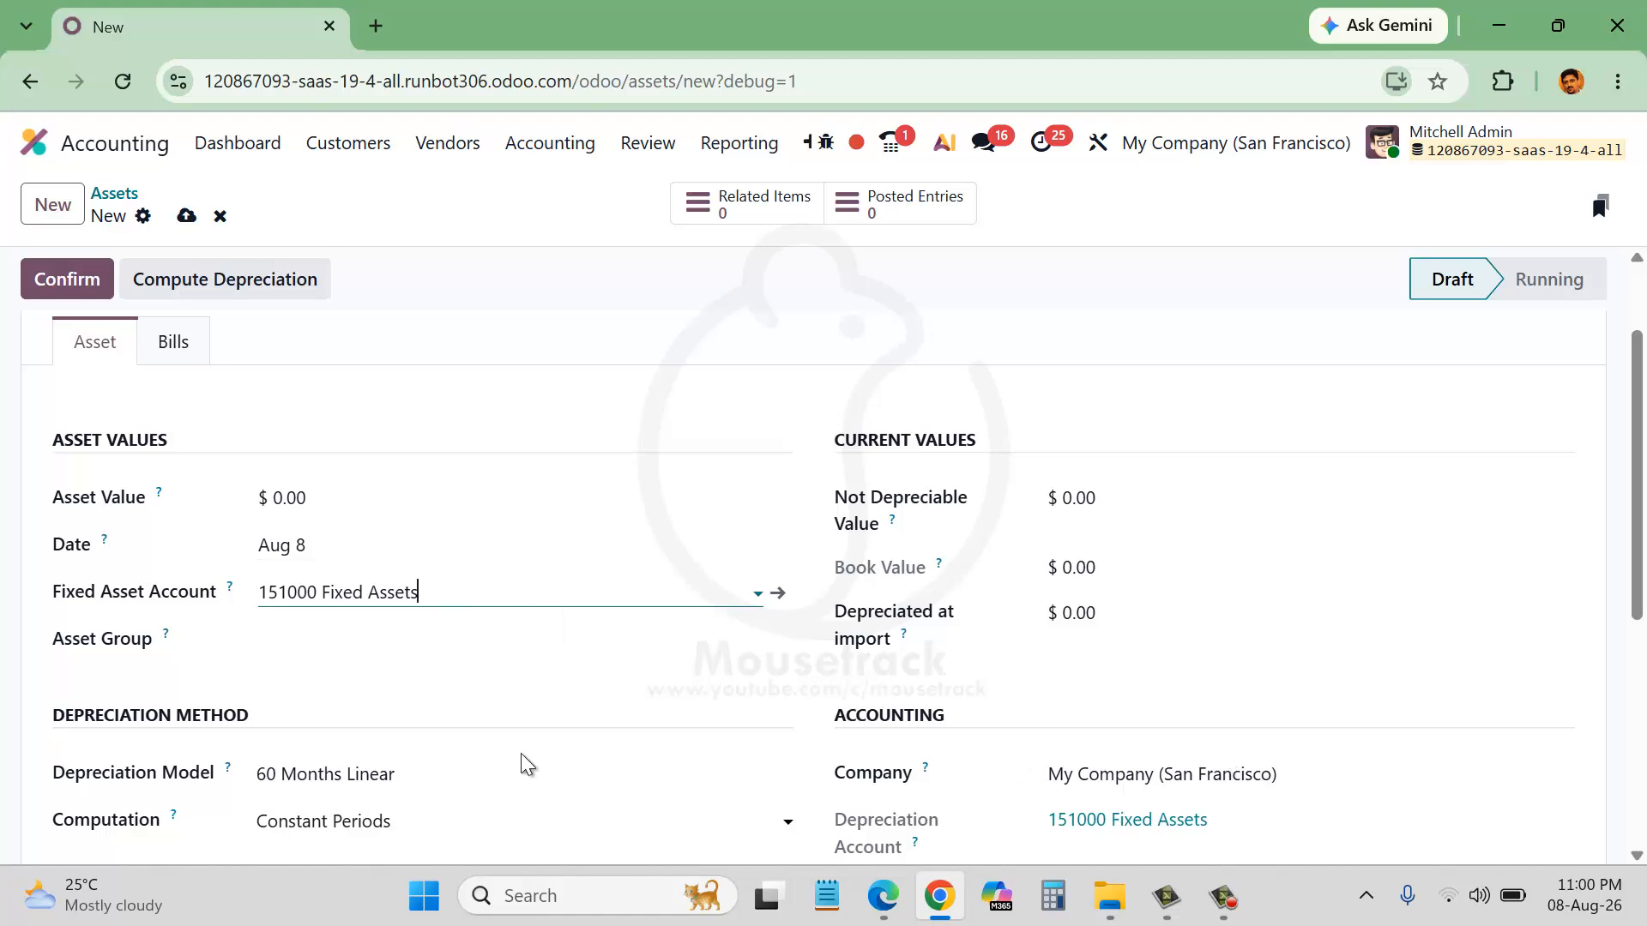
scroll(526, 764, "down", 2)
left_click(435, 519)
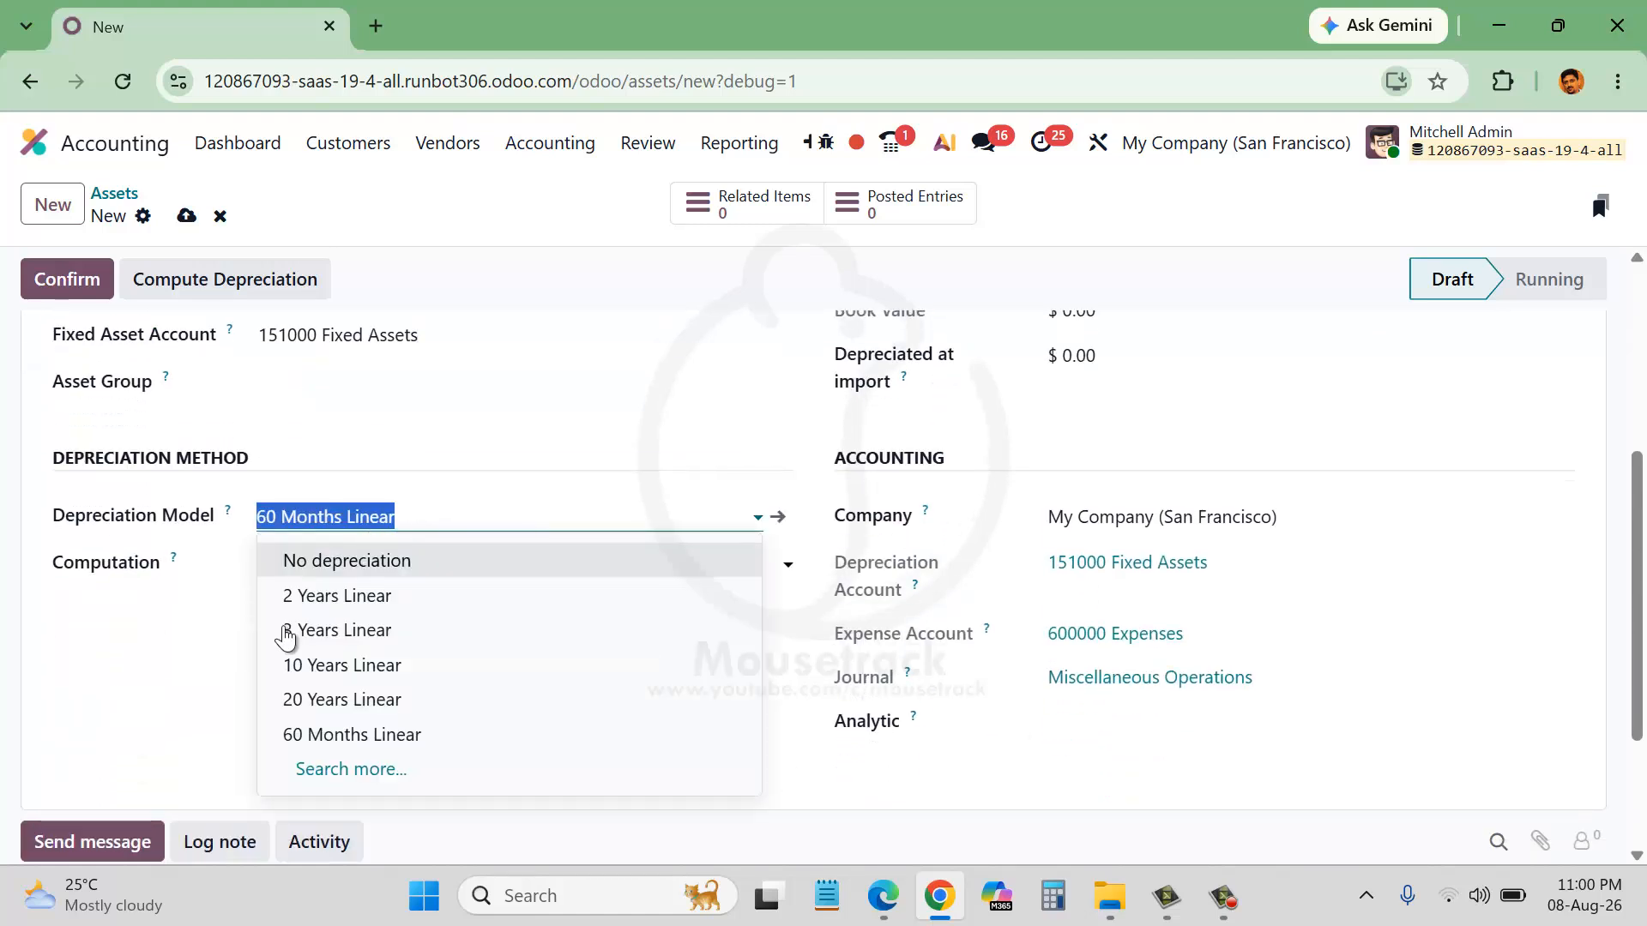
left_click(185, 616)
scroll(128, 396, "up", 2)
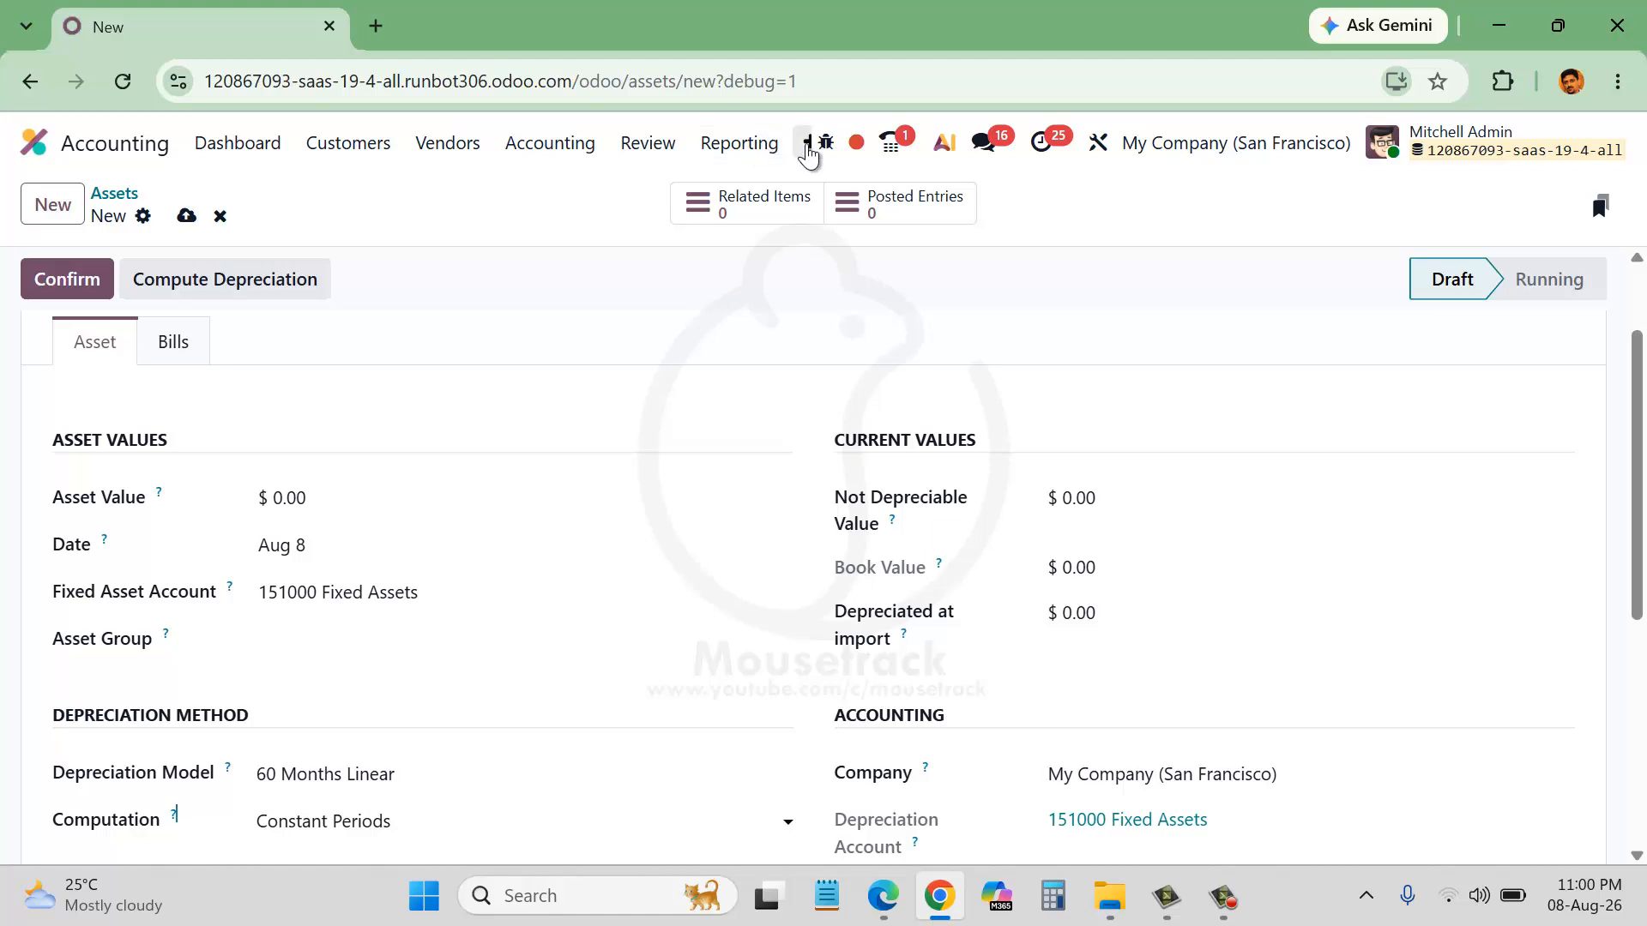
Try to open the Chart of Accounts from the unsaved asset form, and discard the new asset
left_click(806, 144)
scroll(893, 404, "down", 5)
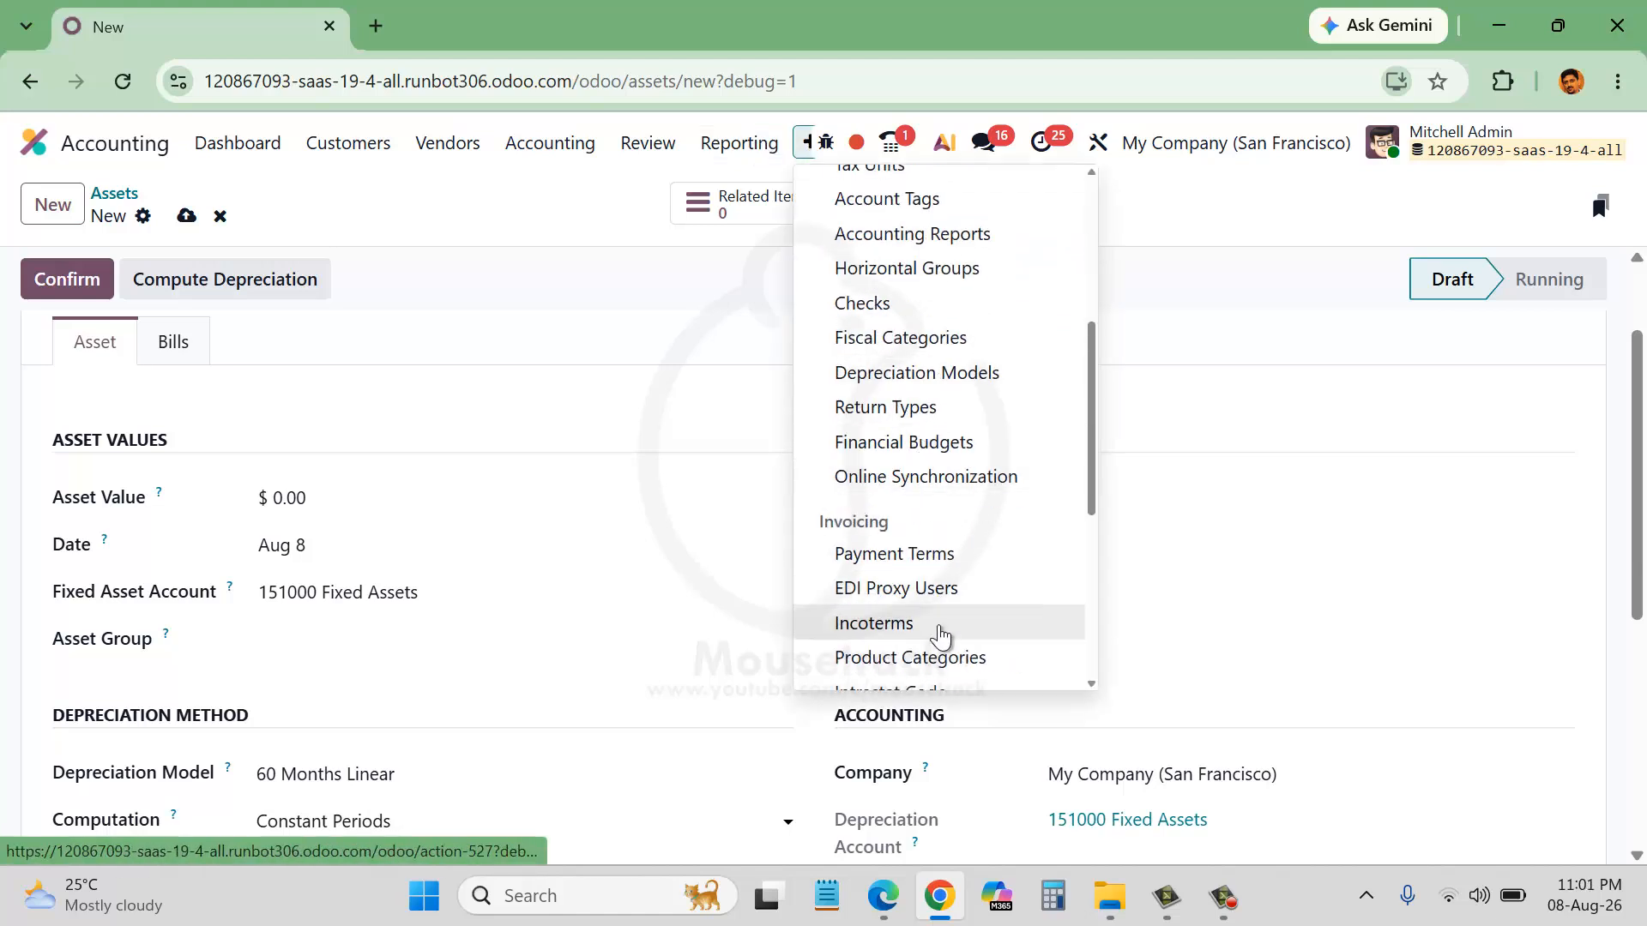
scroll(932, 657, "down", 3)
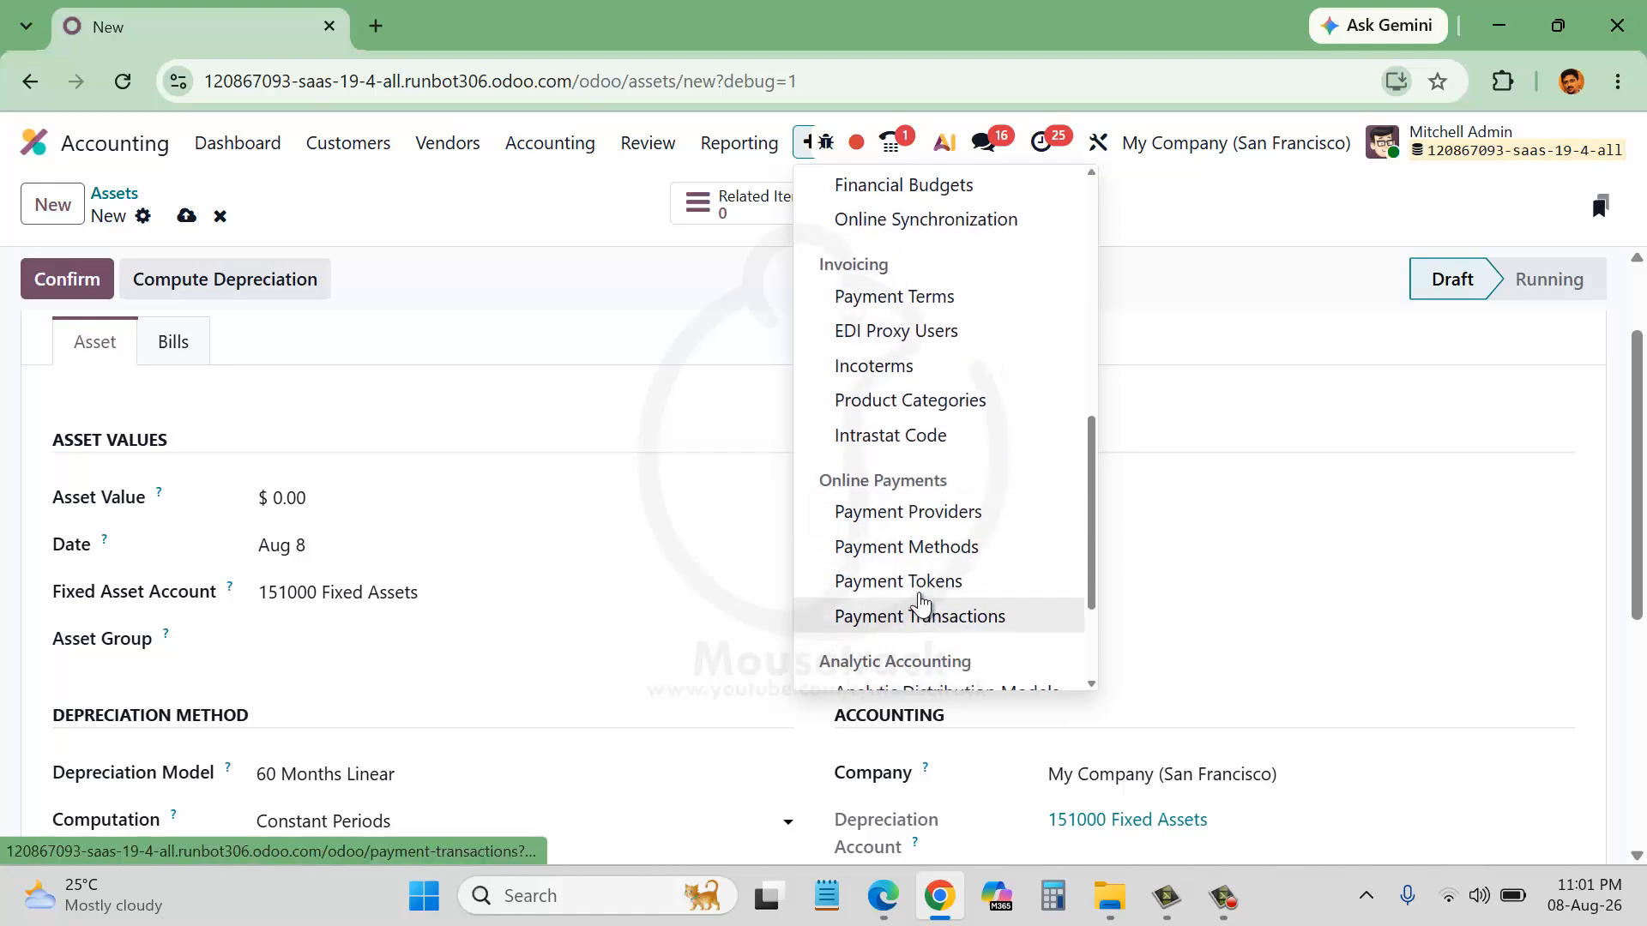
scroll(926, 603, "up", 3)
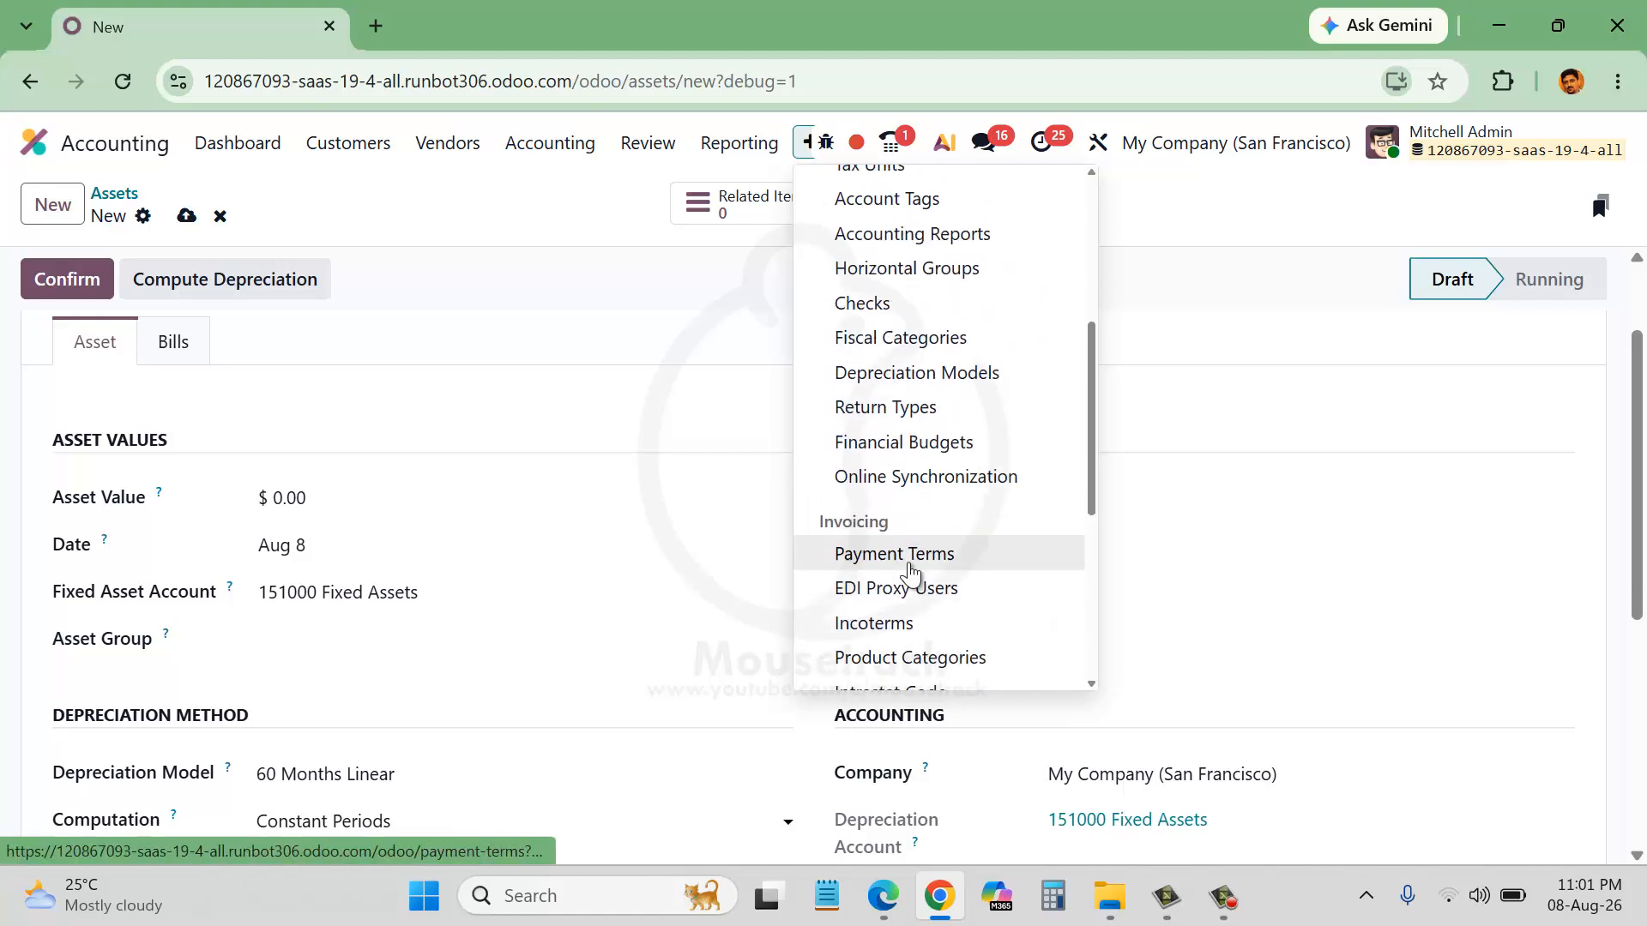
scroll(910, 573, "up", 5)
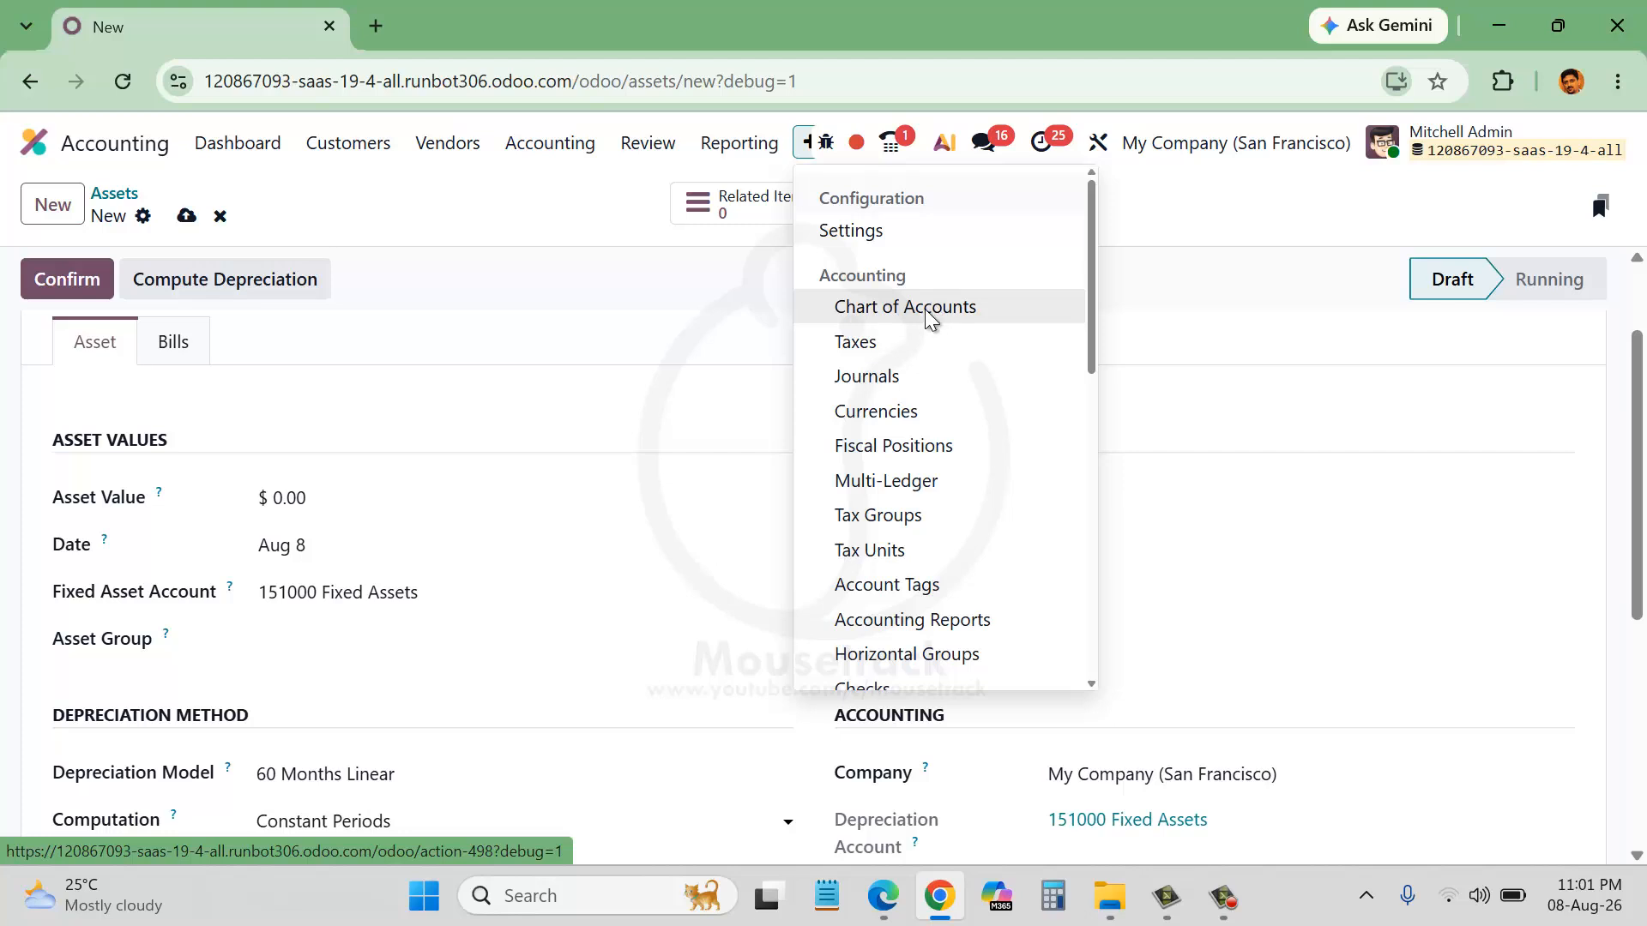
left_click(926, 312)
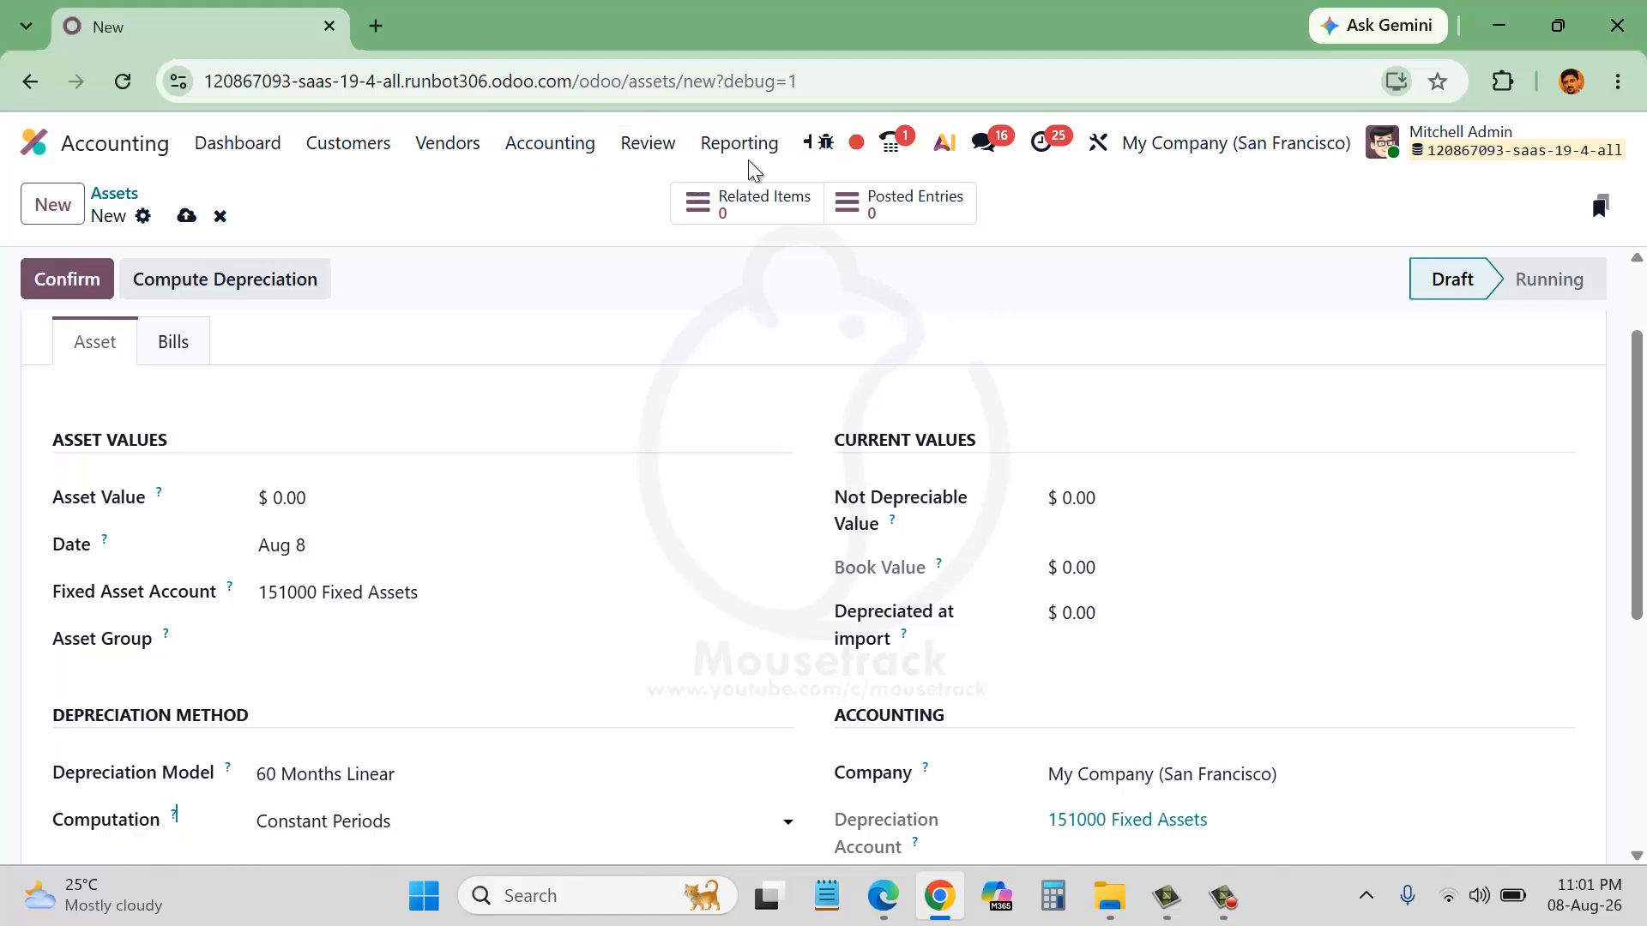
left_click(807, 144)
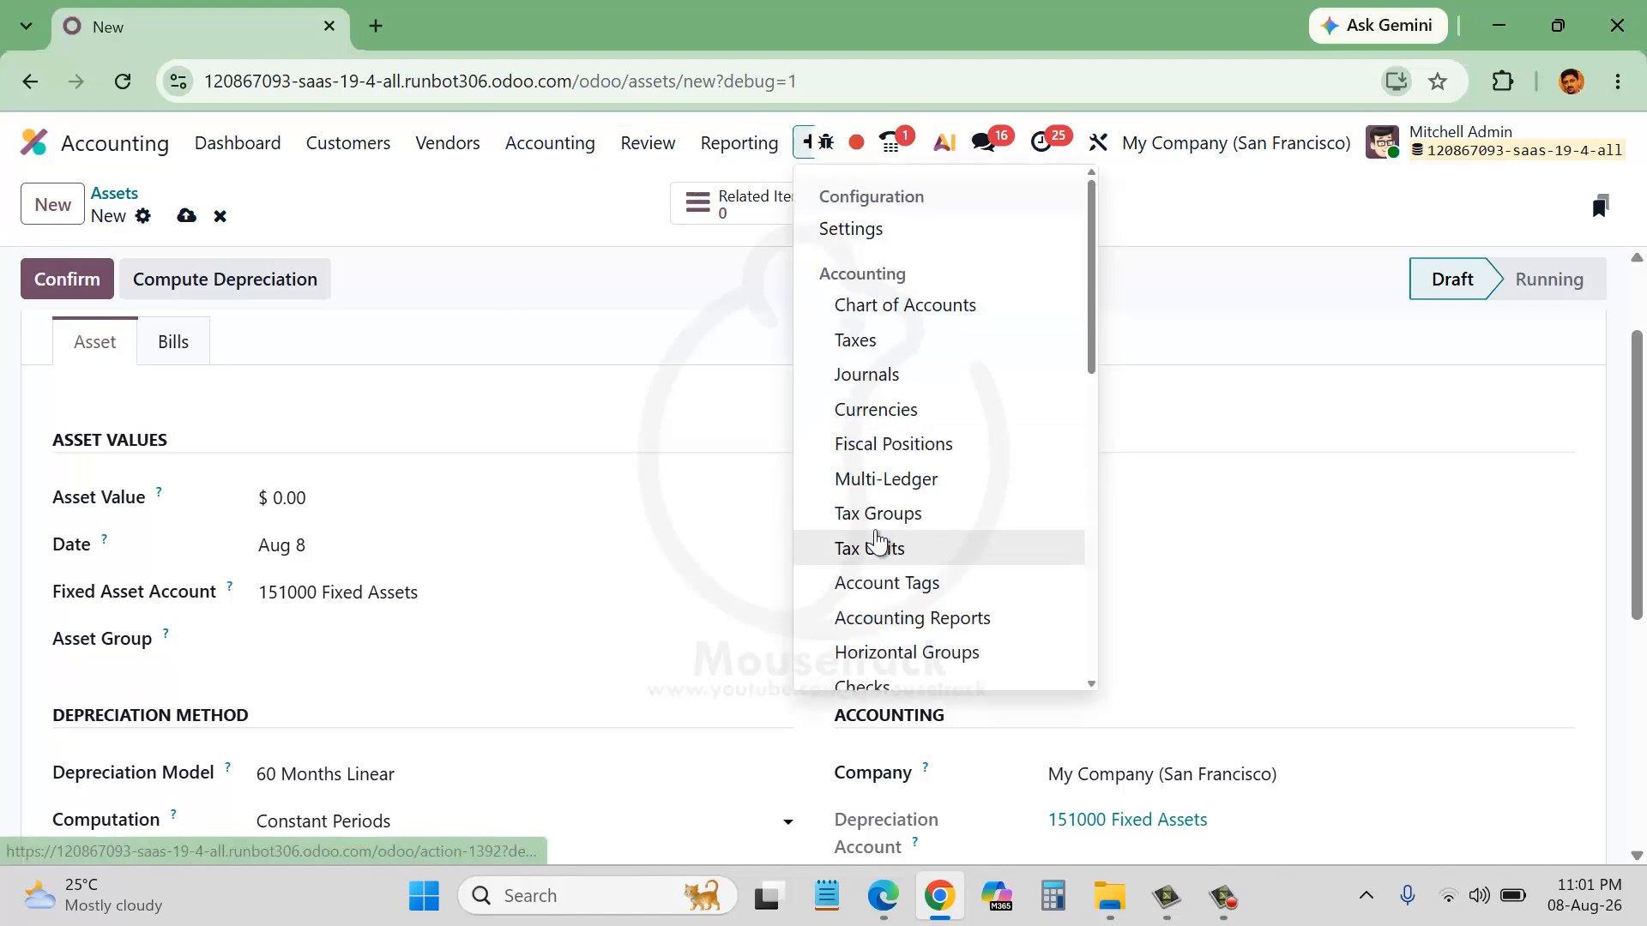
scroll(874, 540, "down", 3)
left_click(220, 215)
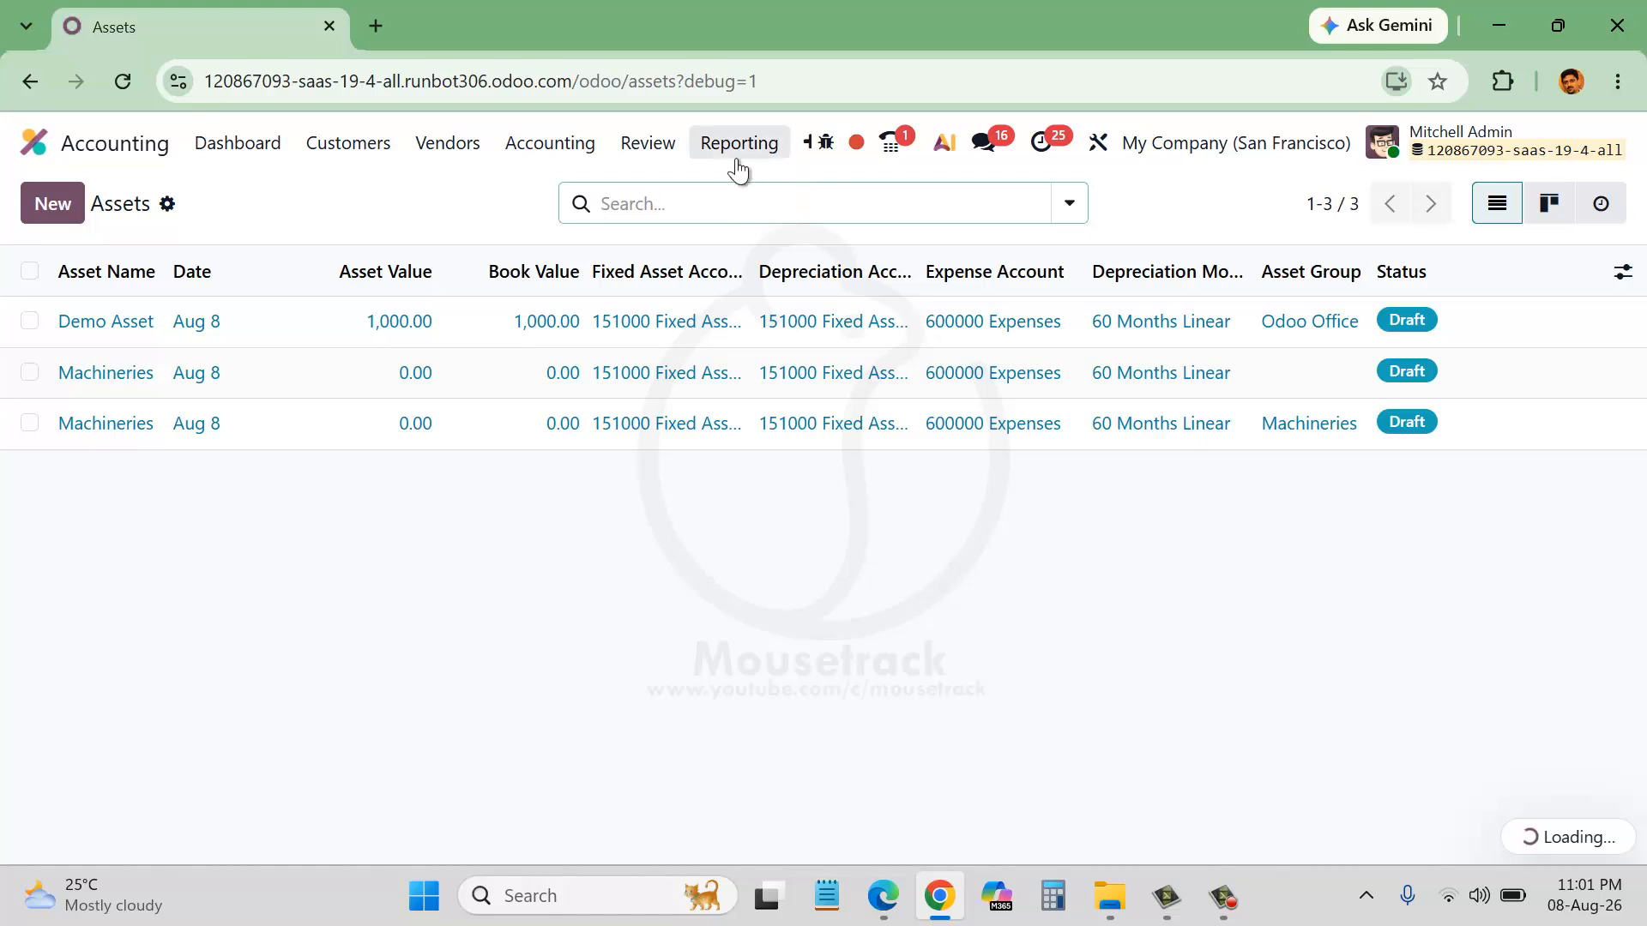
Open the Chart of Accounts from the accounting configuration and start a new account
left_click(806, 145)
scroll(907, 532, "down", 3)
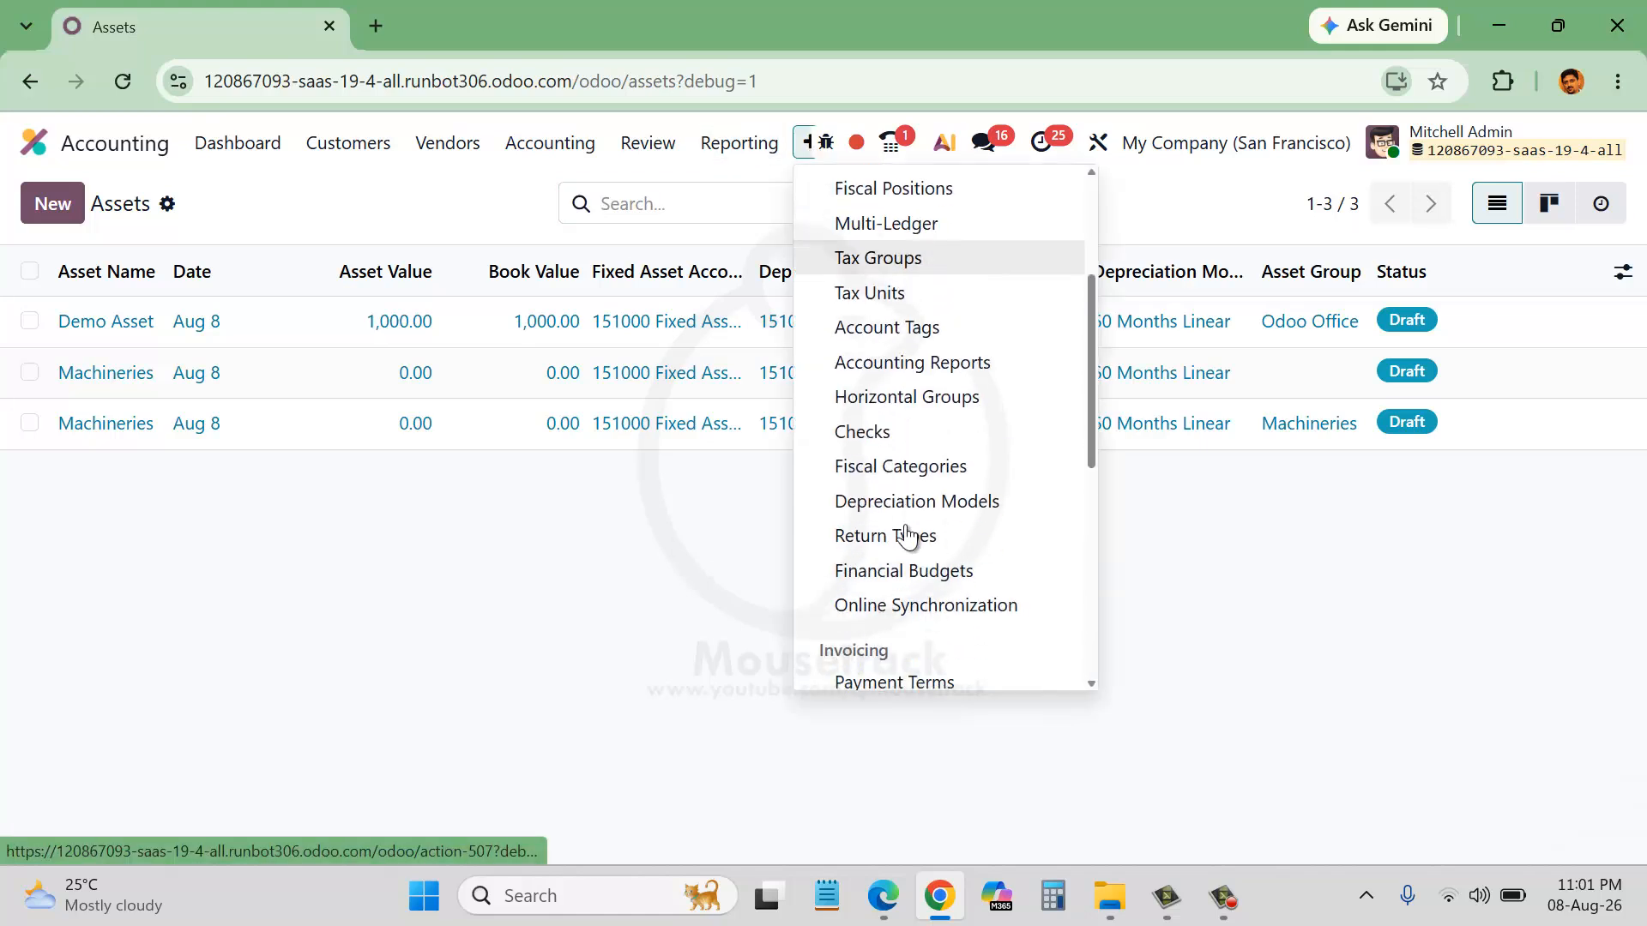
scroll(922, 506, "down", 2)
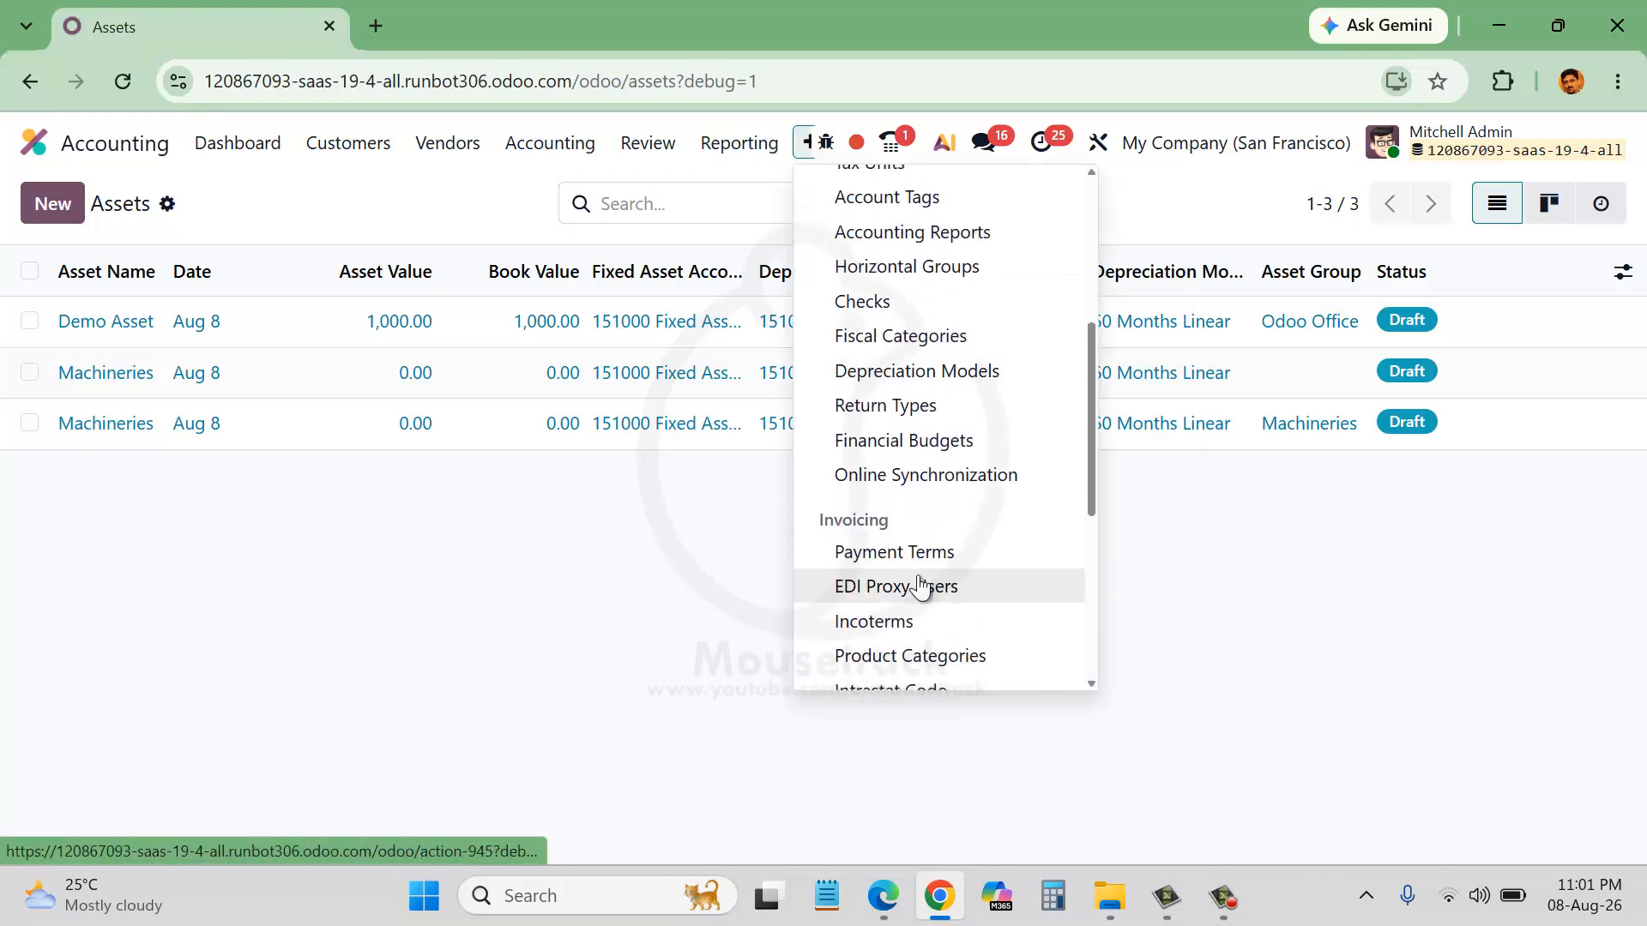
scroll(920, 589, "down", 2)
scroll(911, 566, "up", 7)
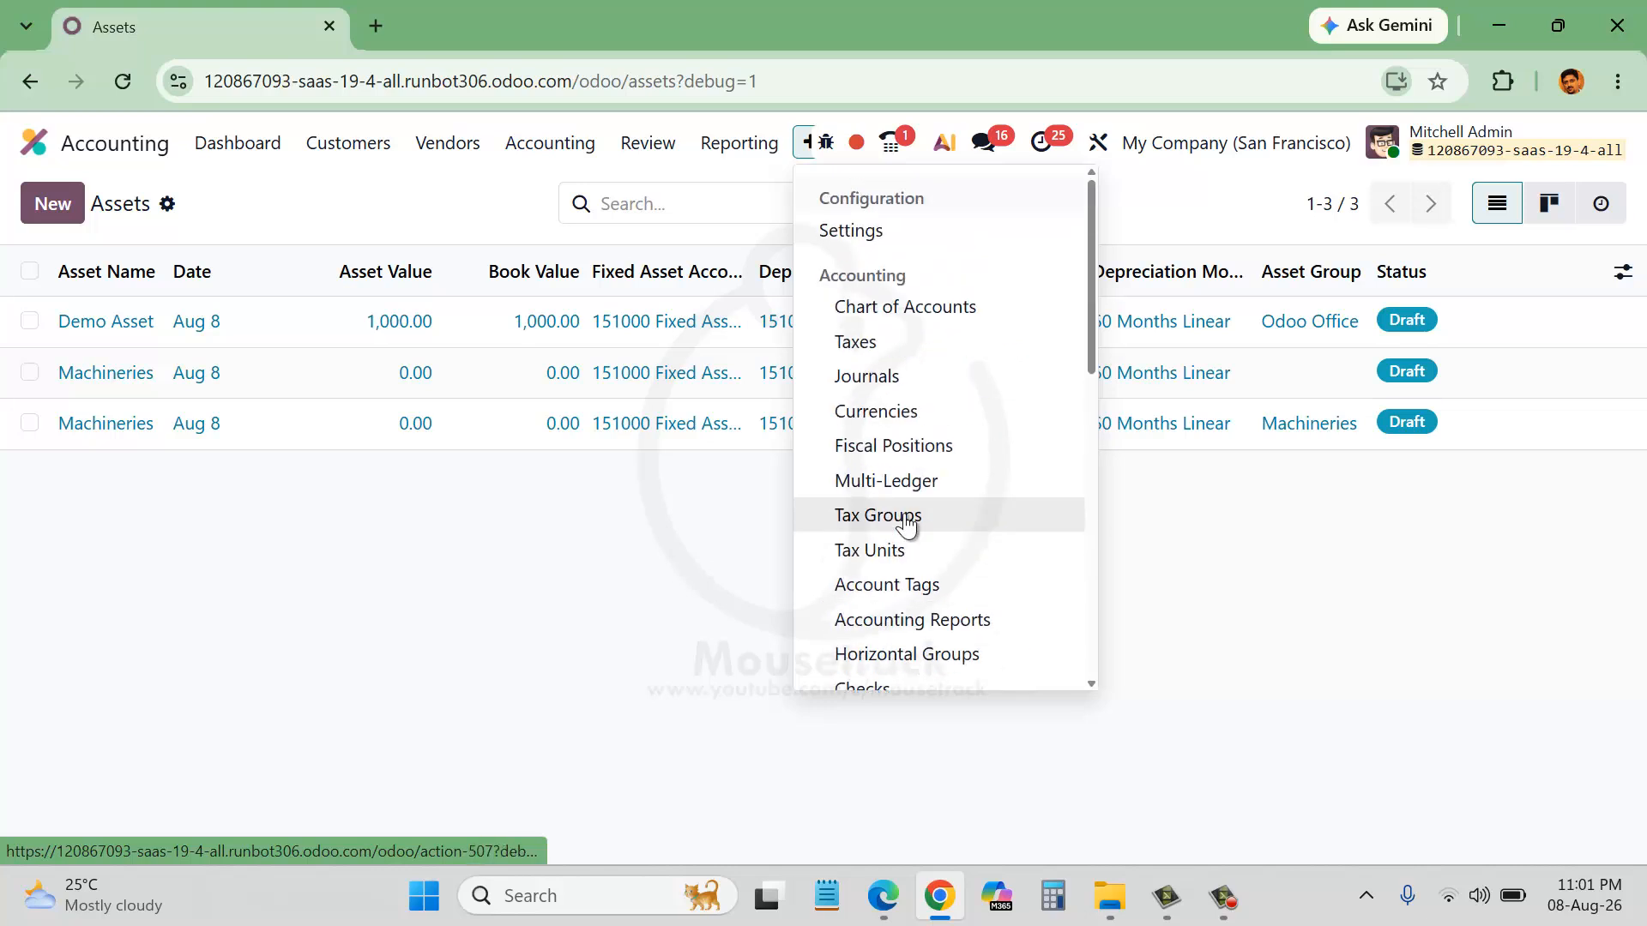
left_click(913, 308)
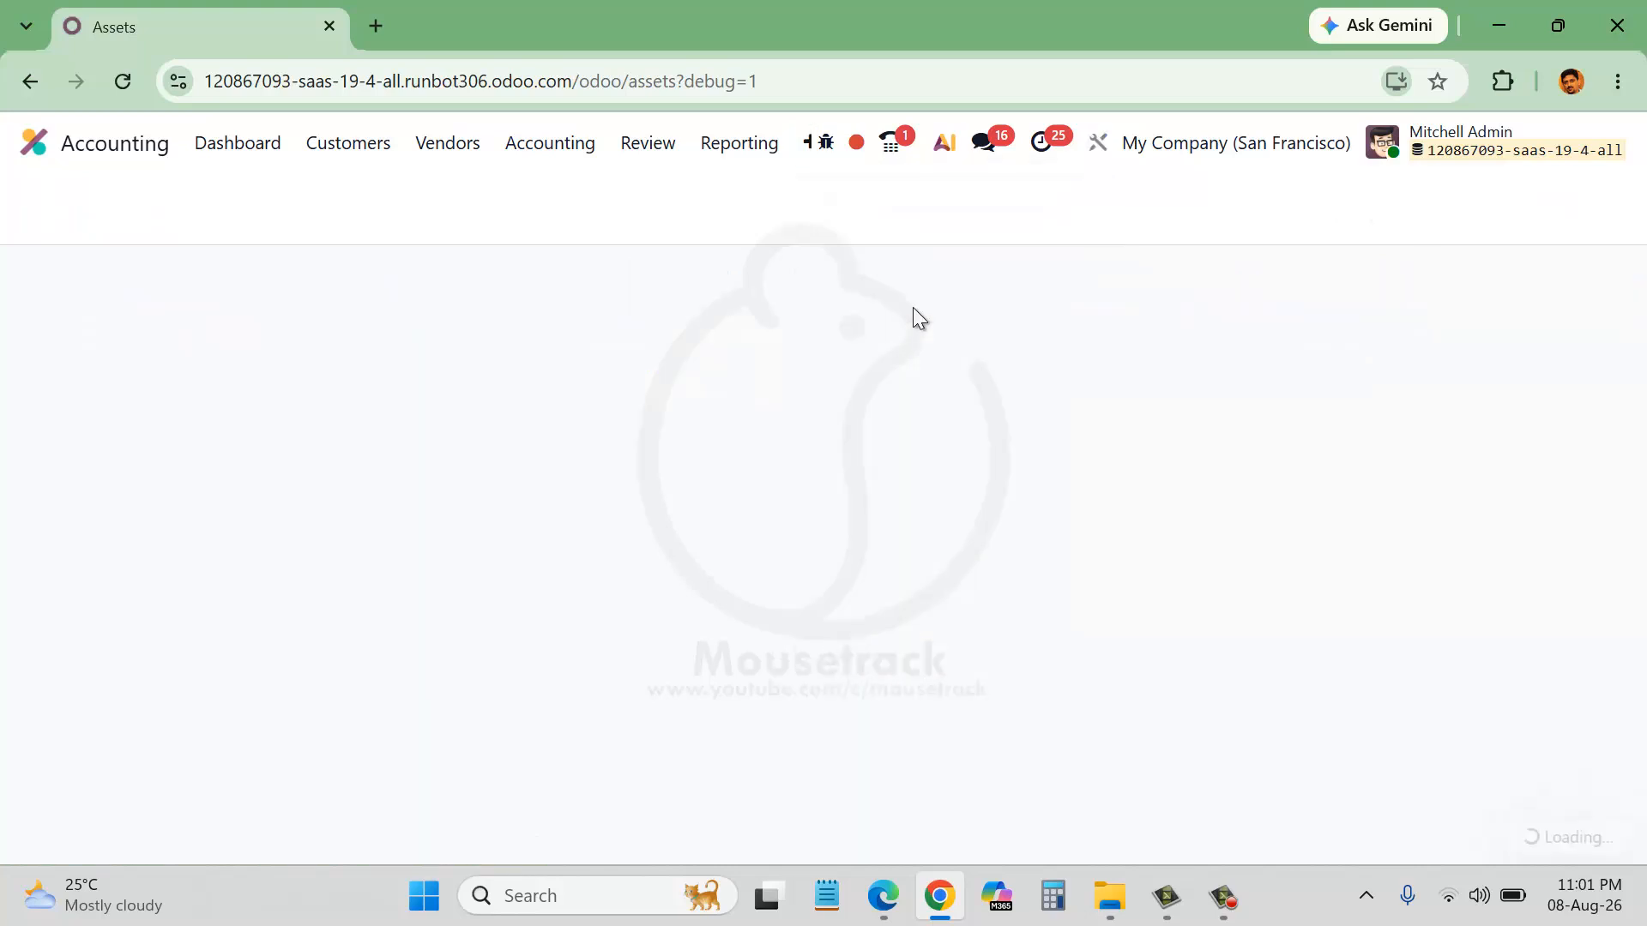
left_click(67, 202)
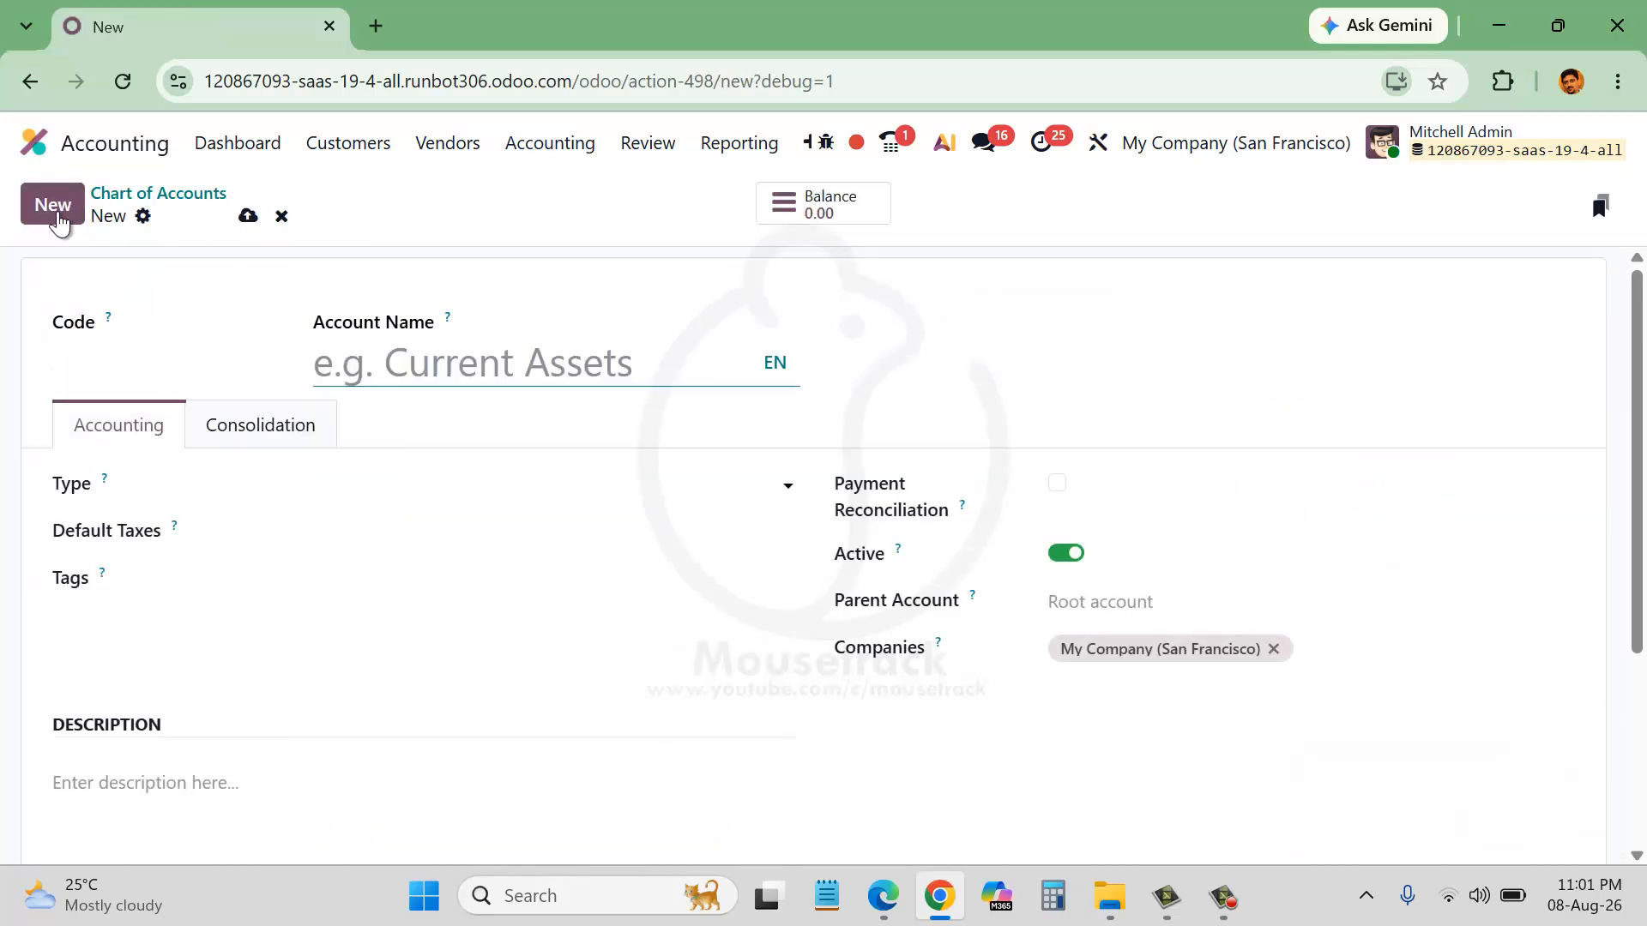
Name the new account Equipments and give it the code 88547
type("Eq")
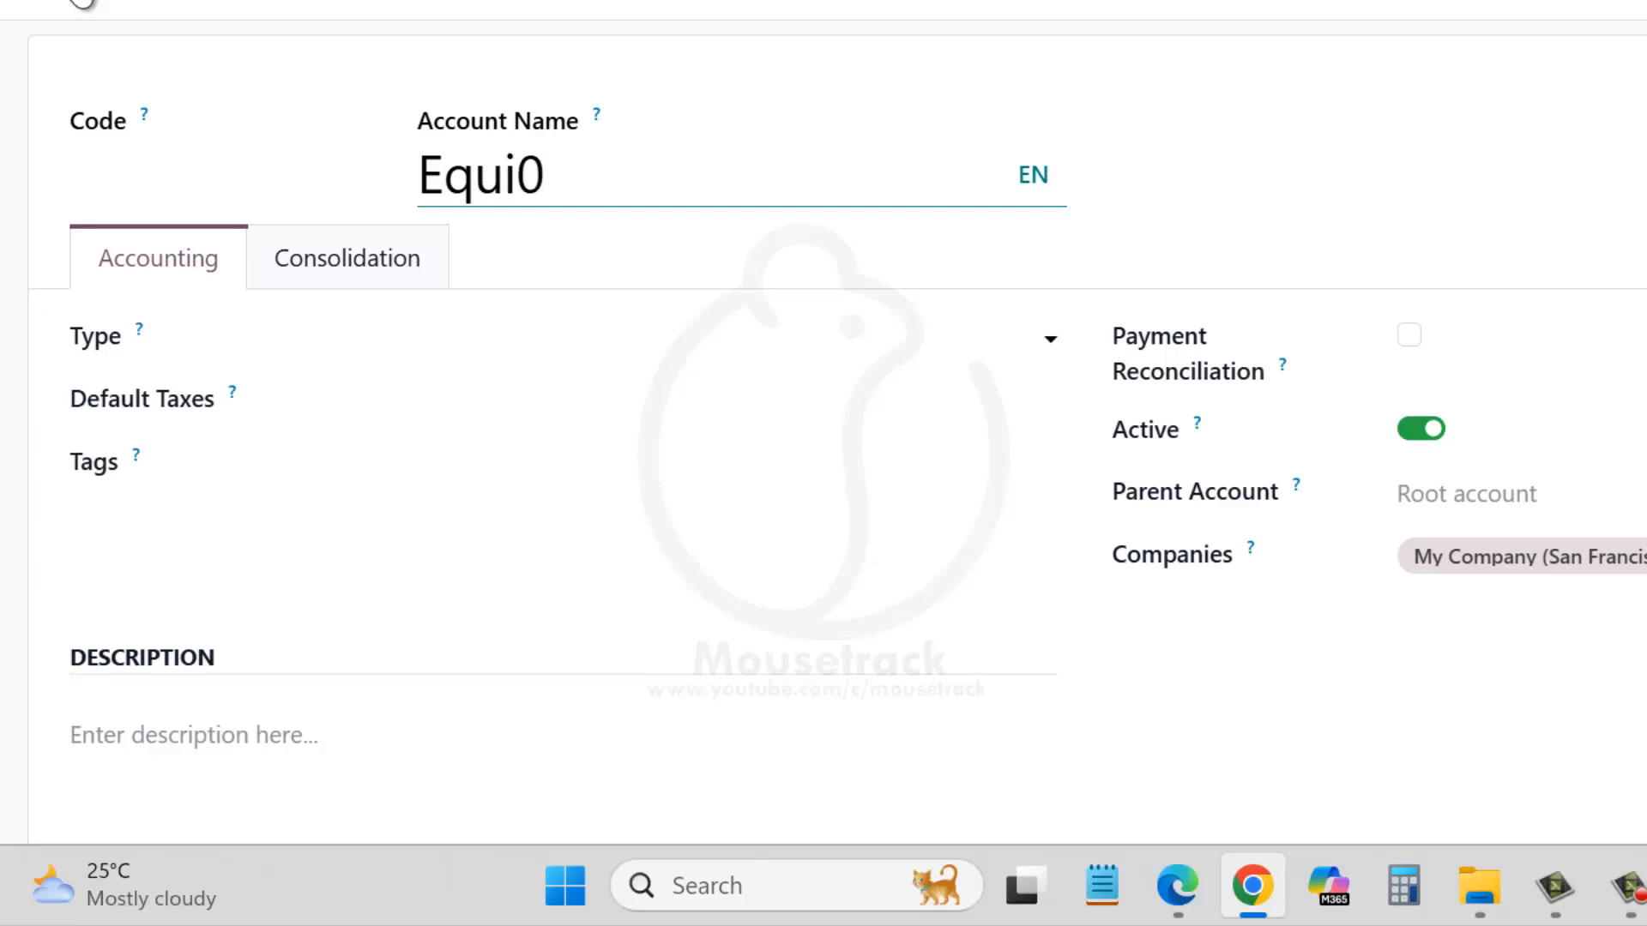
type("uipments")
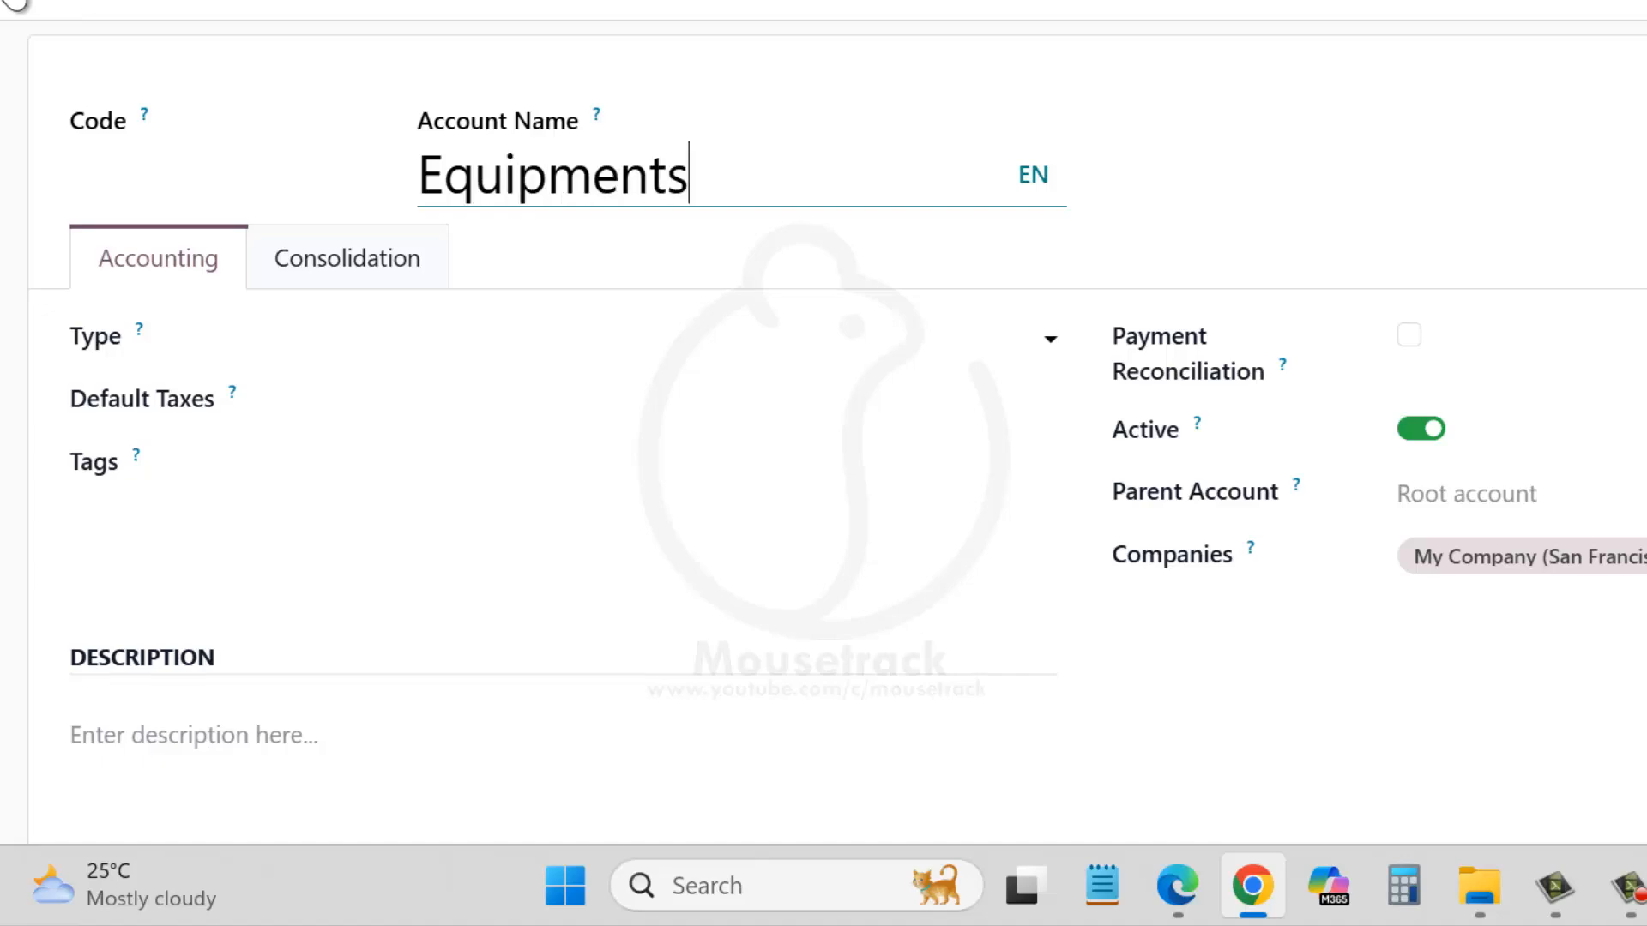
left_click(232, 168)
type("885")
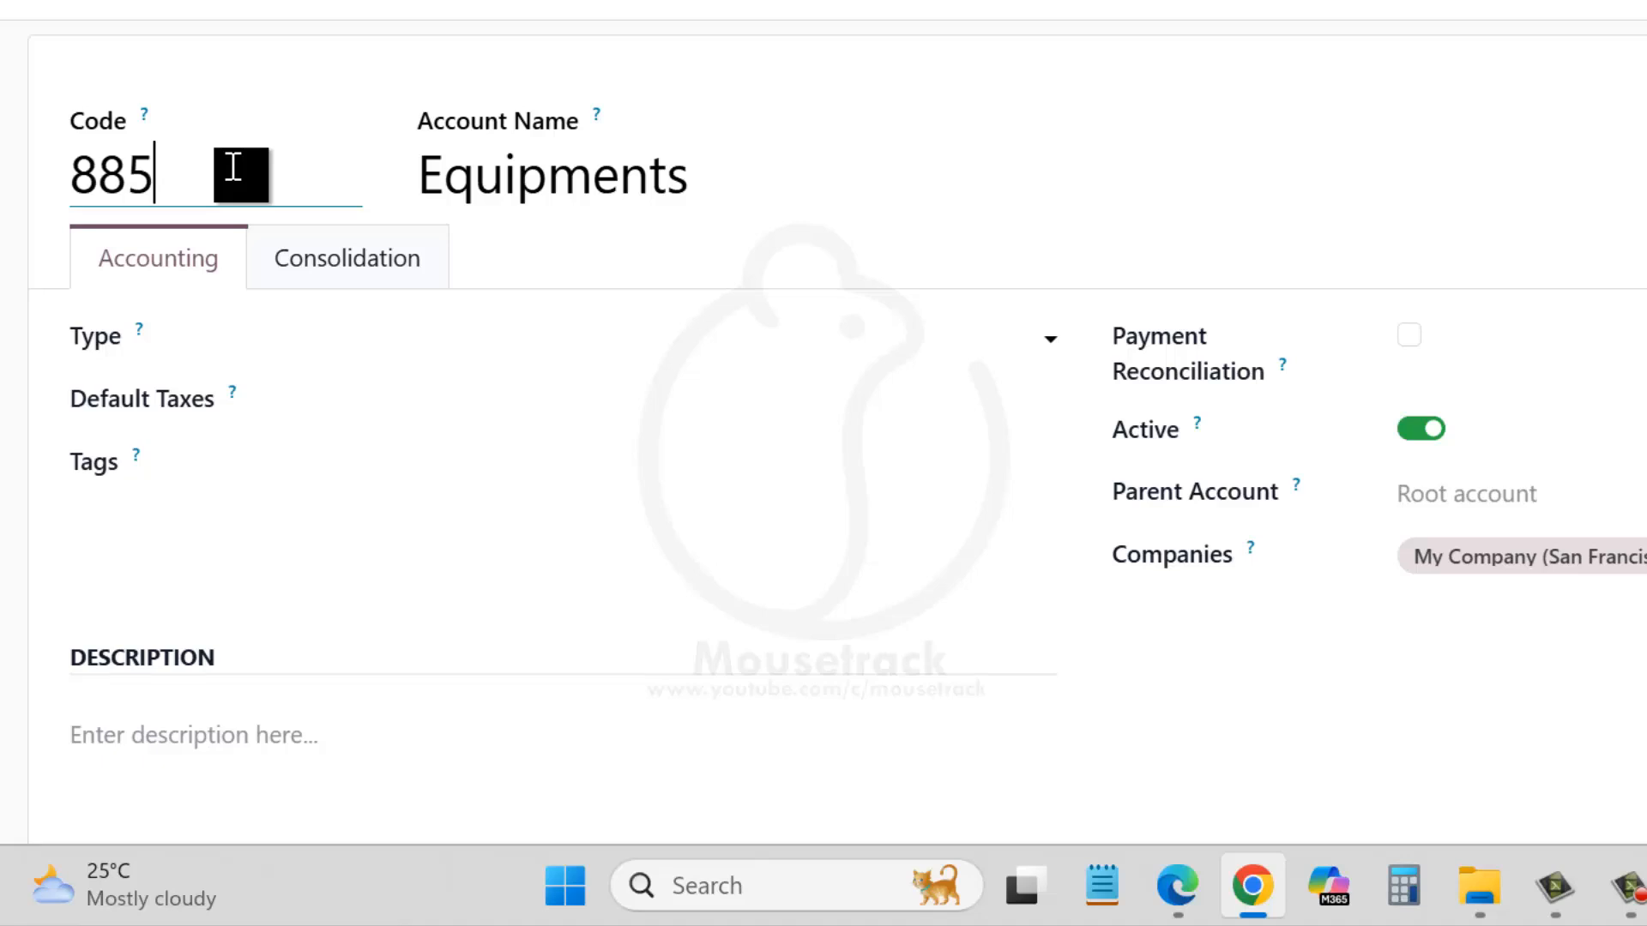
type("47")
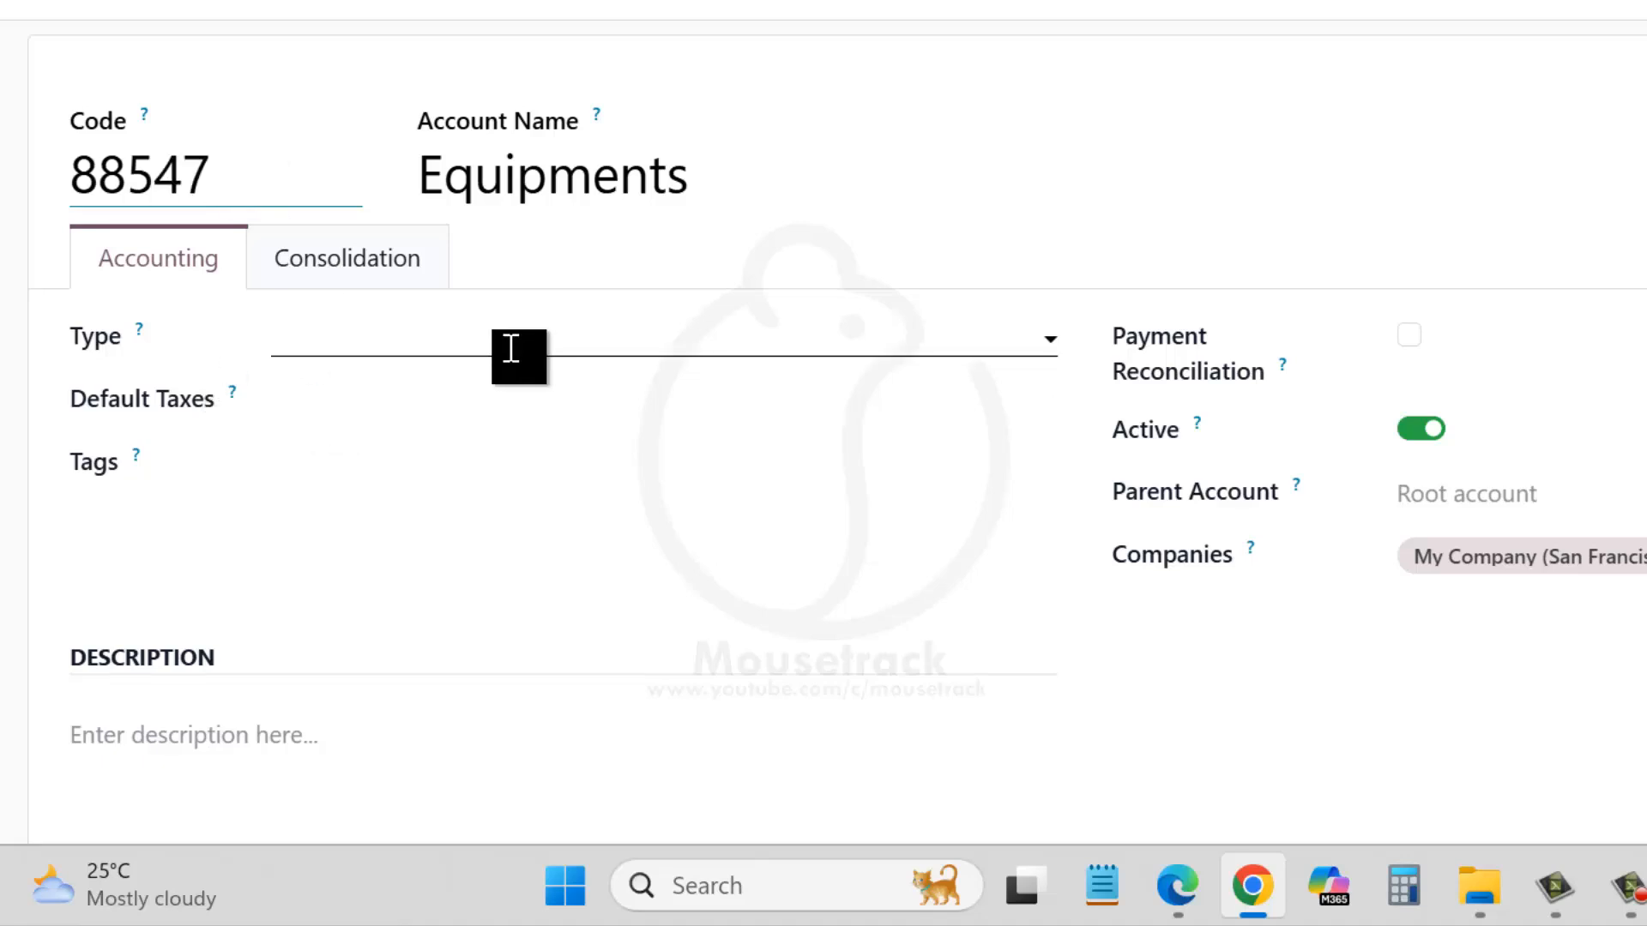
Set the Equipments account's type to Fixed Assets
left_click(482, 336)
type("Expensesf")
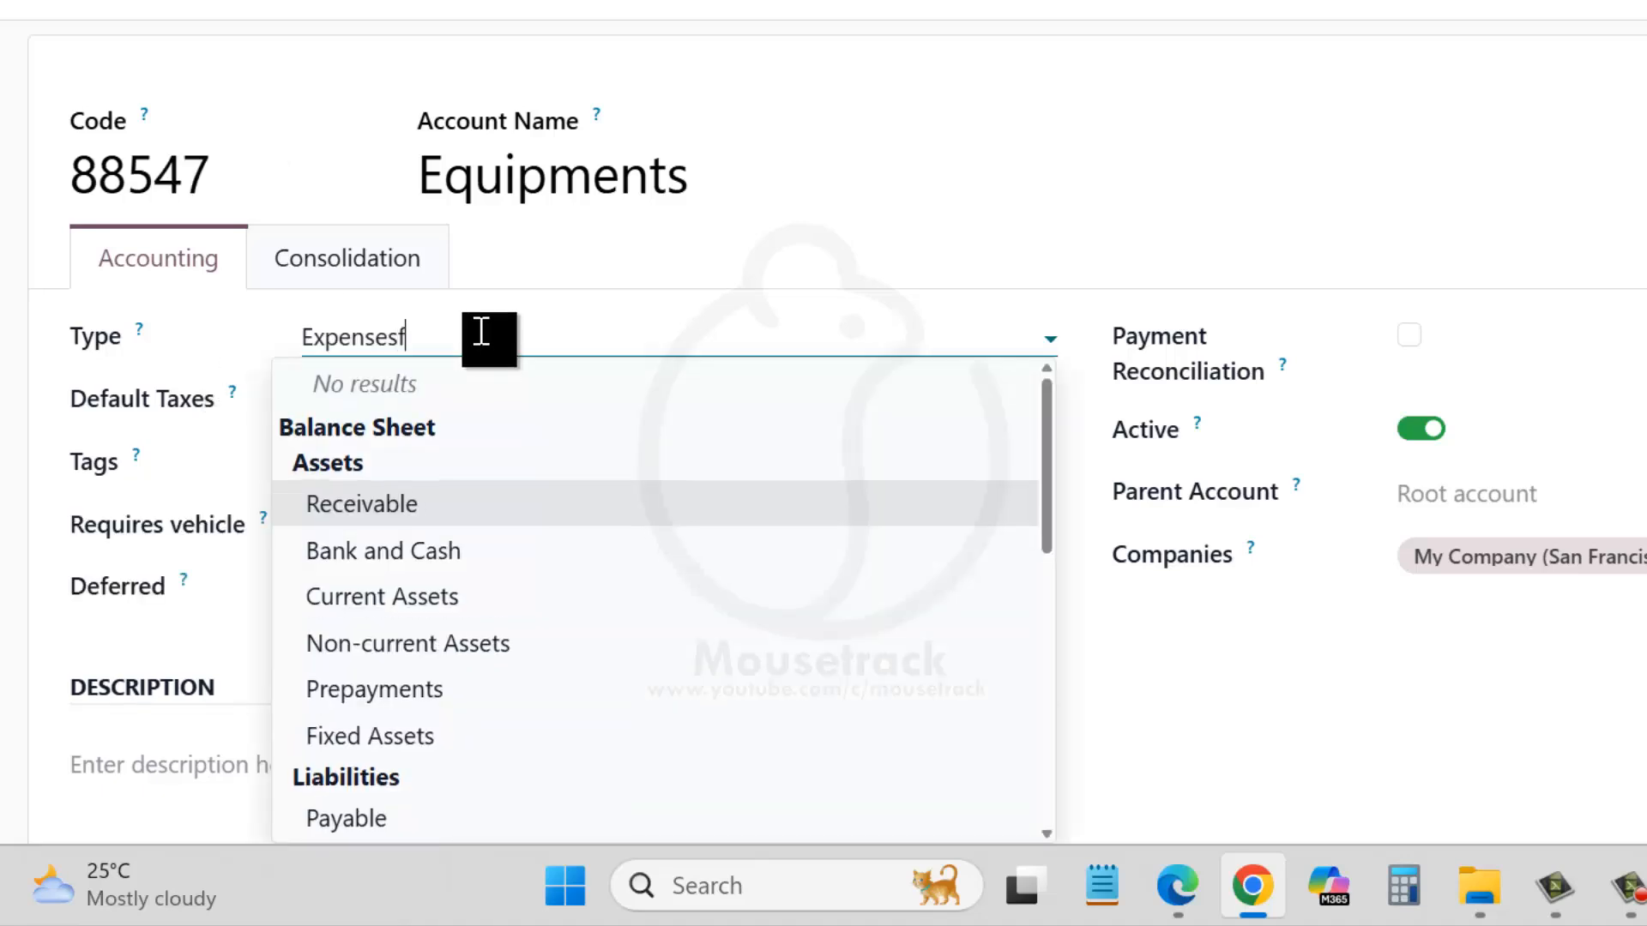
type("ix")
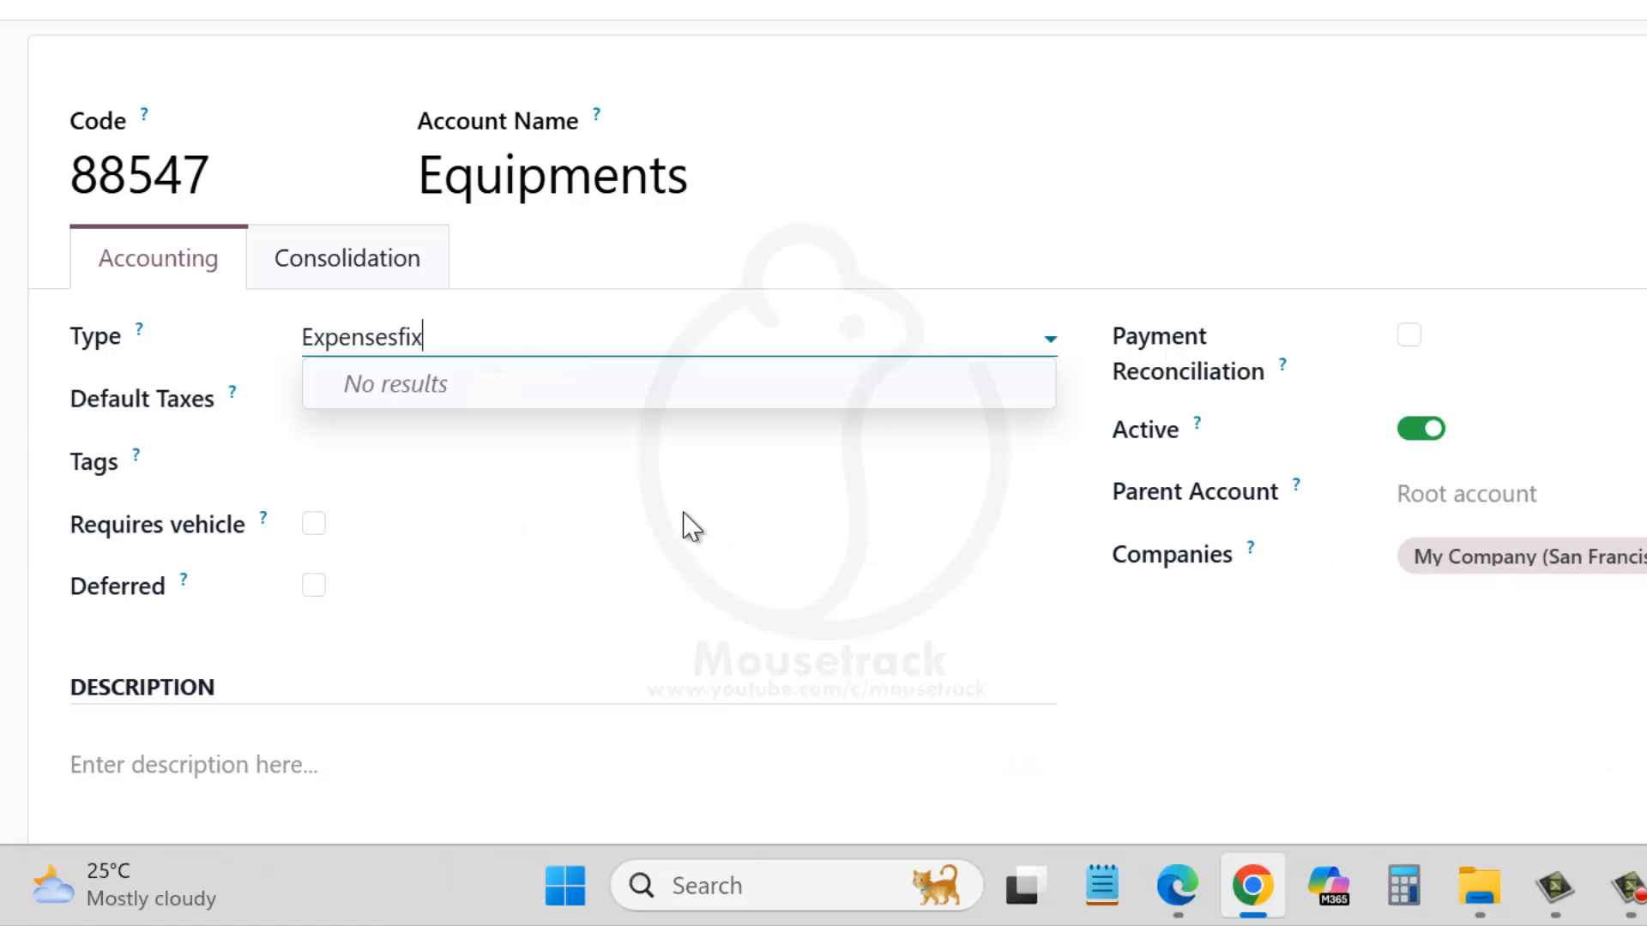
scroll(691, 526, "down", 2)
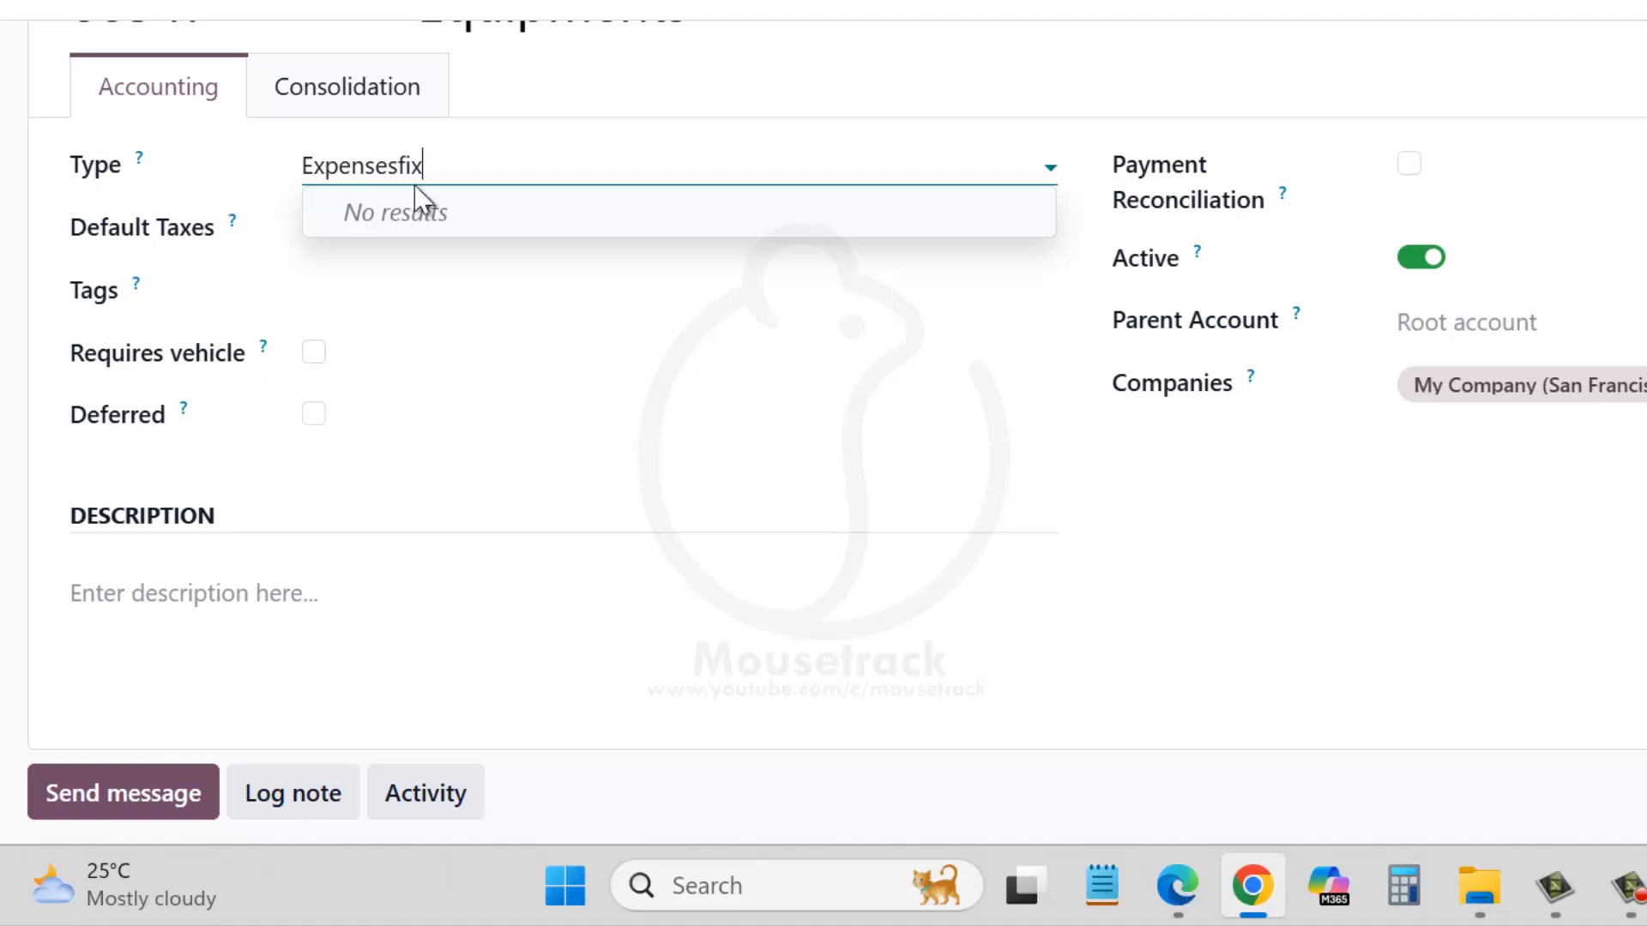
left_click_drag(478, 166, 7, 243)
type("fixed")
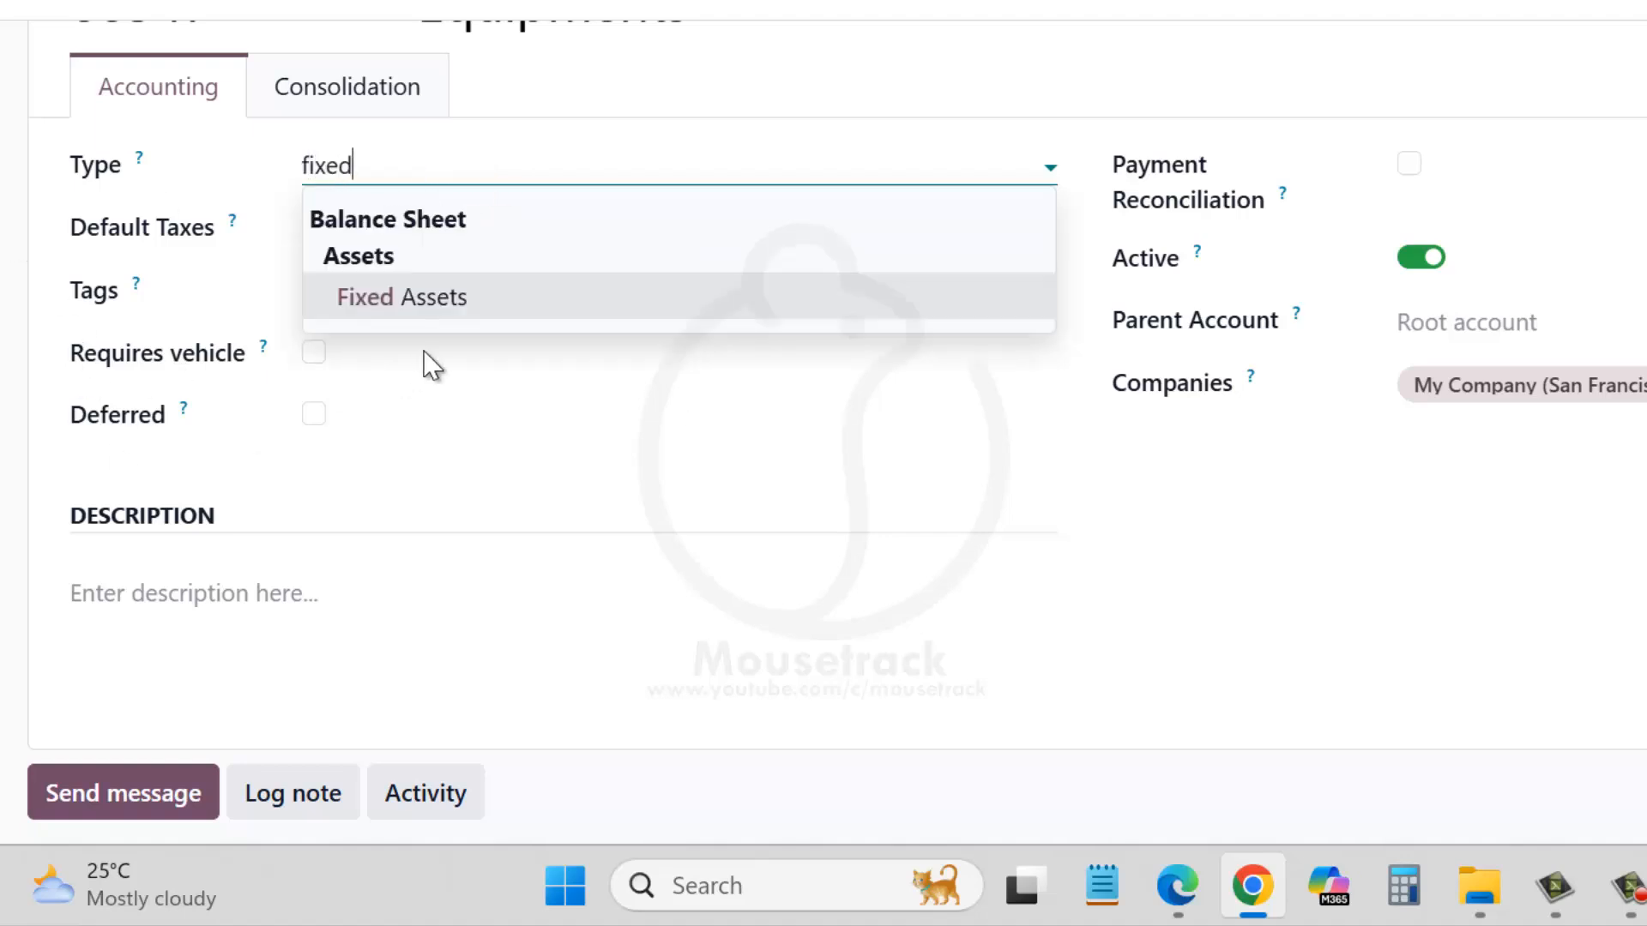
left_click(430, 303)
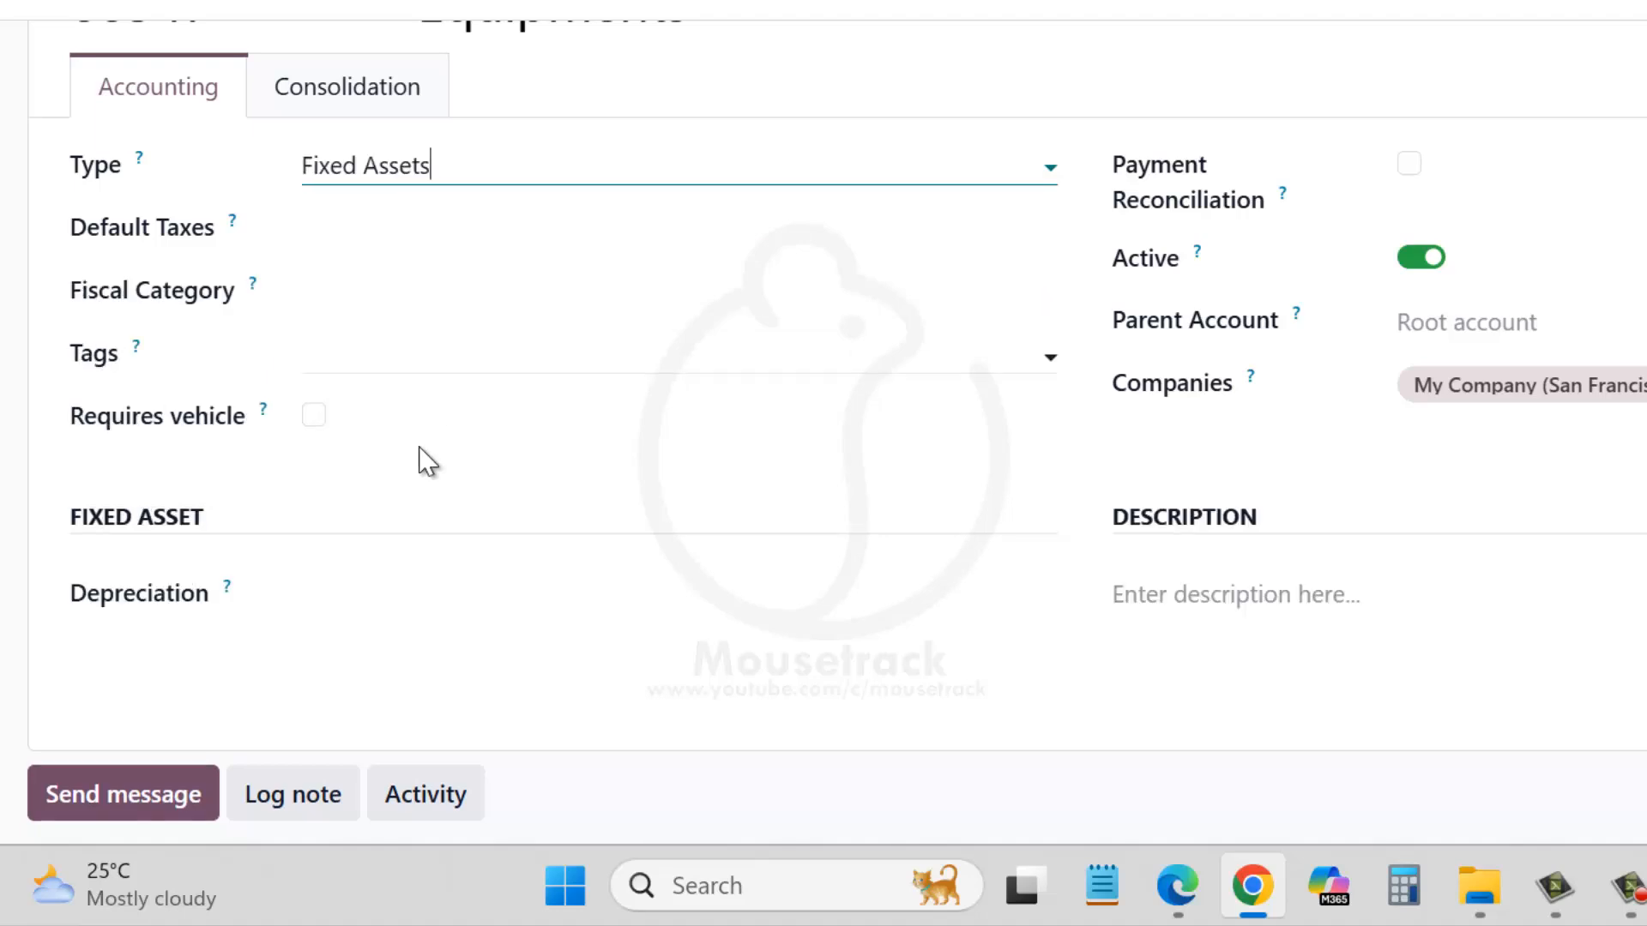
Assign the 60 Months Linear depreciation model to the Equipments account
scroll(385, 468, "down", 2)
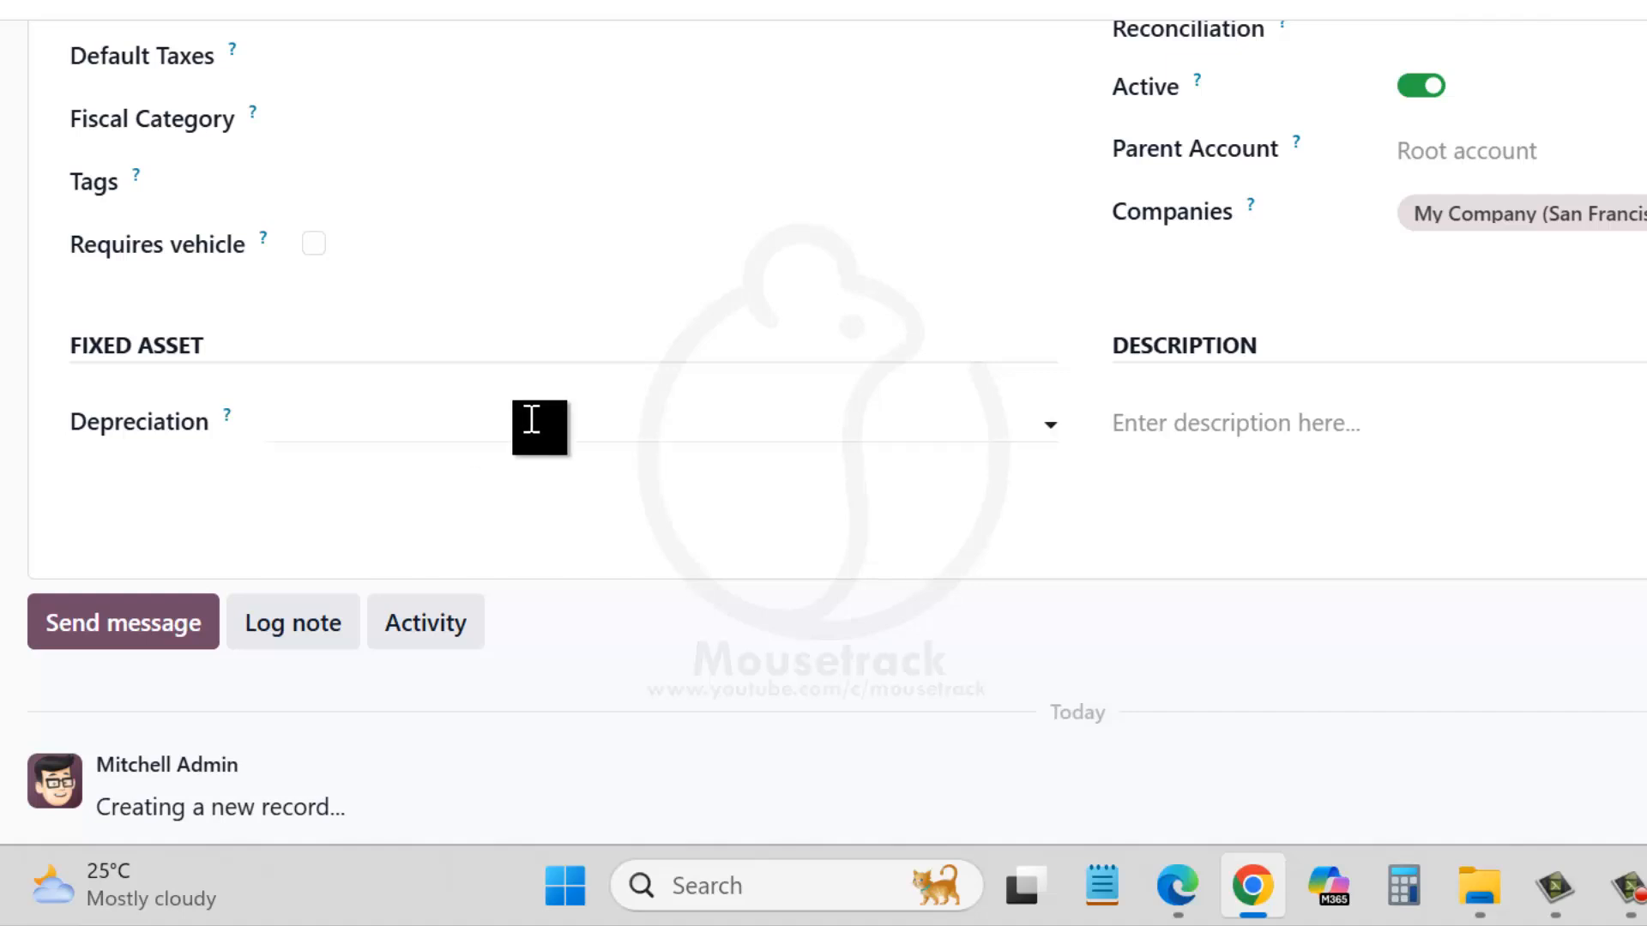
scroll(1456, 426, "up", 2)
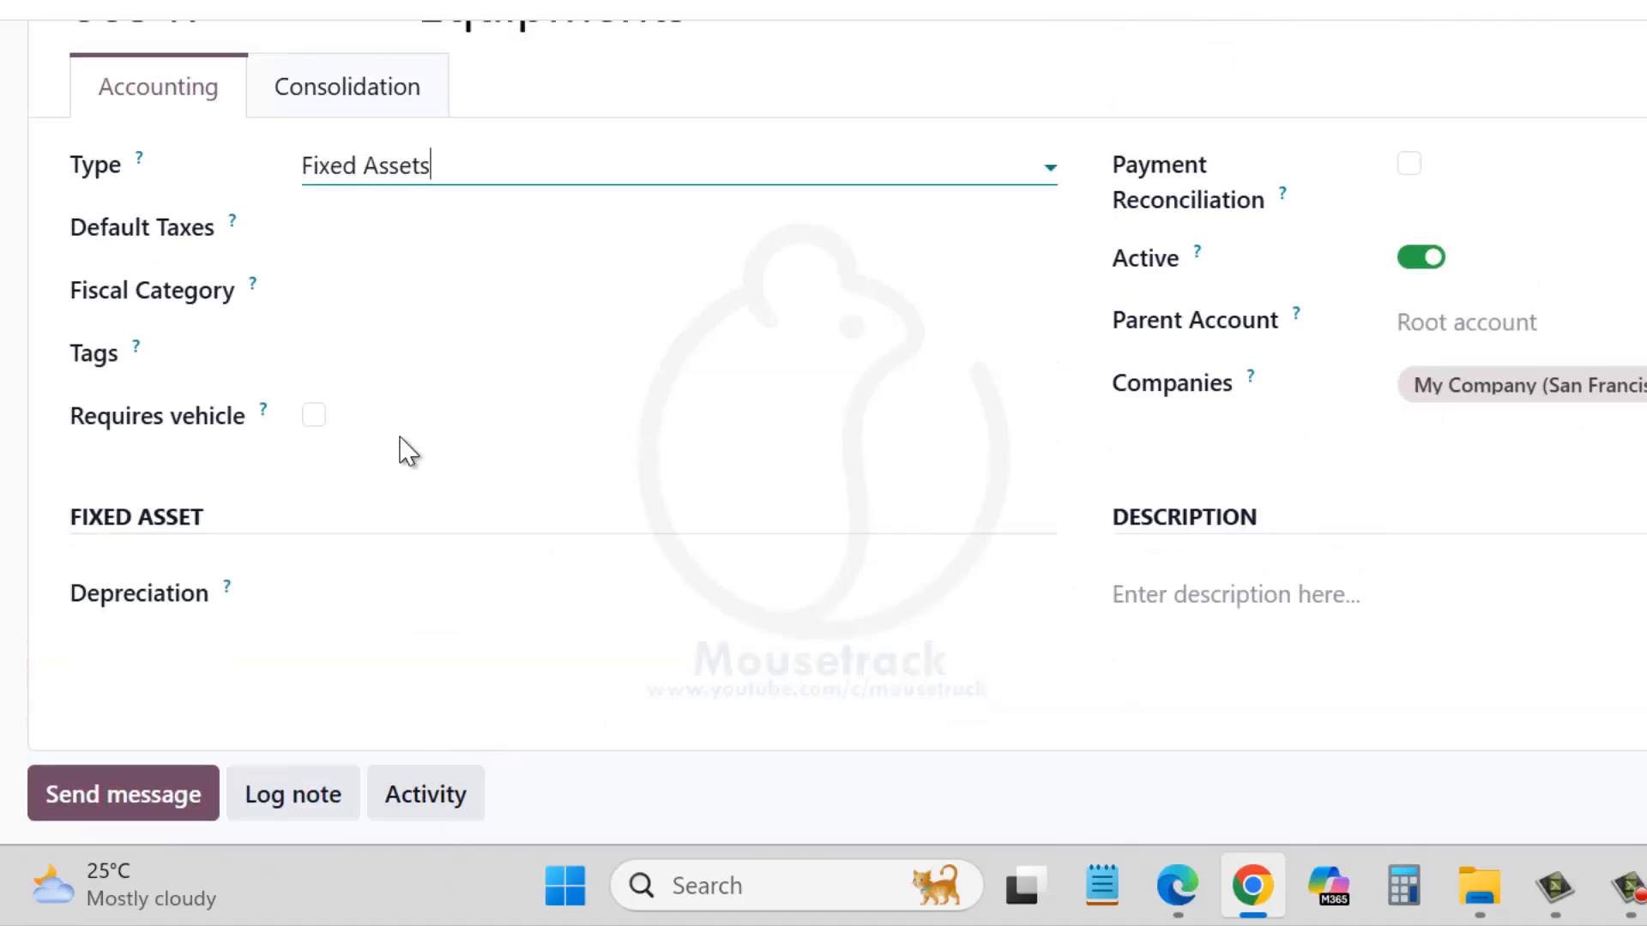
left_click(315, 593)
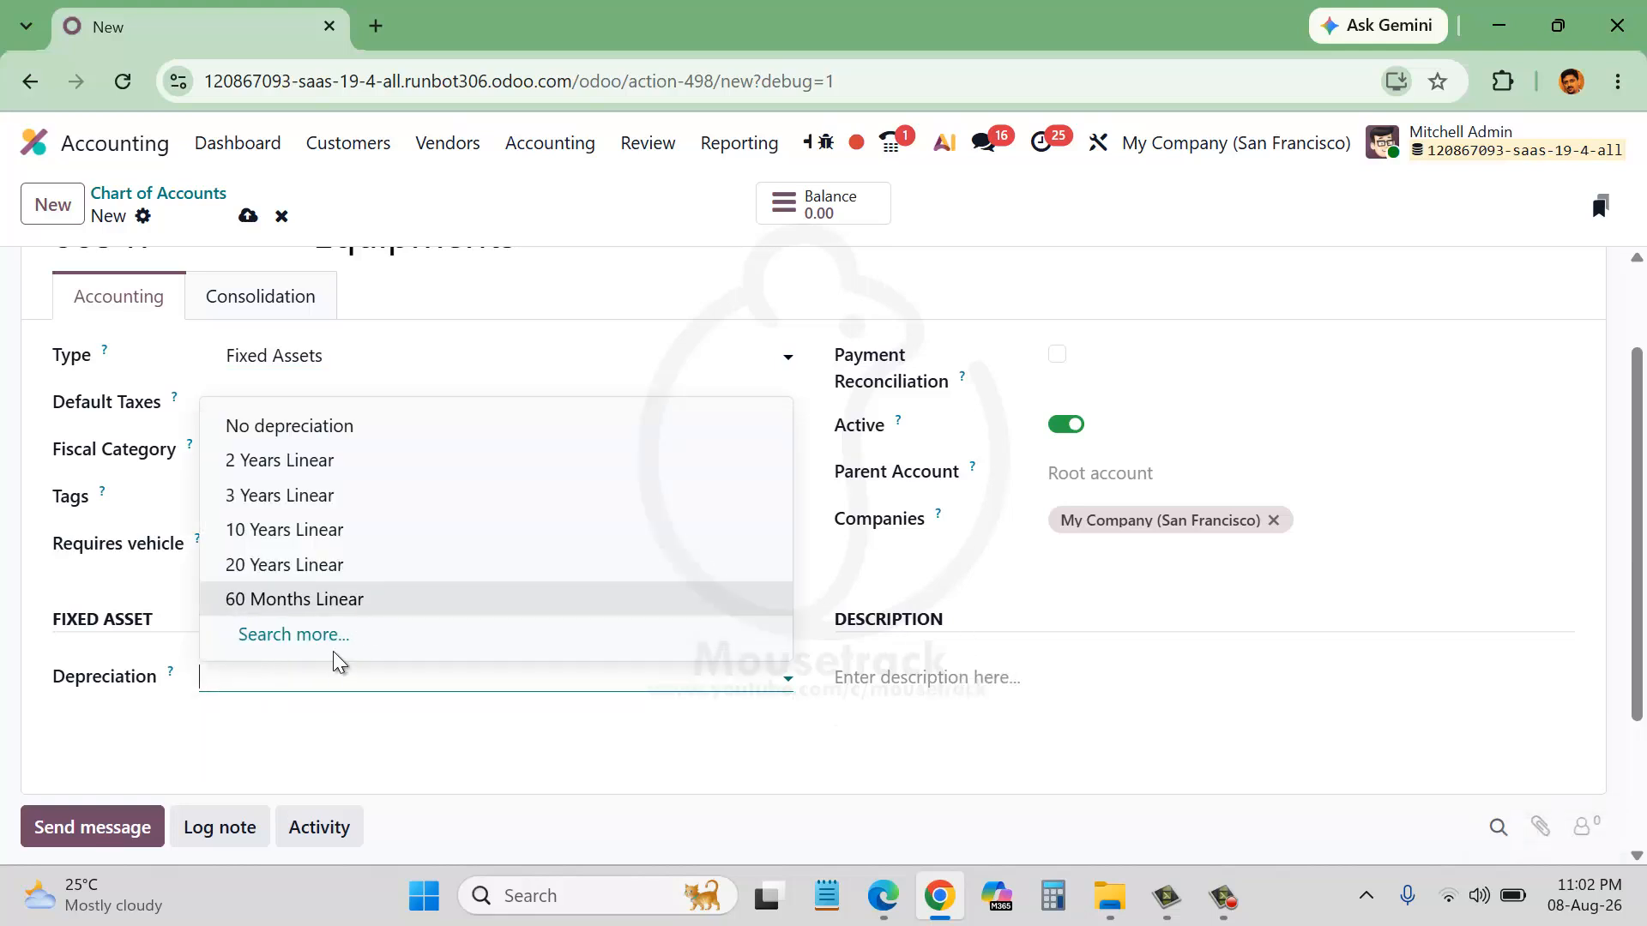
left_click(323, 600)
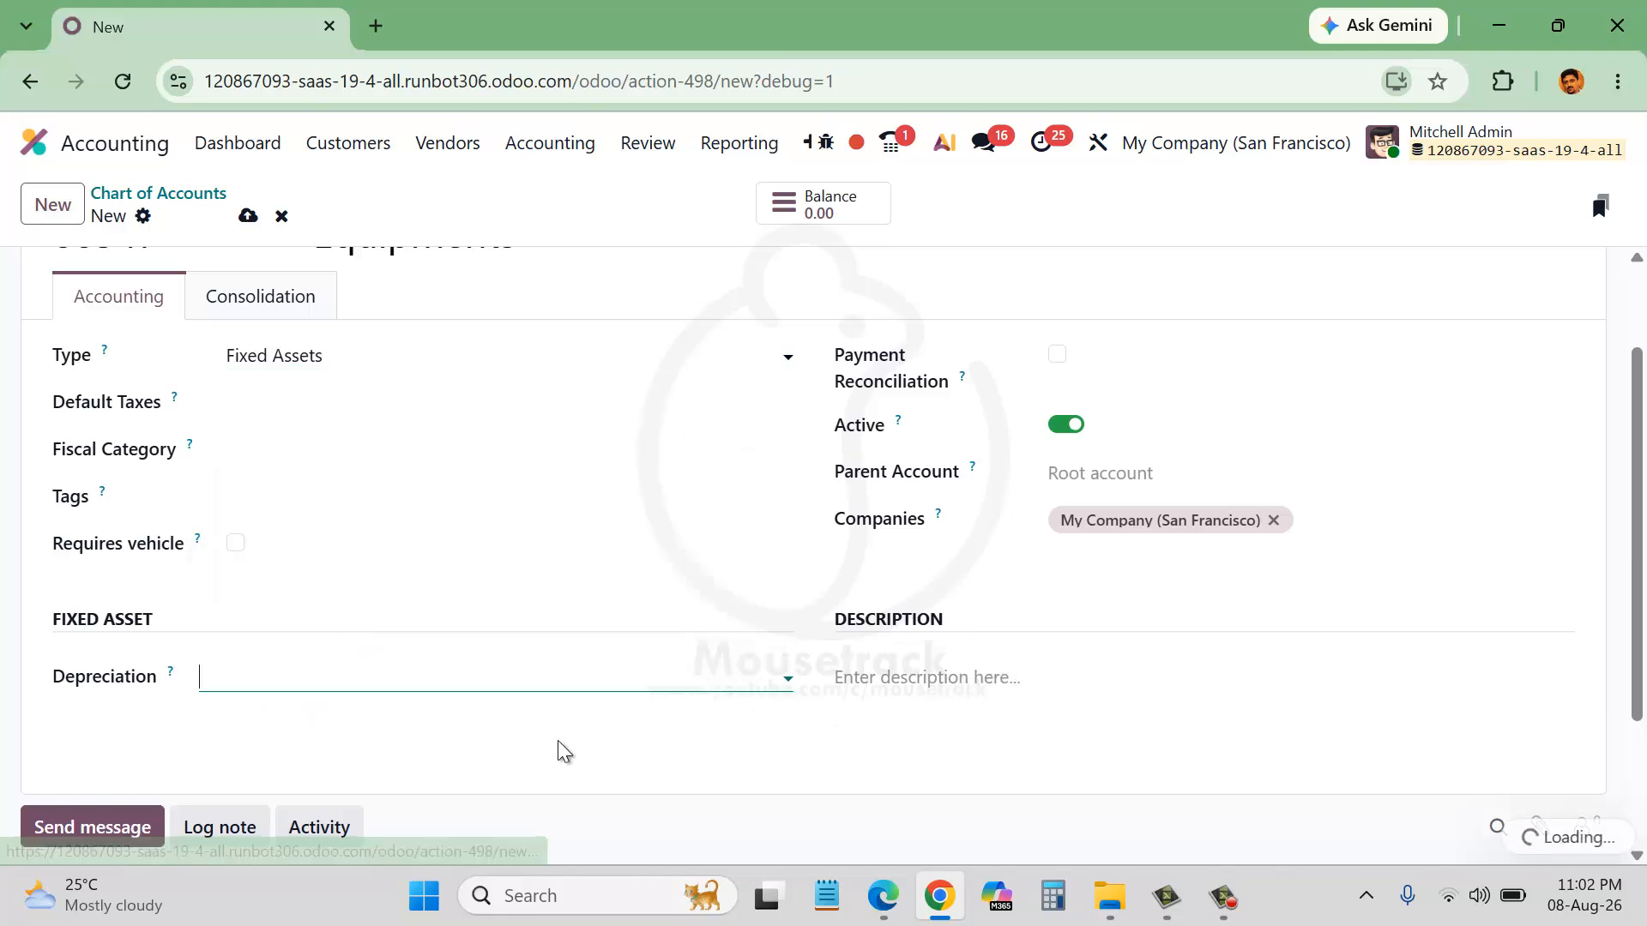
Review the Equipments account's details together with its accumulated depreciation and depreciation expense fields
scroll(541, 691, "down", 2)
left_click(534, 678)
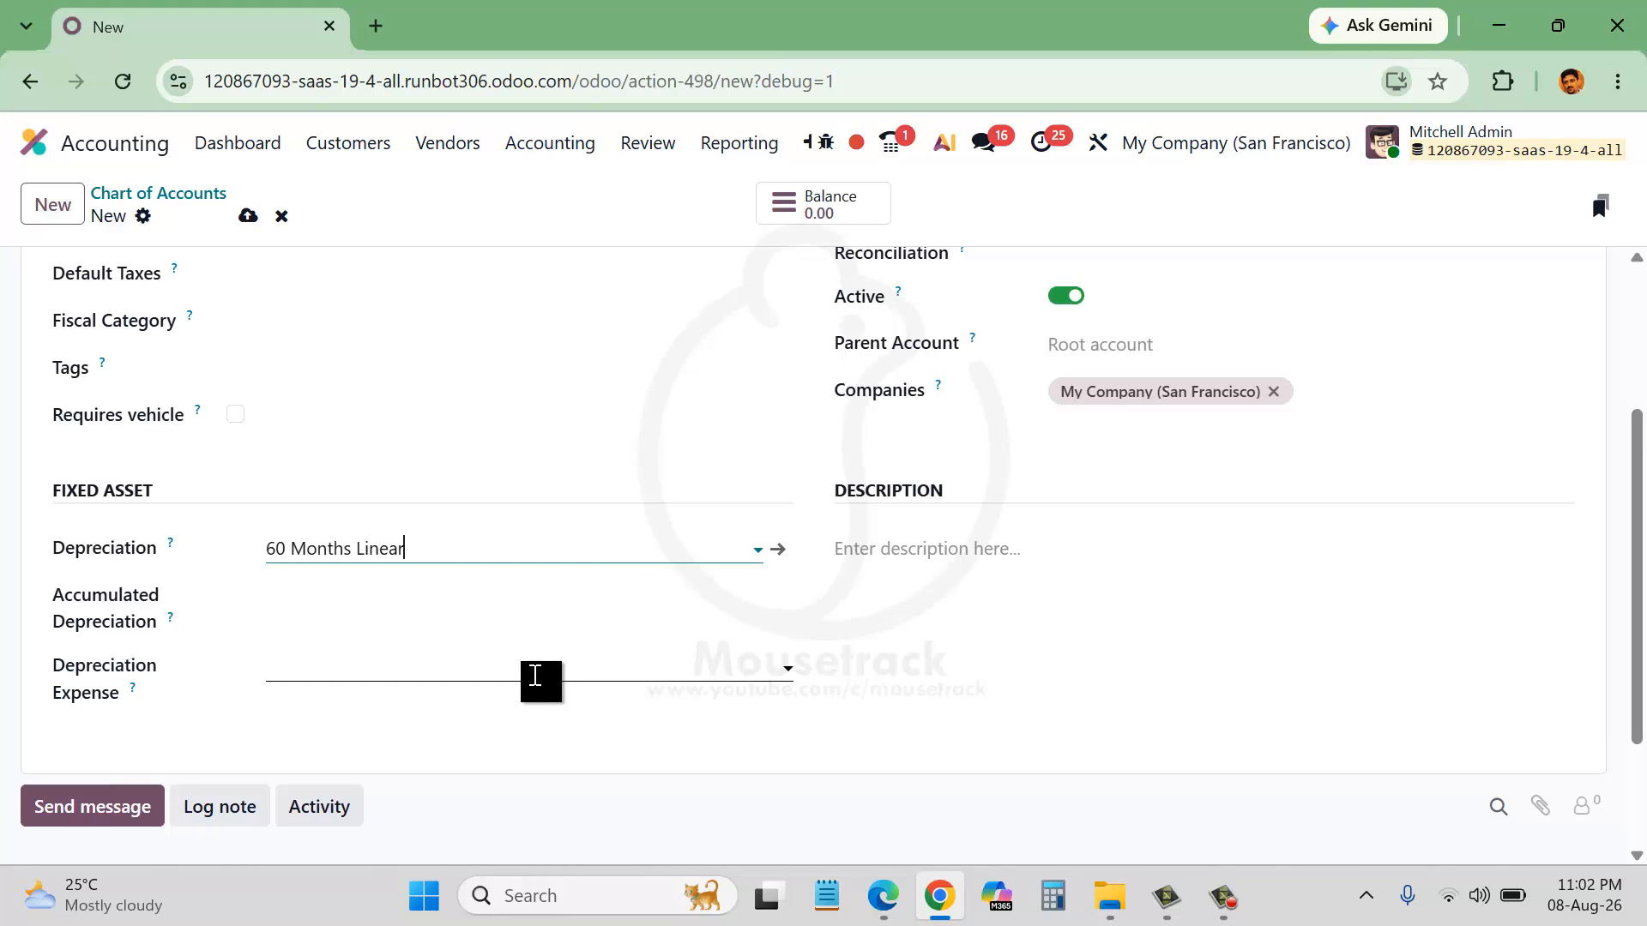
scroll(489, 639, "up", 3)
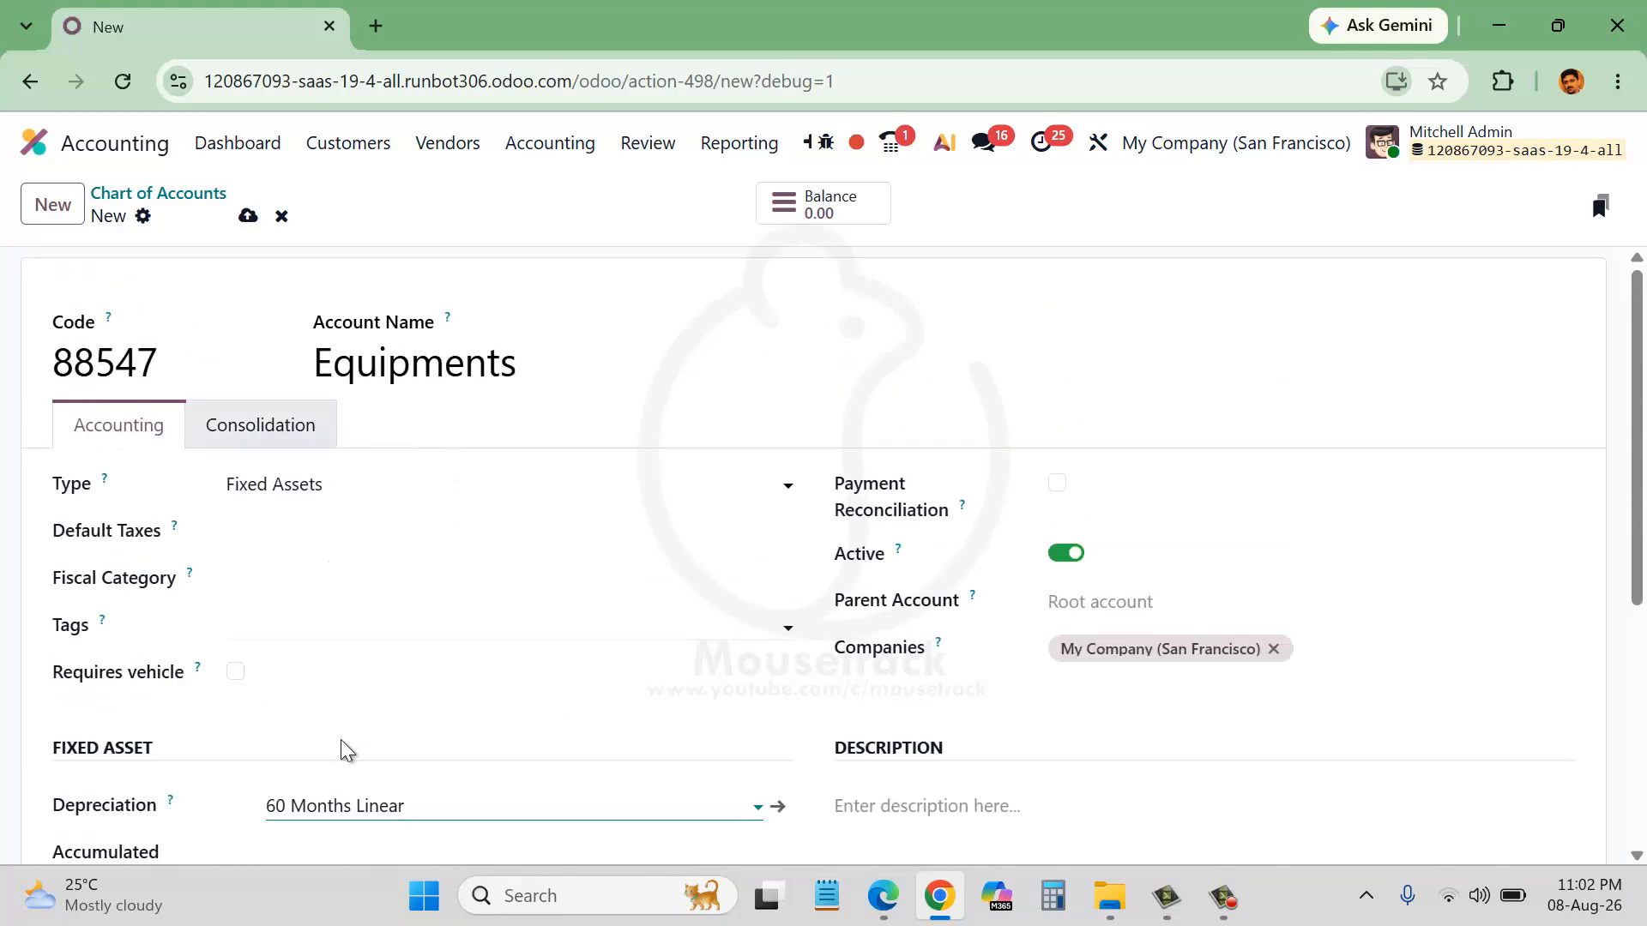
scroll(343, 730, "down", 1)
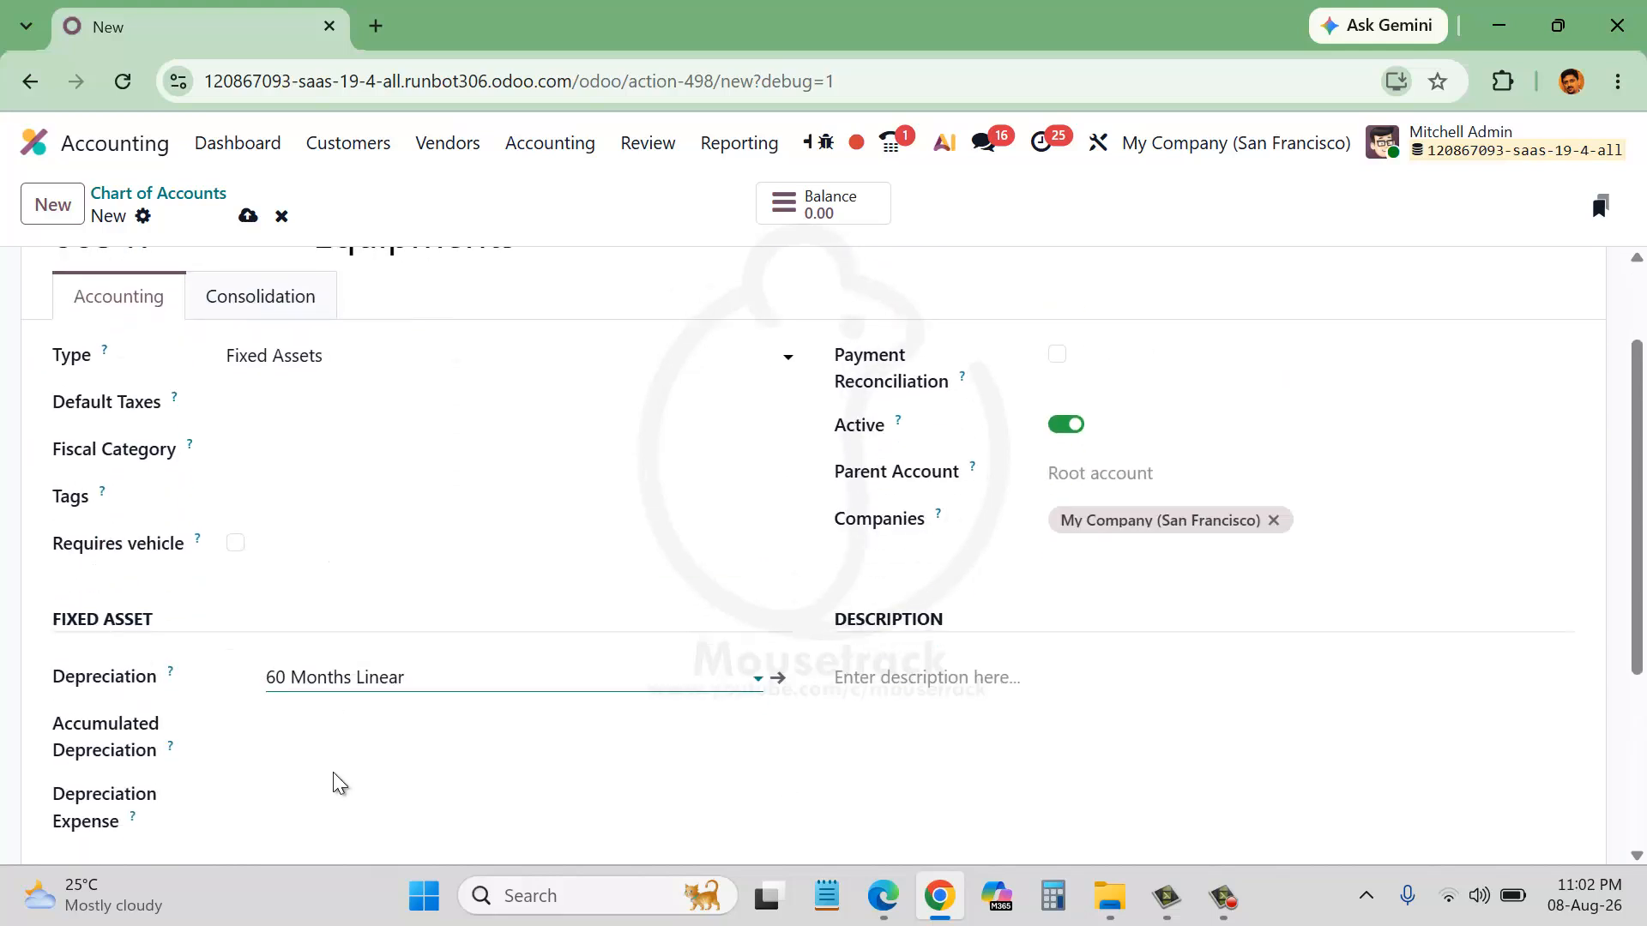
scroll(333, 600, "down", 3)
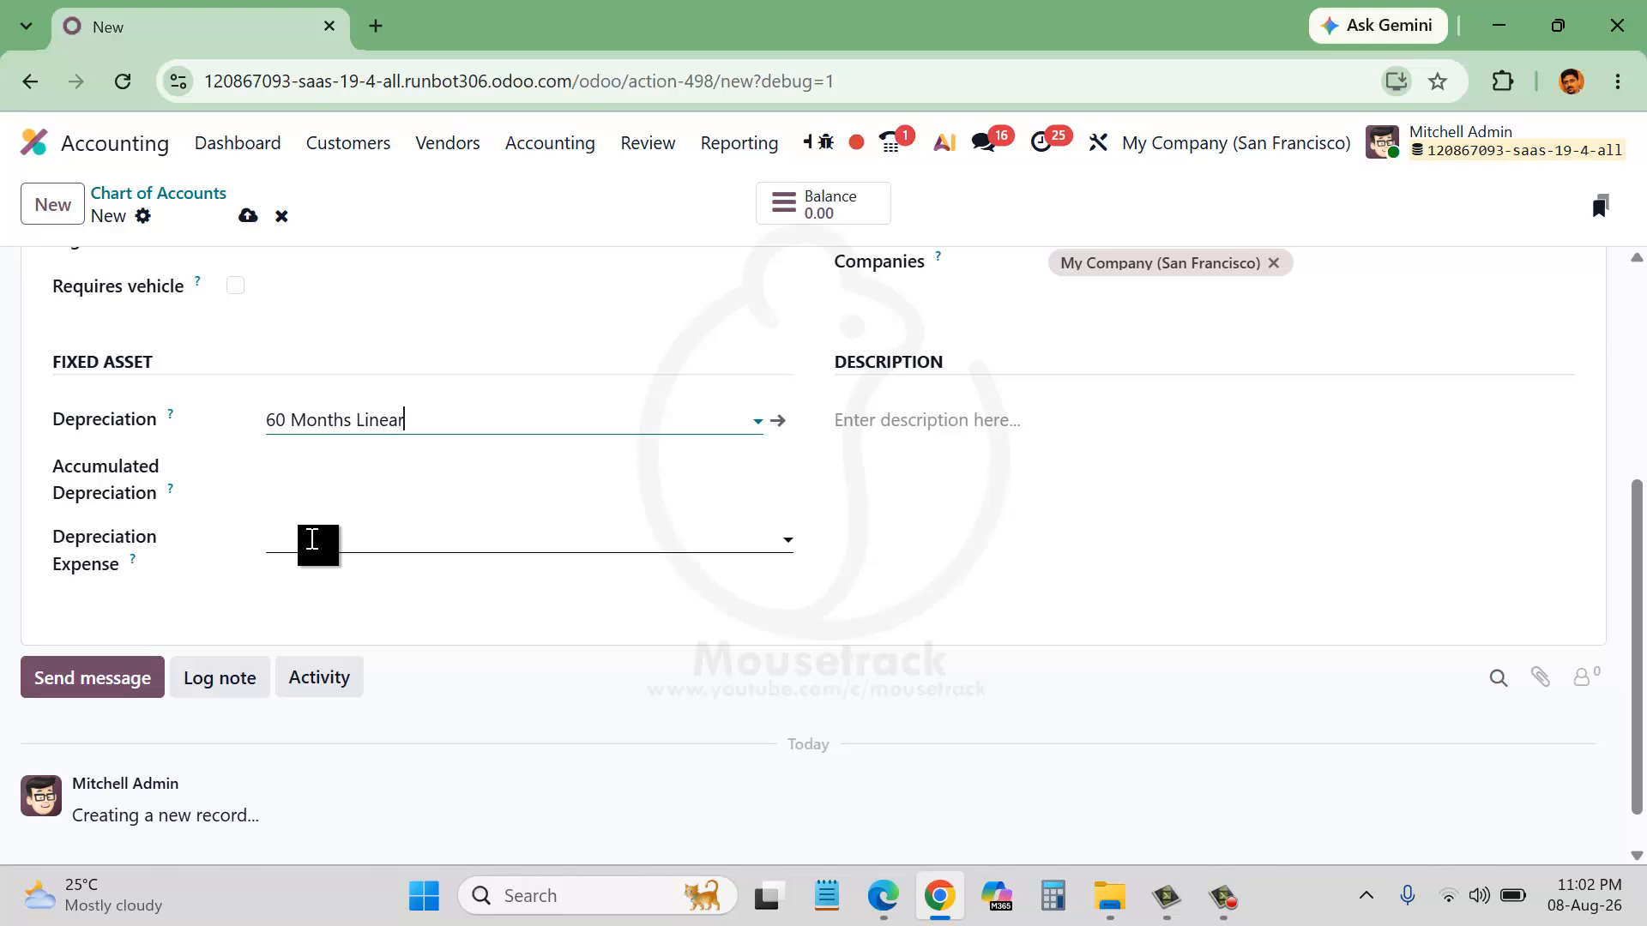
scroll(383, 547, "up", 4)
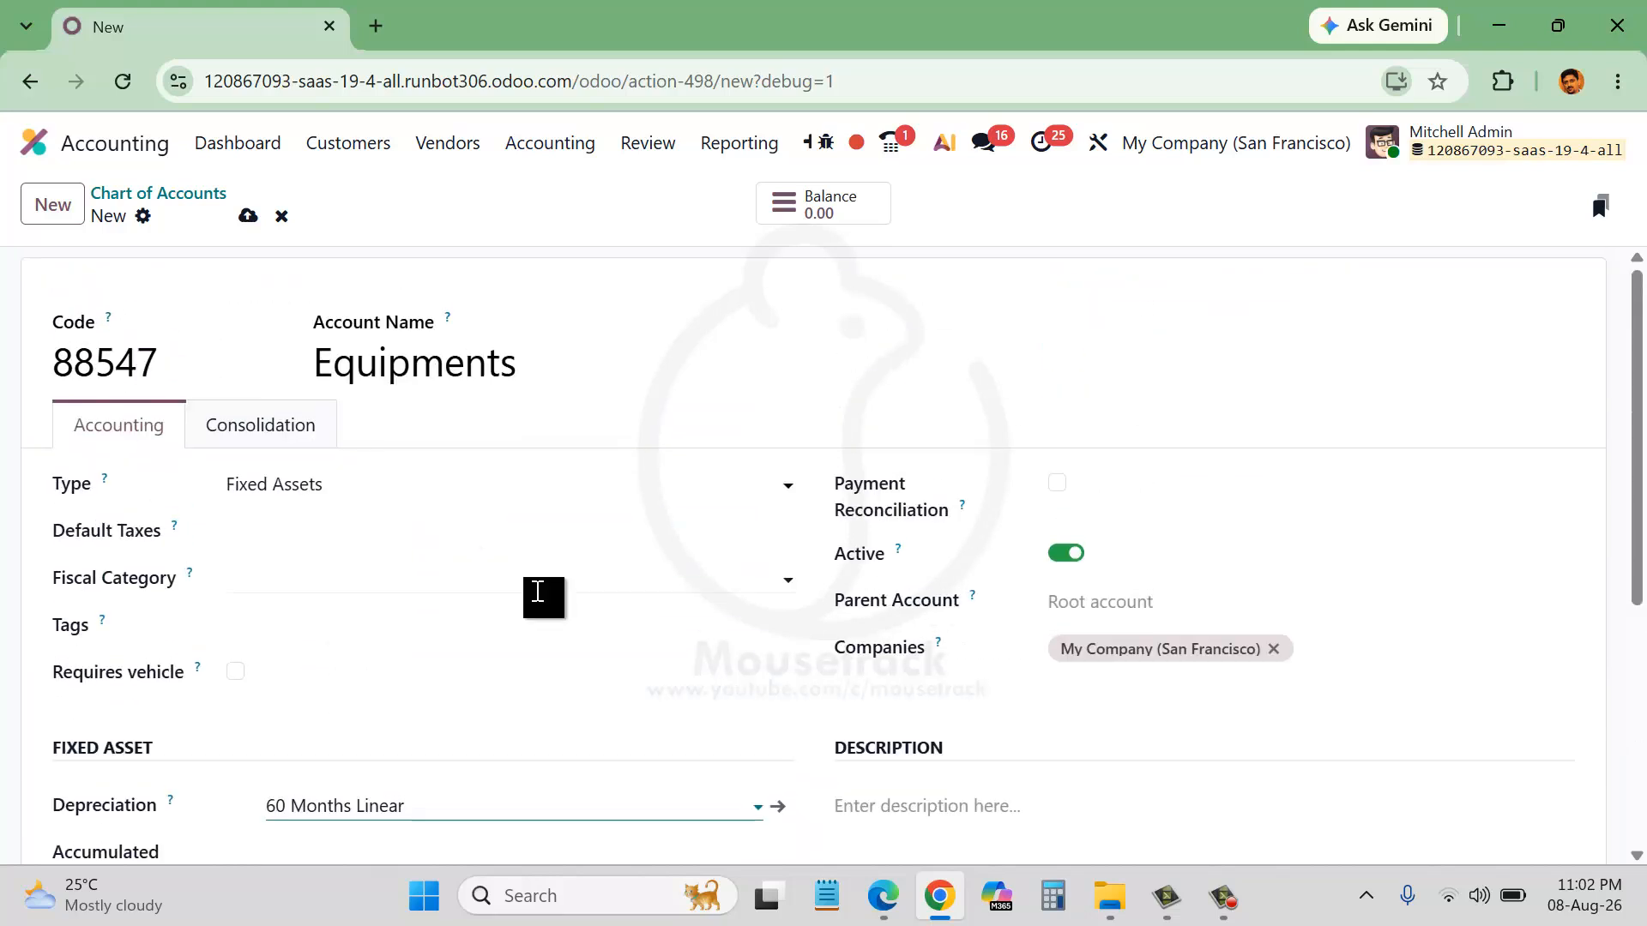
scroll(530, 573, "down", 4)
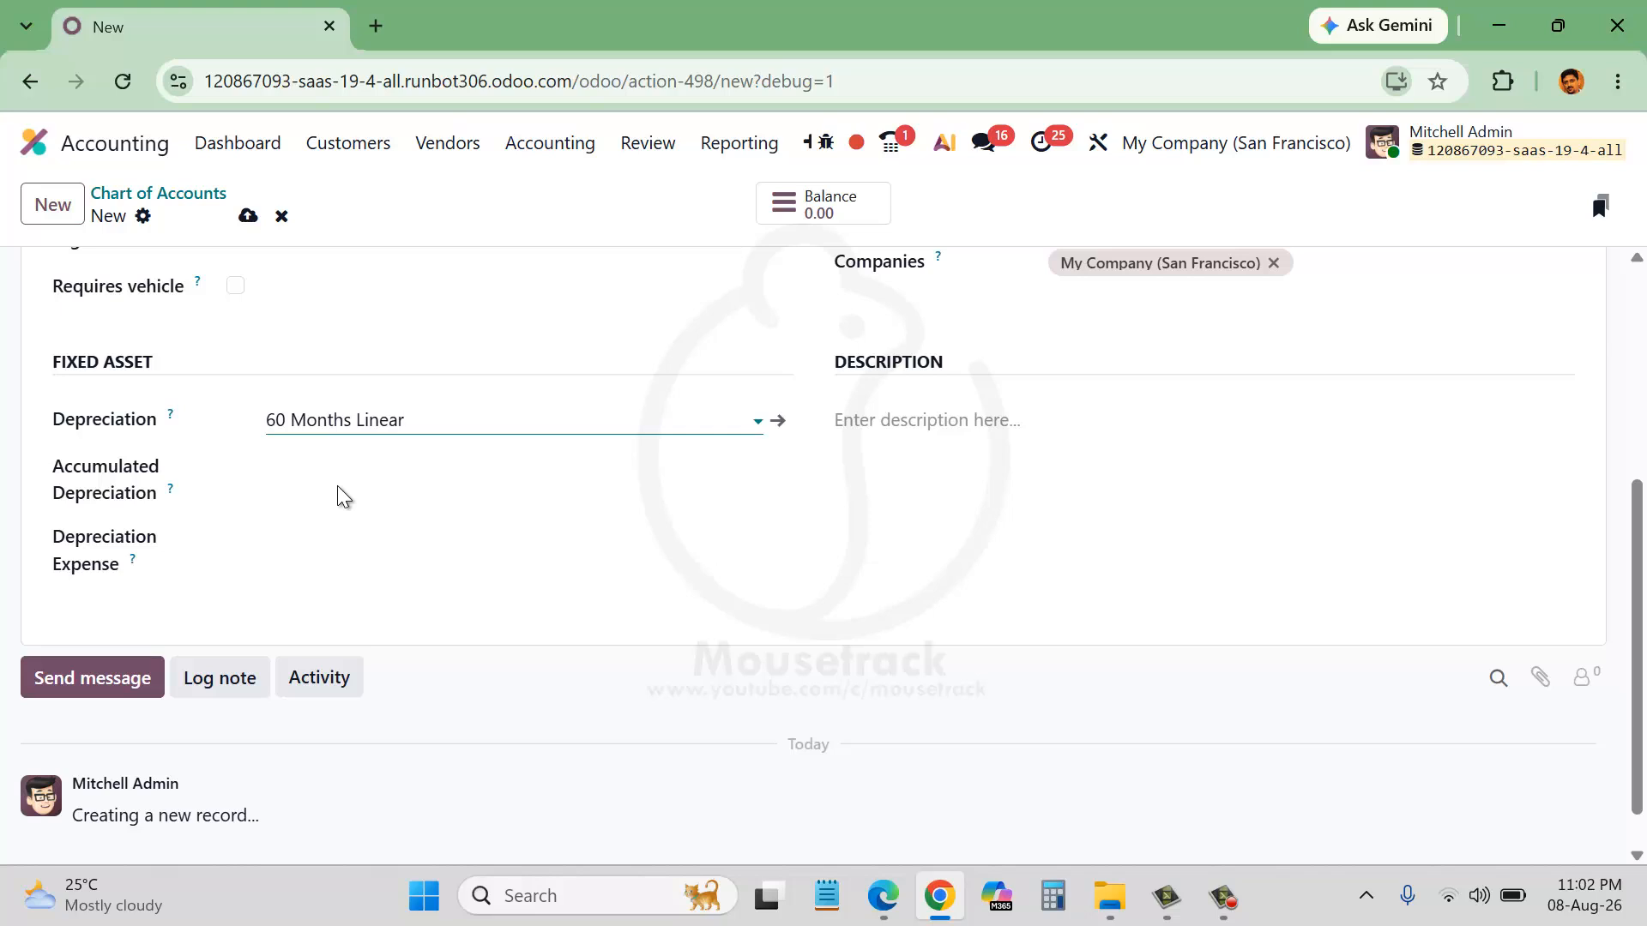
scroll(343, 497, "up", 5)
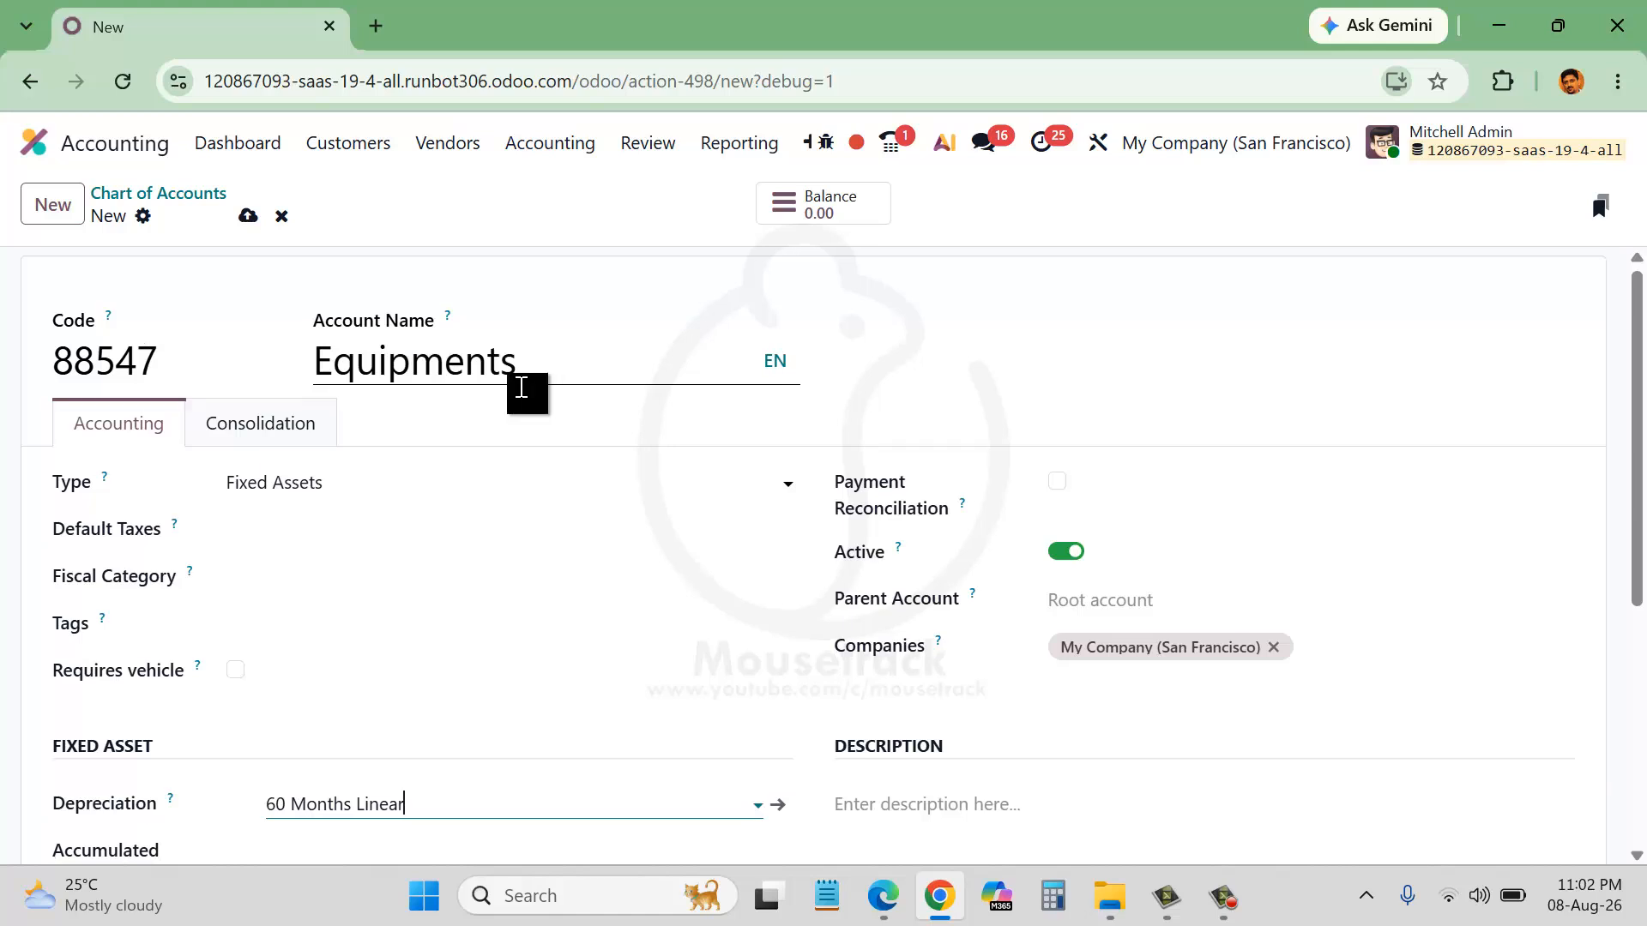
scroll(471, 429, "down", 3)
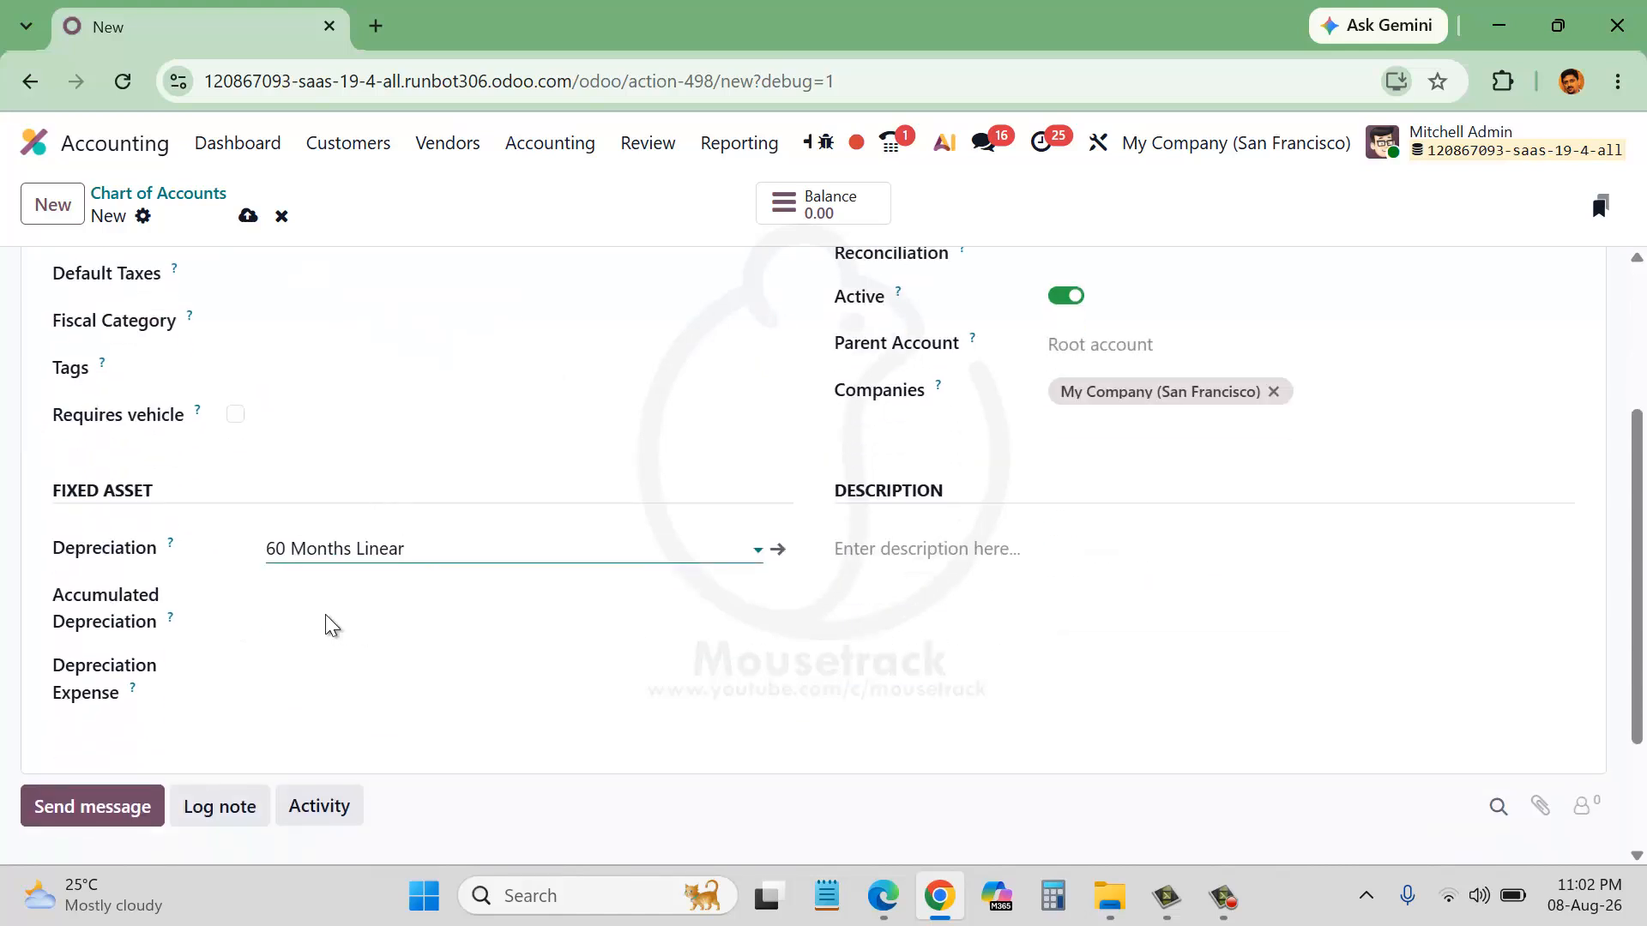
Read the help for the Depreciation Expense field and set that account to 620000 Bank Fees
left_click(333, 668)
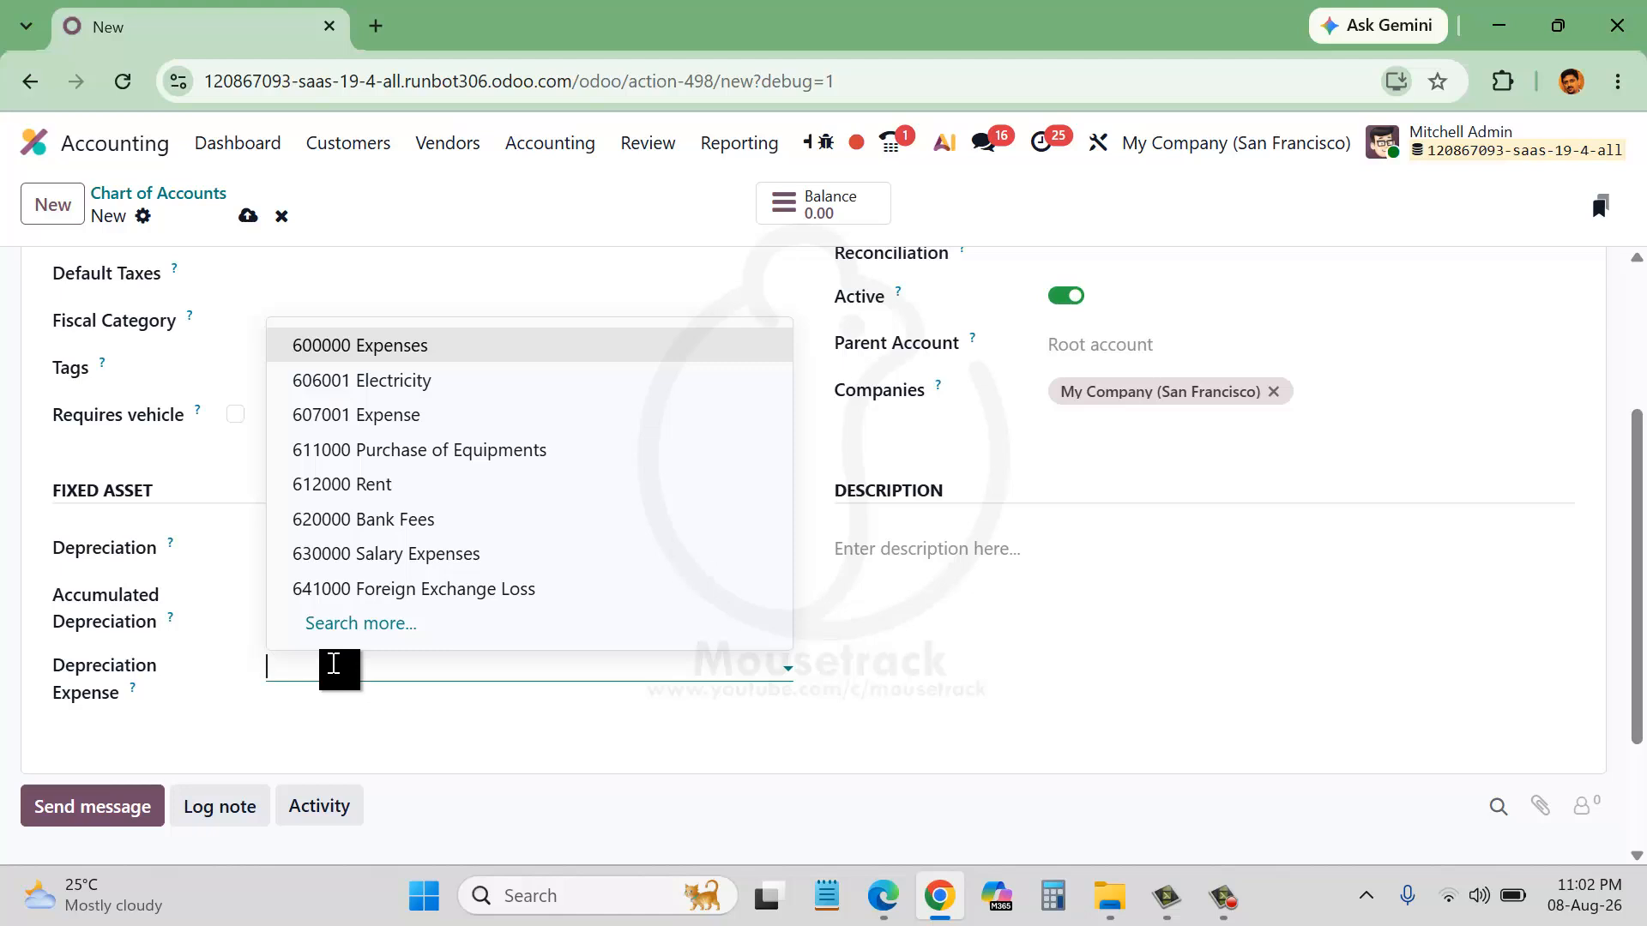
left_click(125, 768)
mouse_move(146, 687)
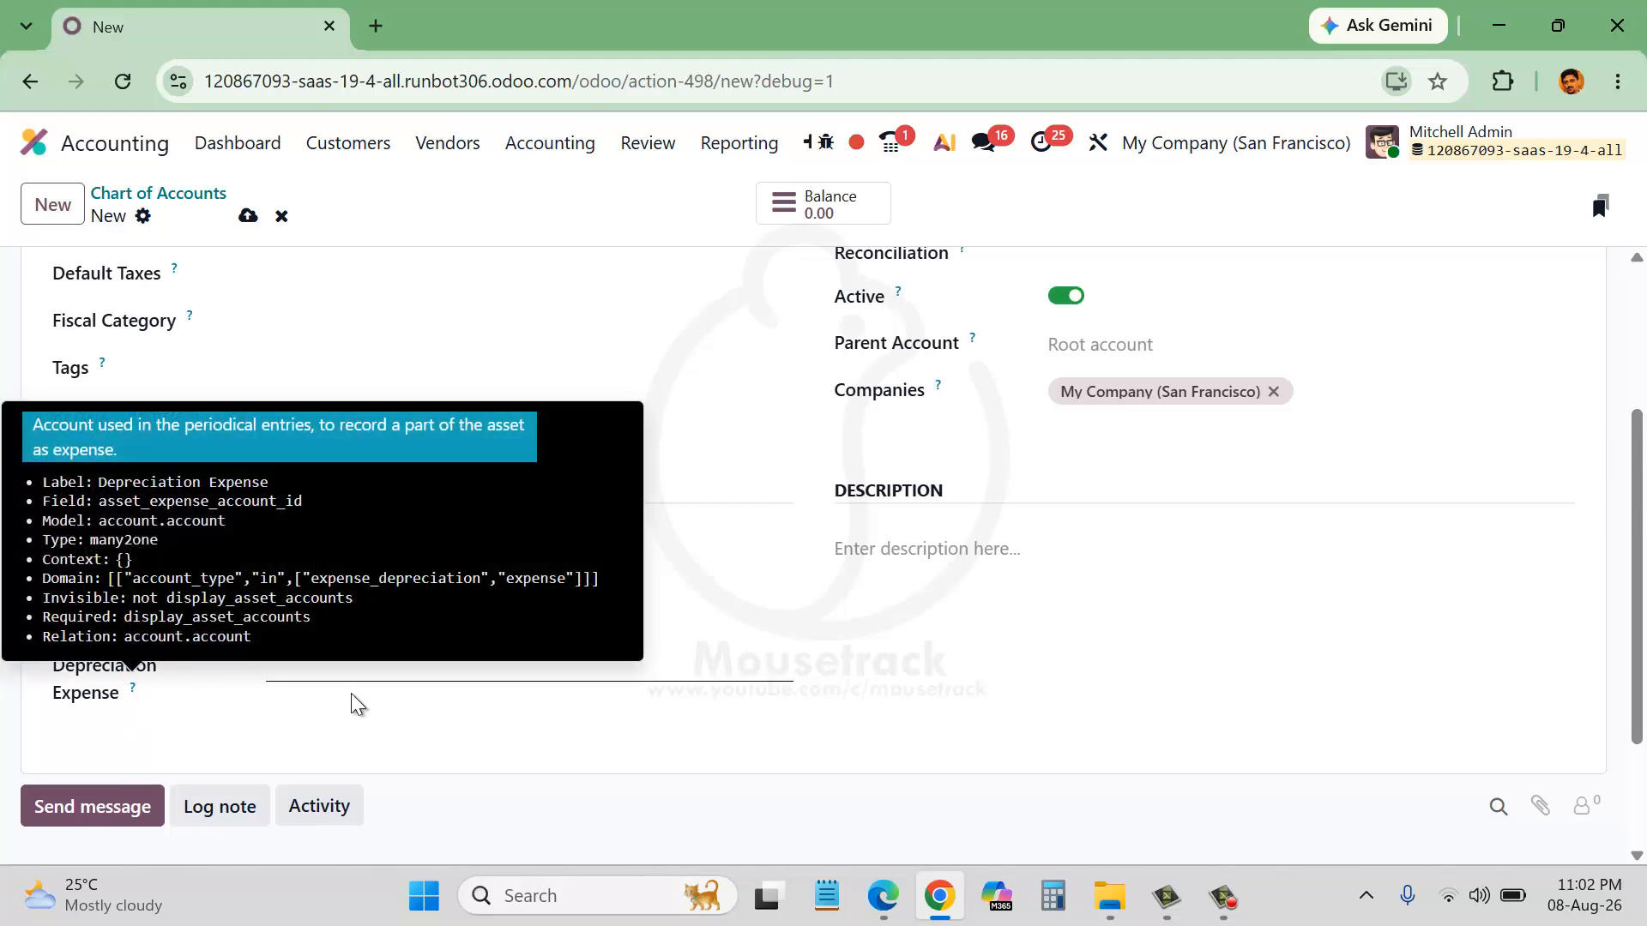
left_click(337, 674)
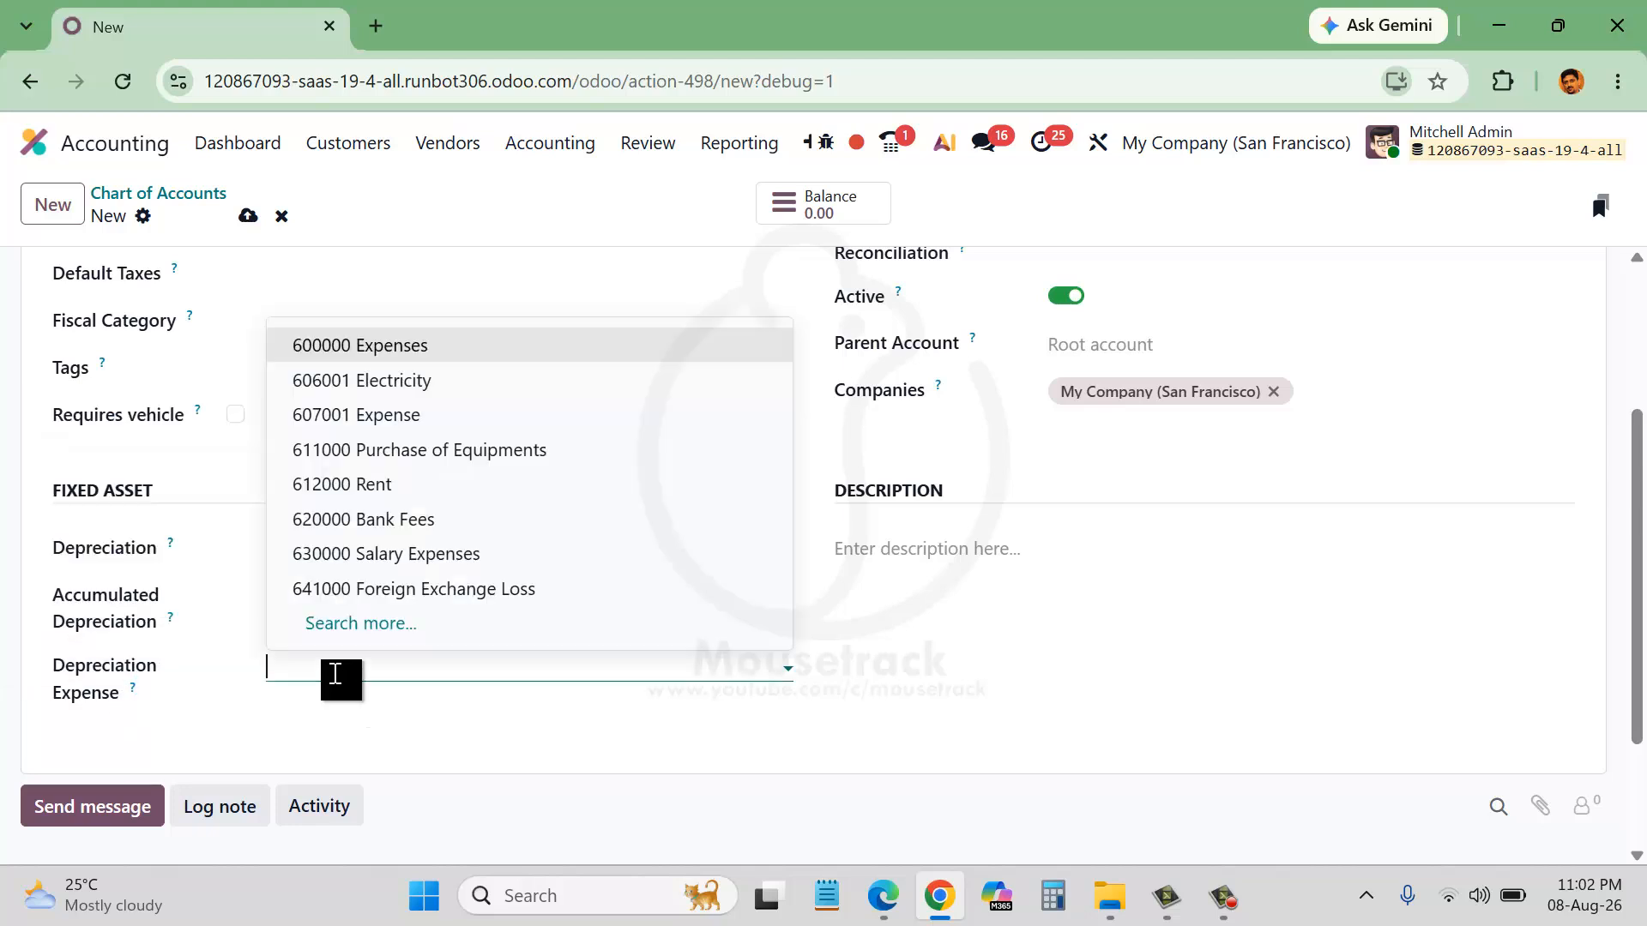
left_click(444, 525)
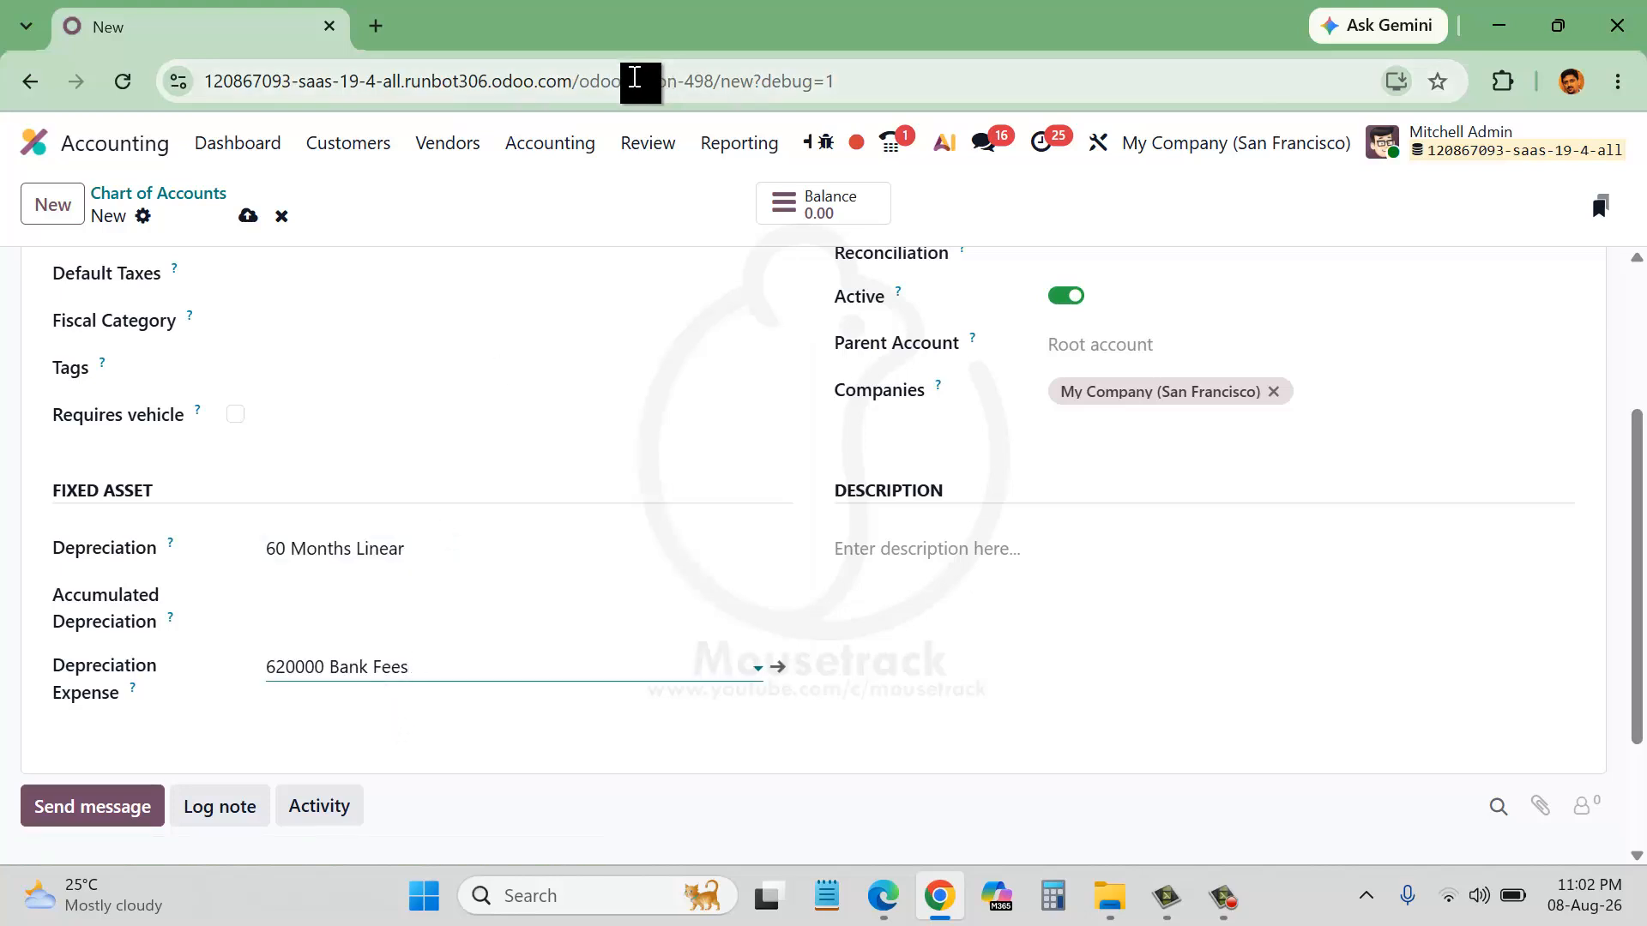
Check which accounts are available for Accumulated Depreciation, and discard the unsaved Equipments account
left_click(811, 148)
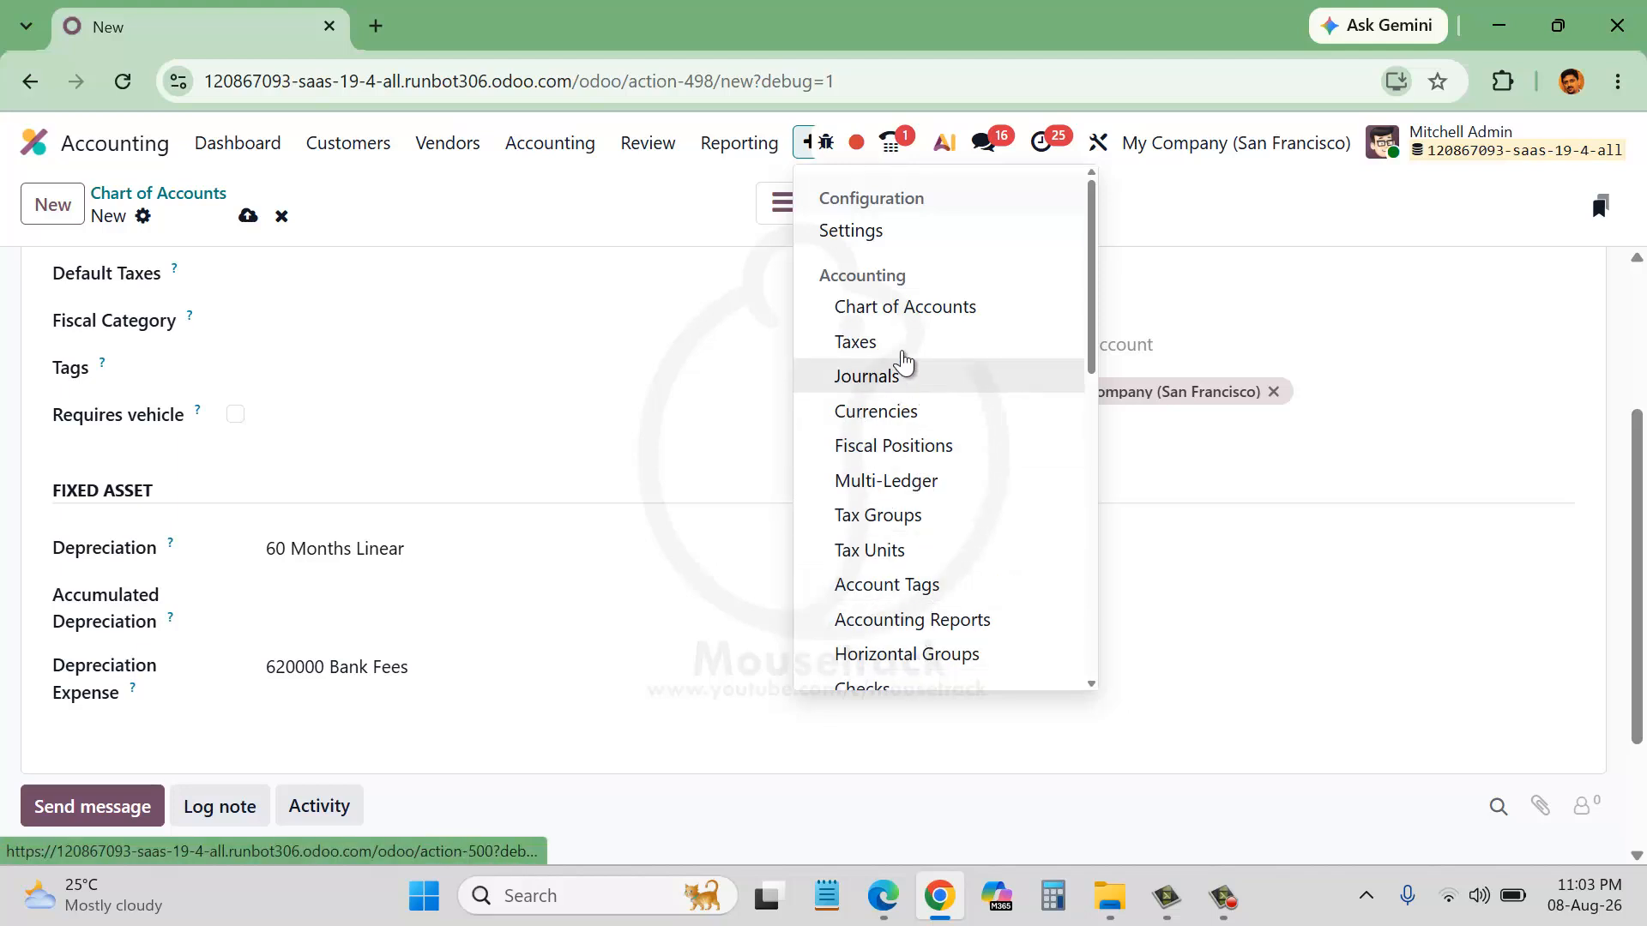
left_click(913, 317)
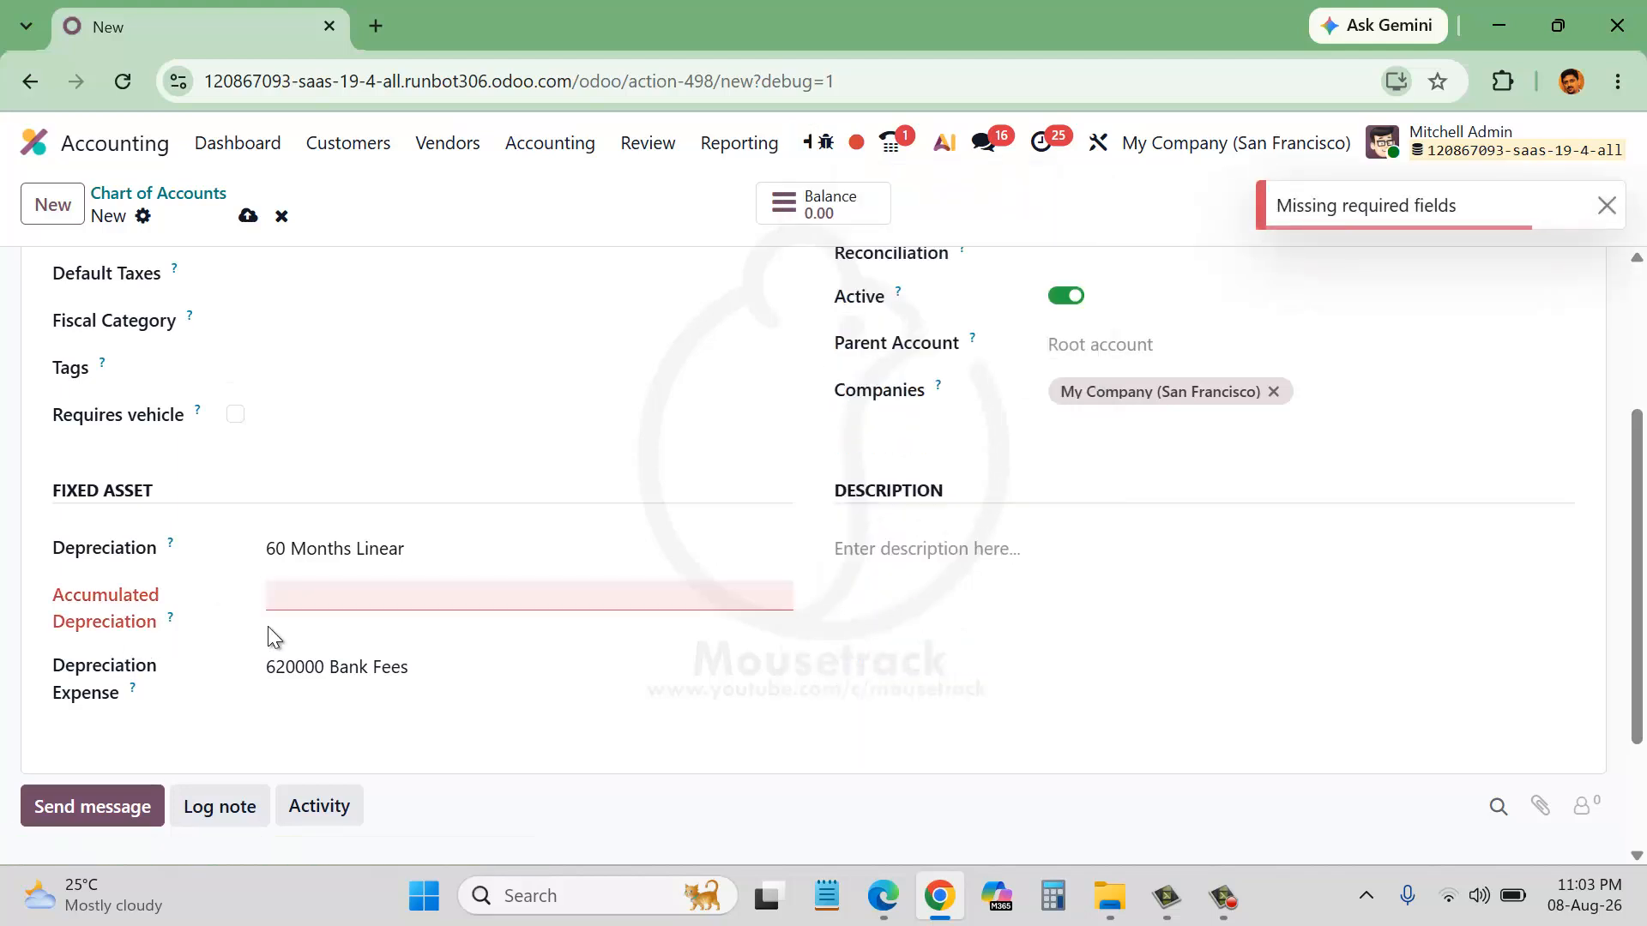
left_click(351, 593)
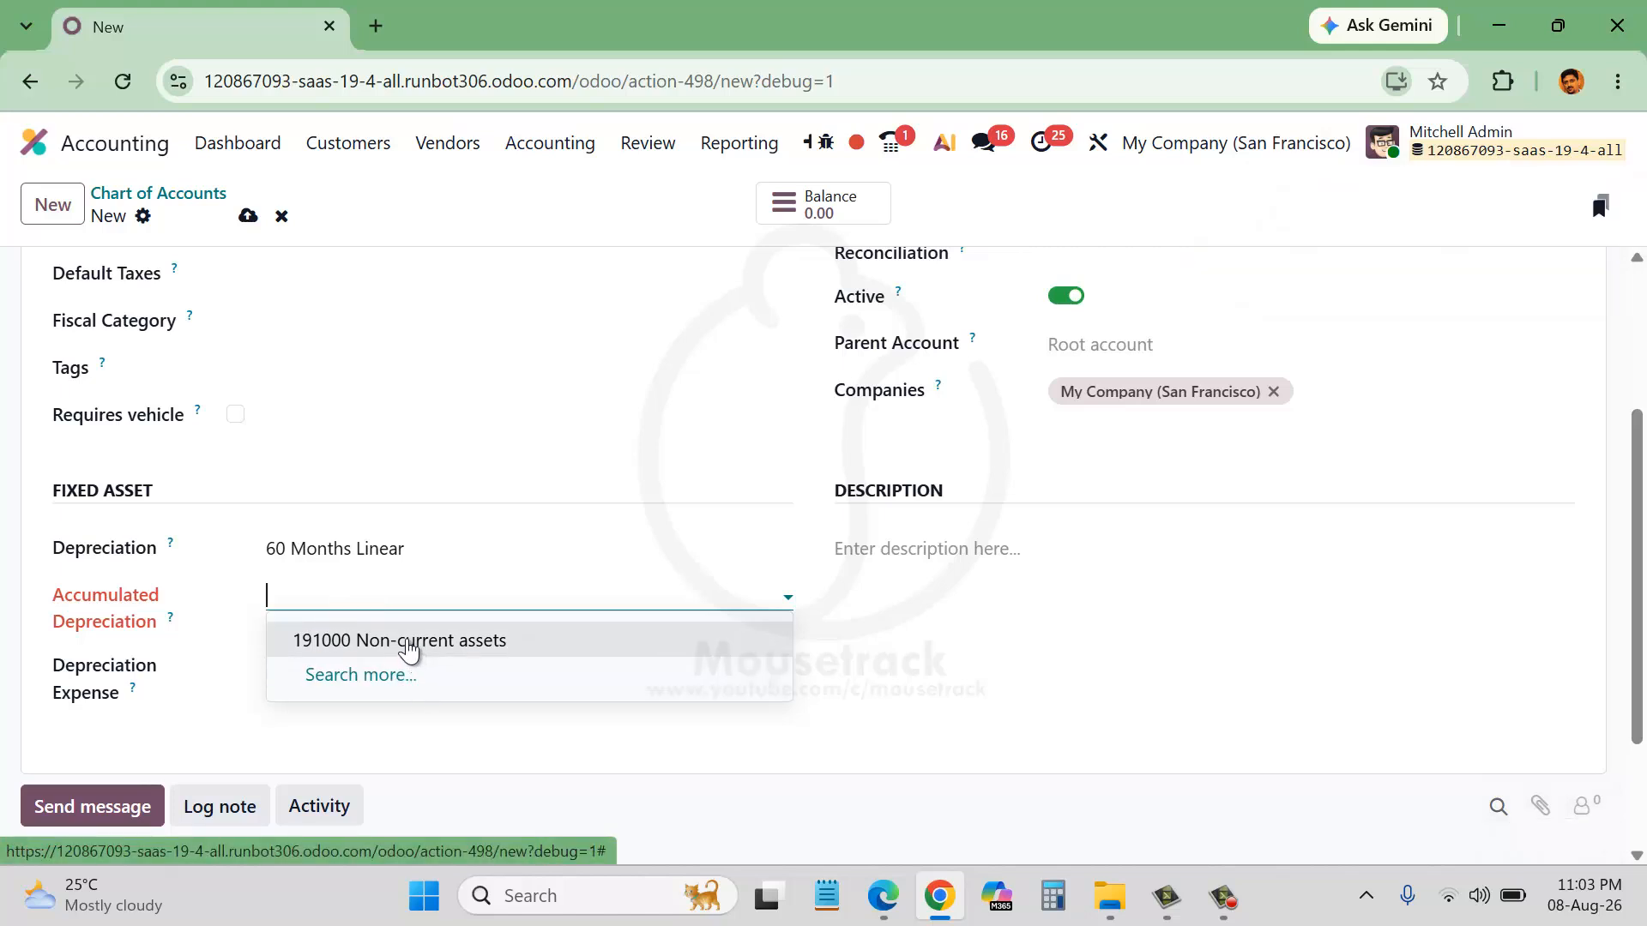
left_click(968, 670)
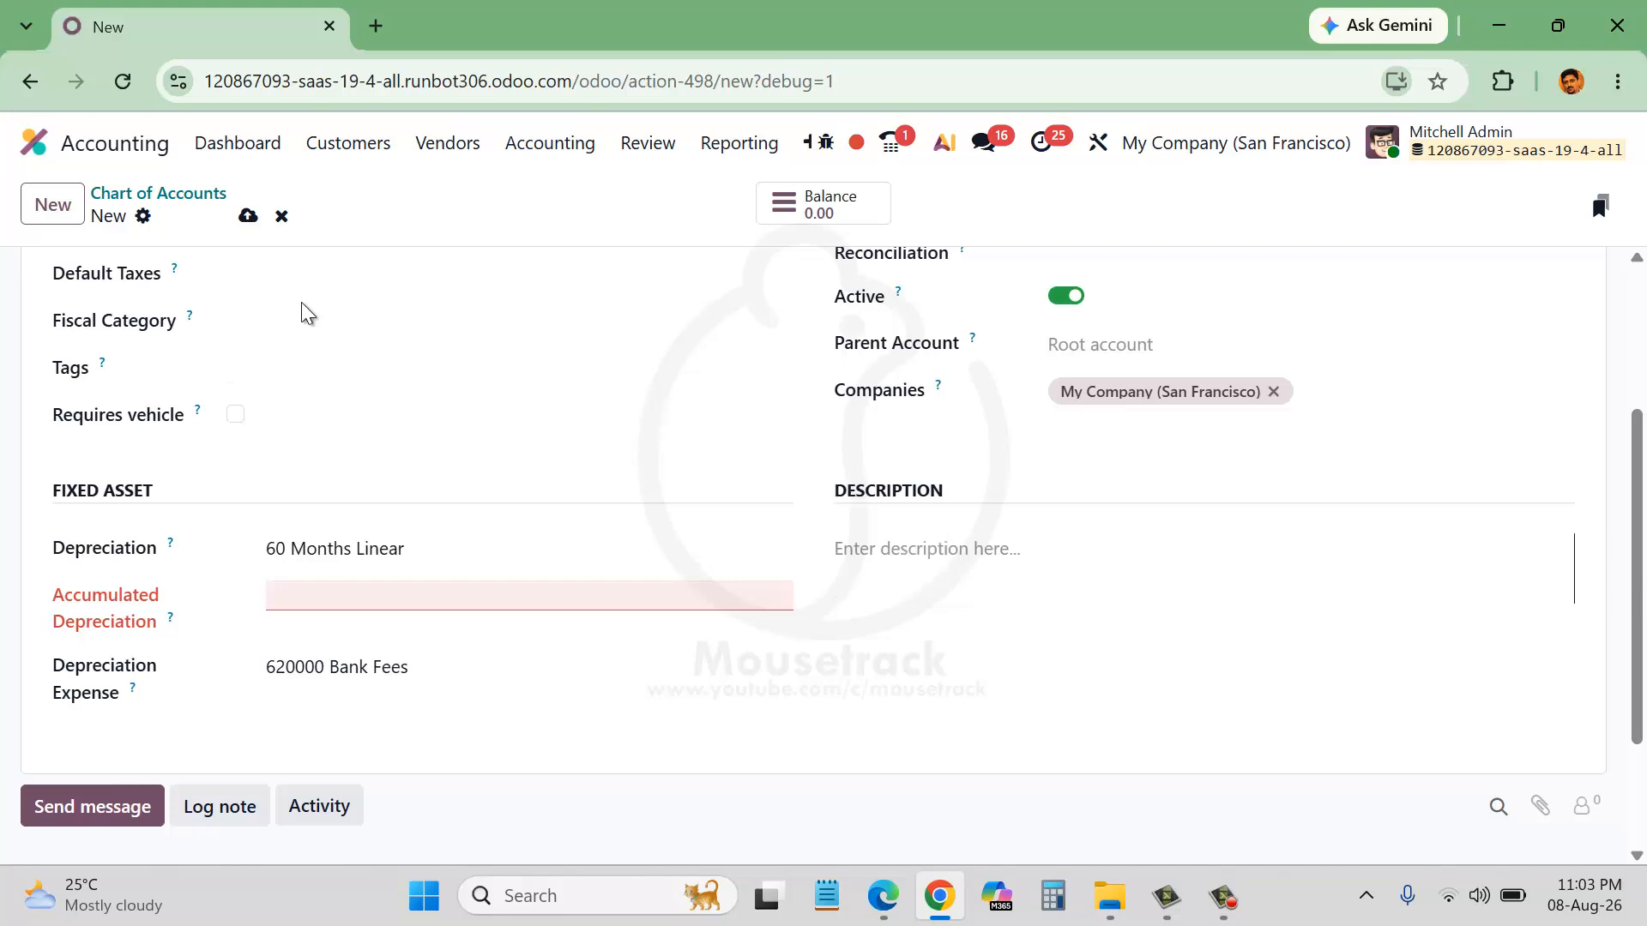
left_click(281, 216)
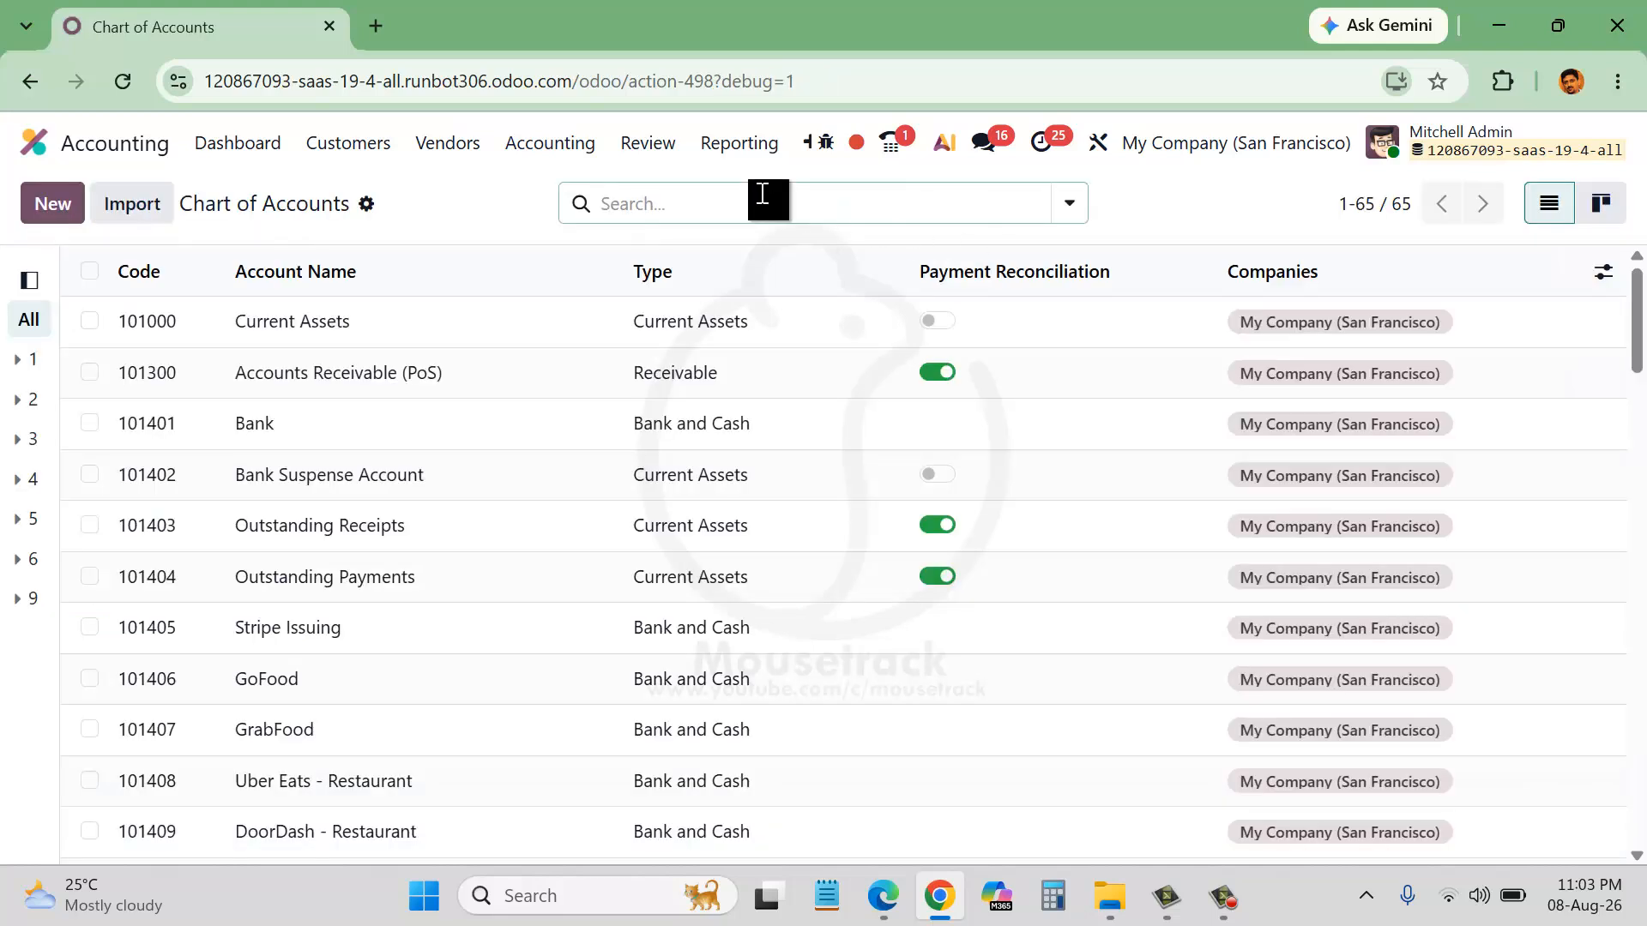
Examine the available accounting reports and the asset-related accounting functions
left_click(730, 154)
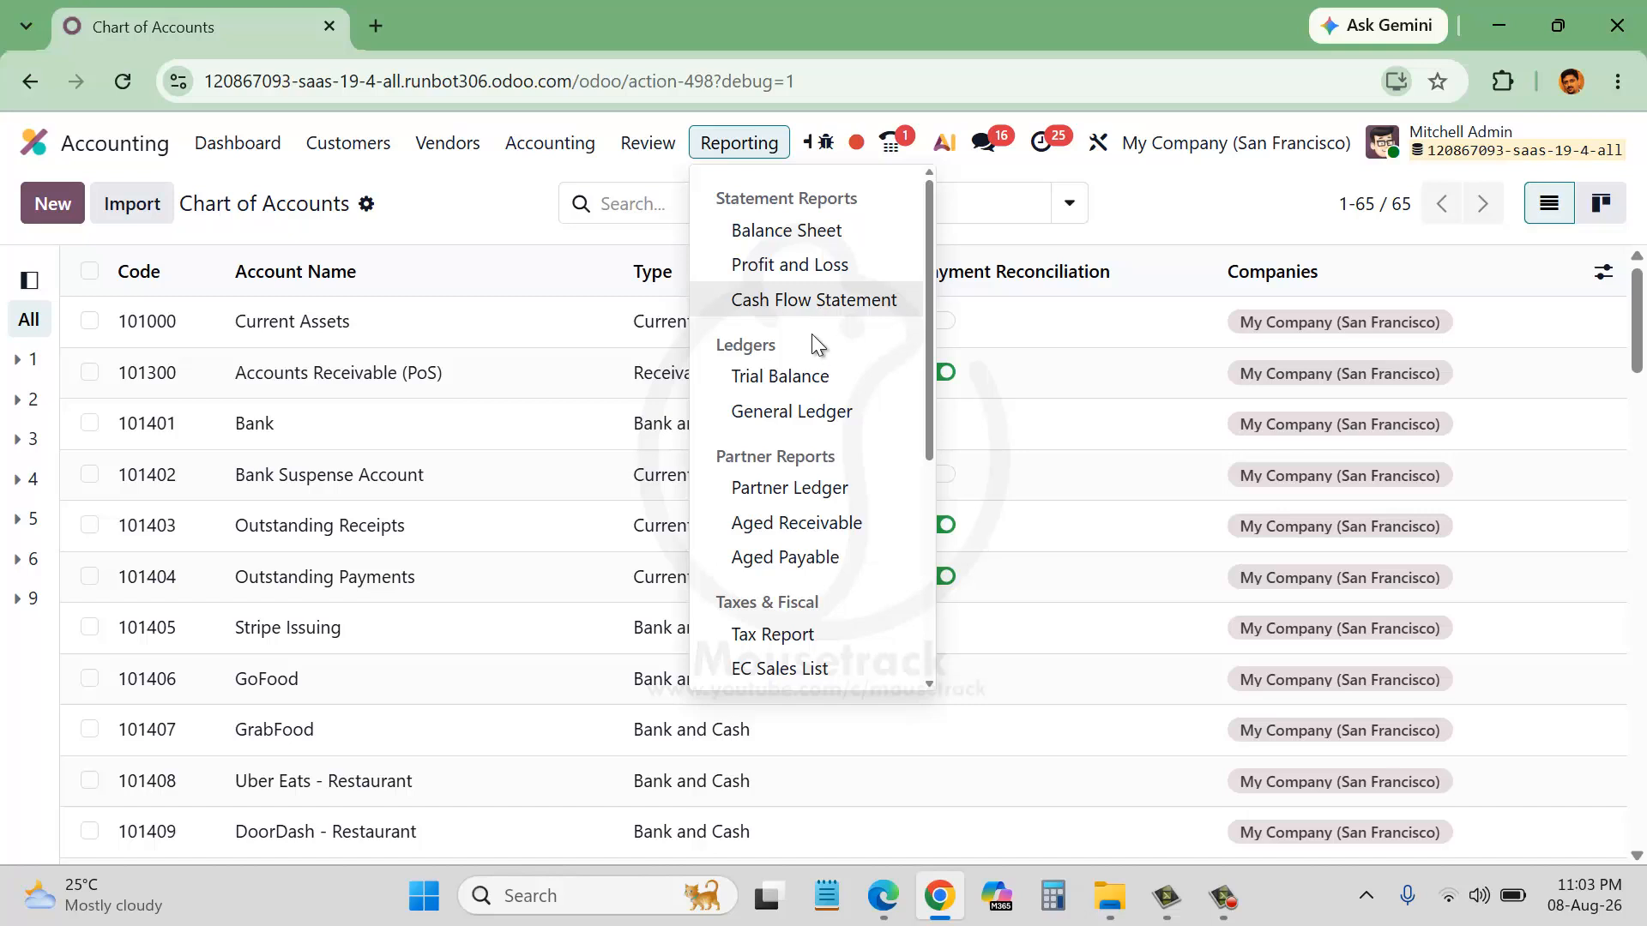
scroll(764, 346, "down", 3)
scroll(772, 334, "up", 1)
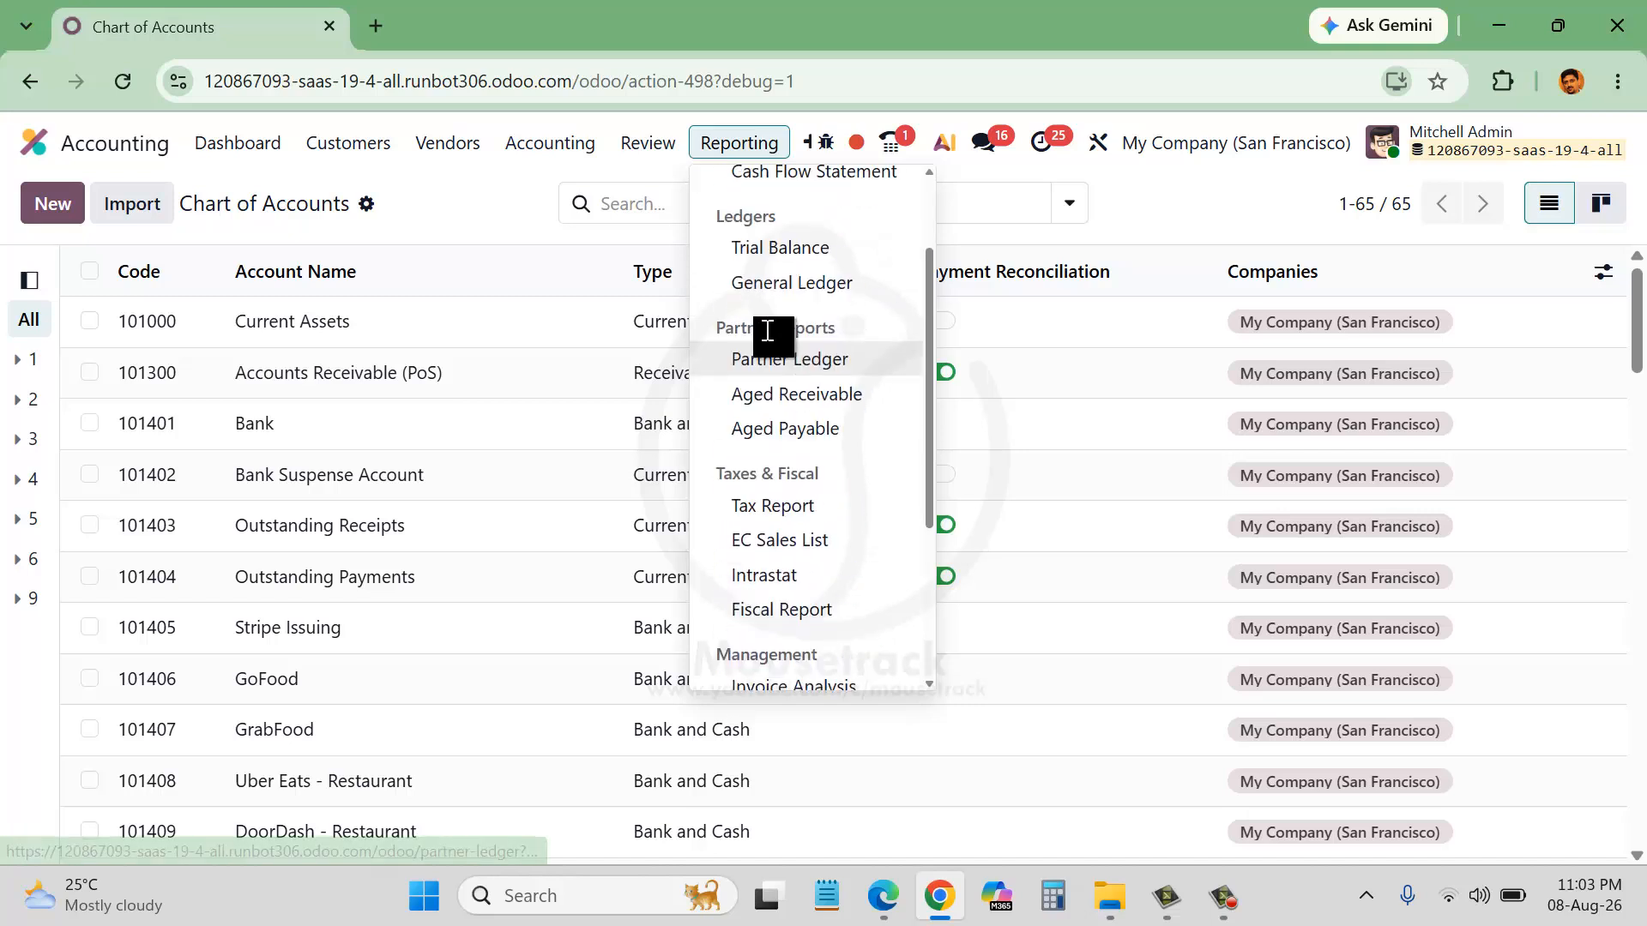
scroll(774, 356, "down", 3)
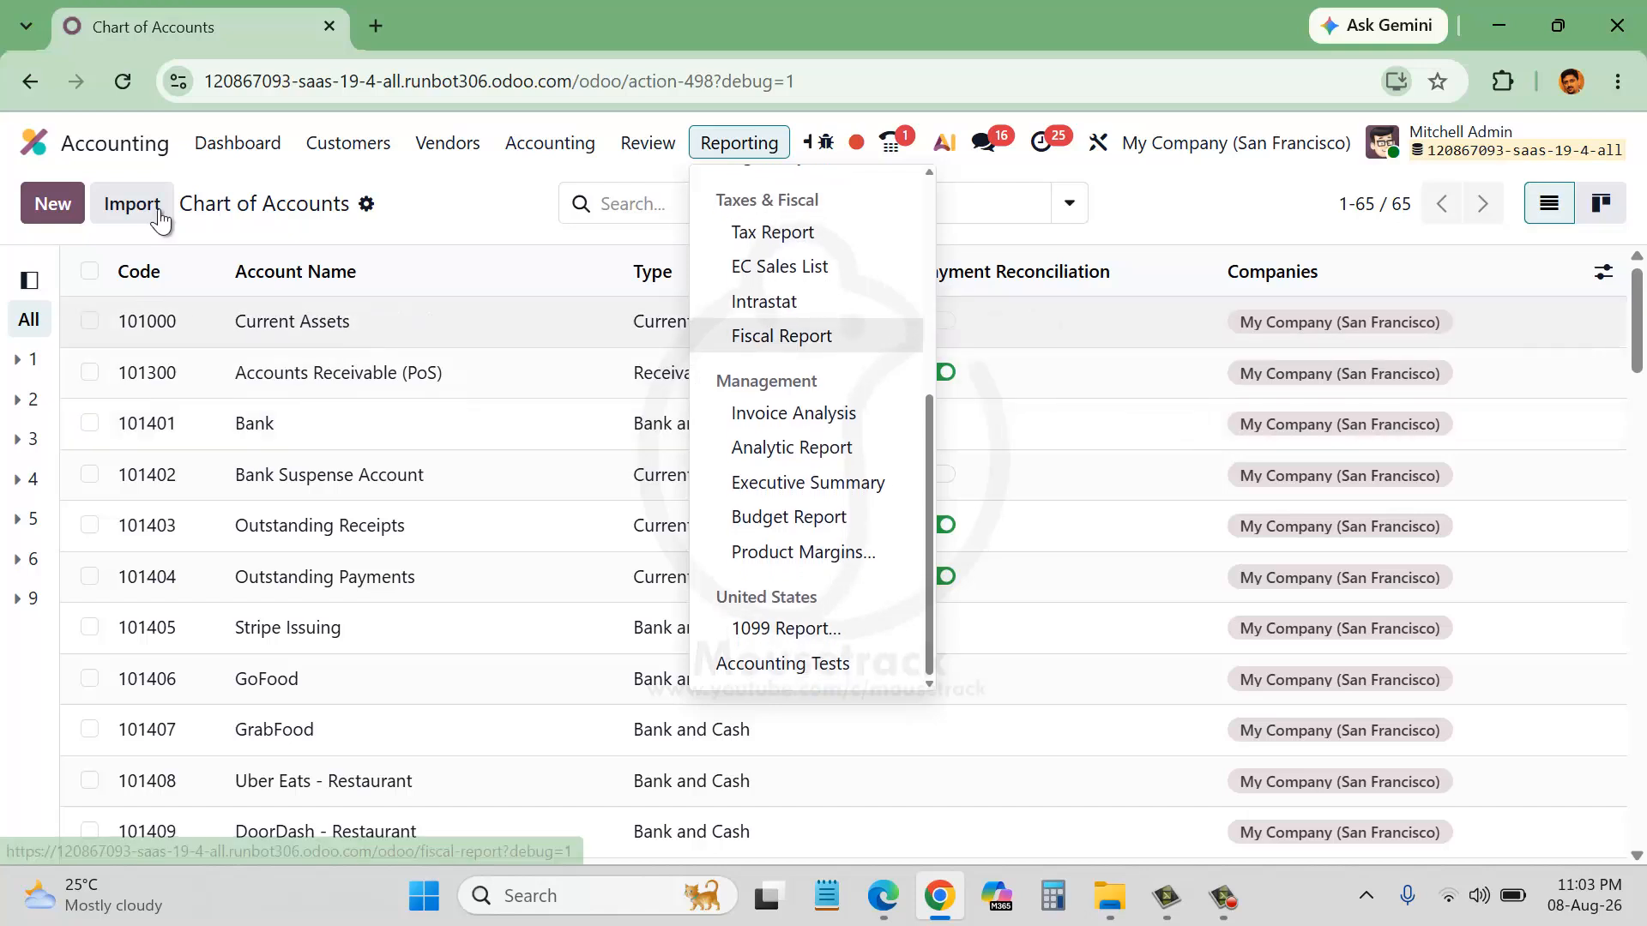
left_click(634, 154)
left_click(1089, 187)
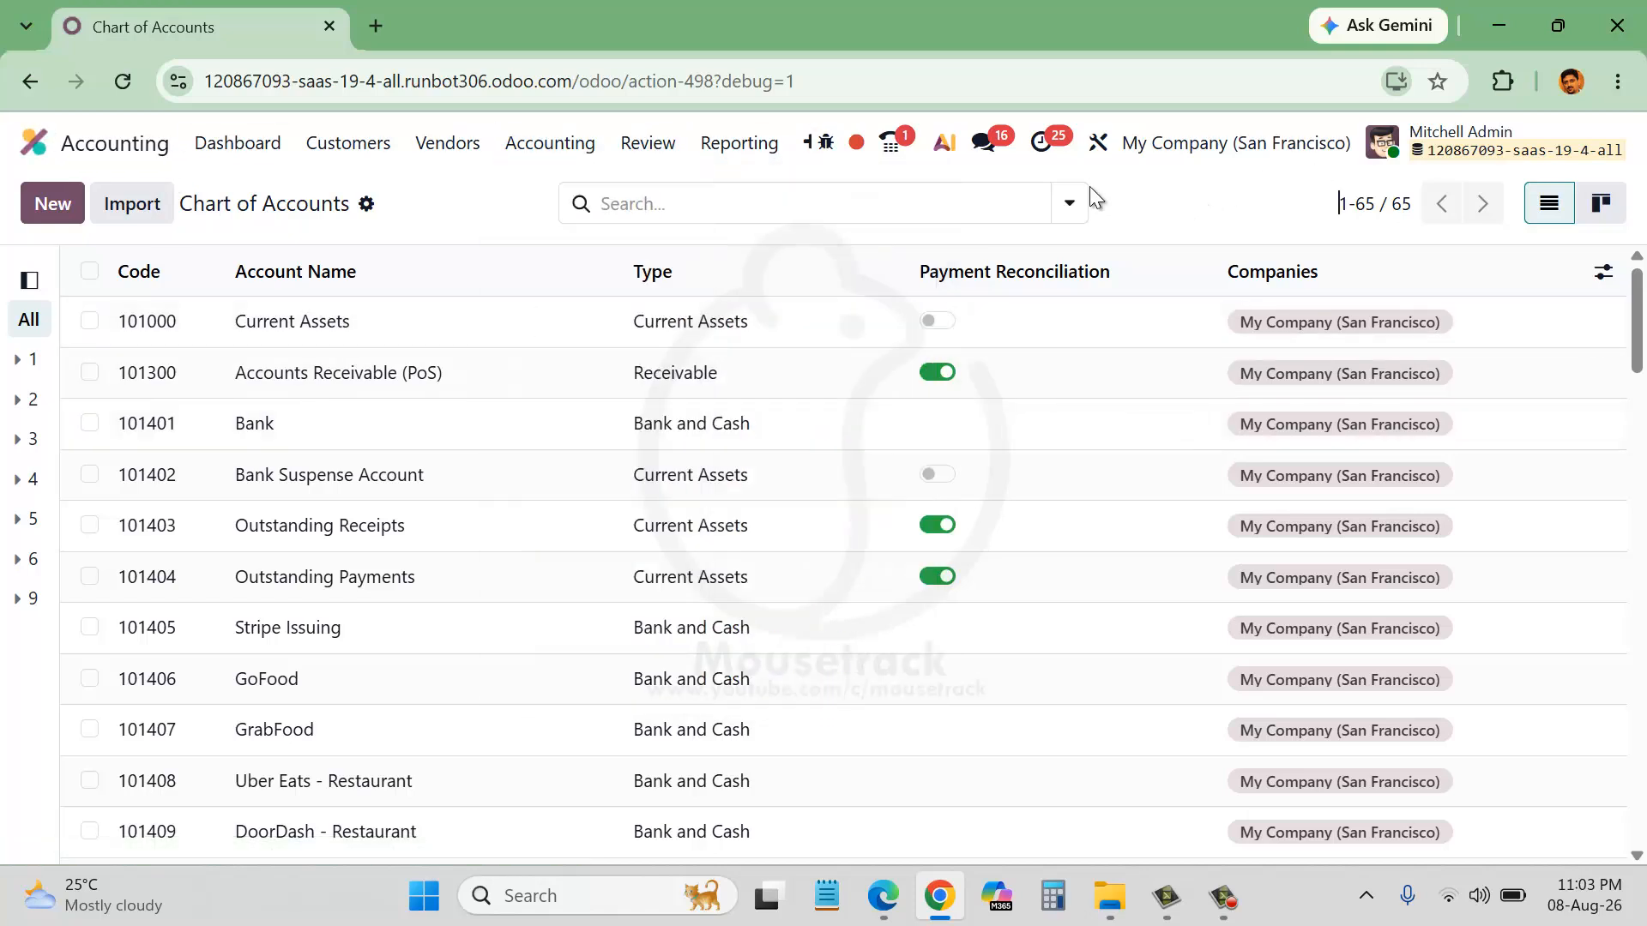
left_click(542, 145)
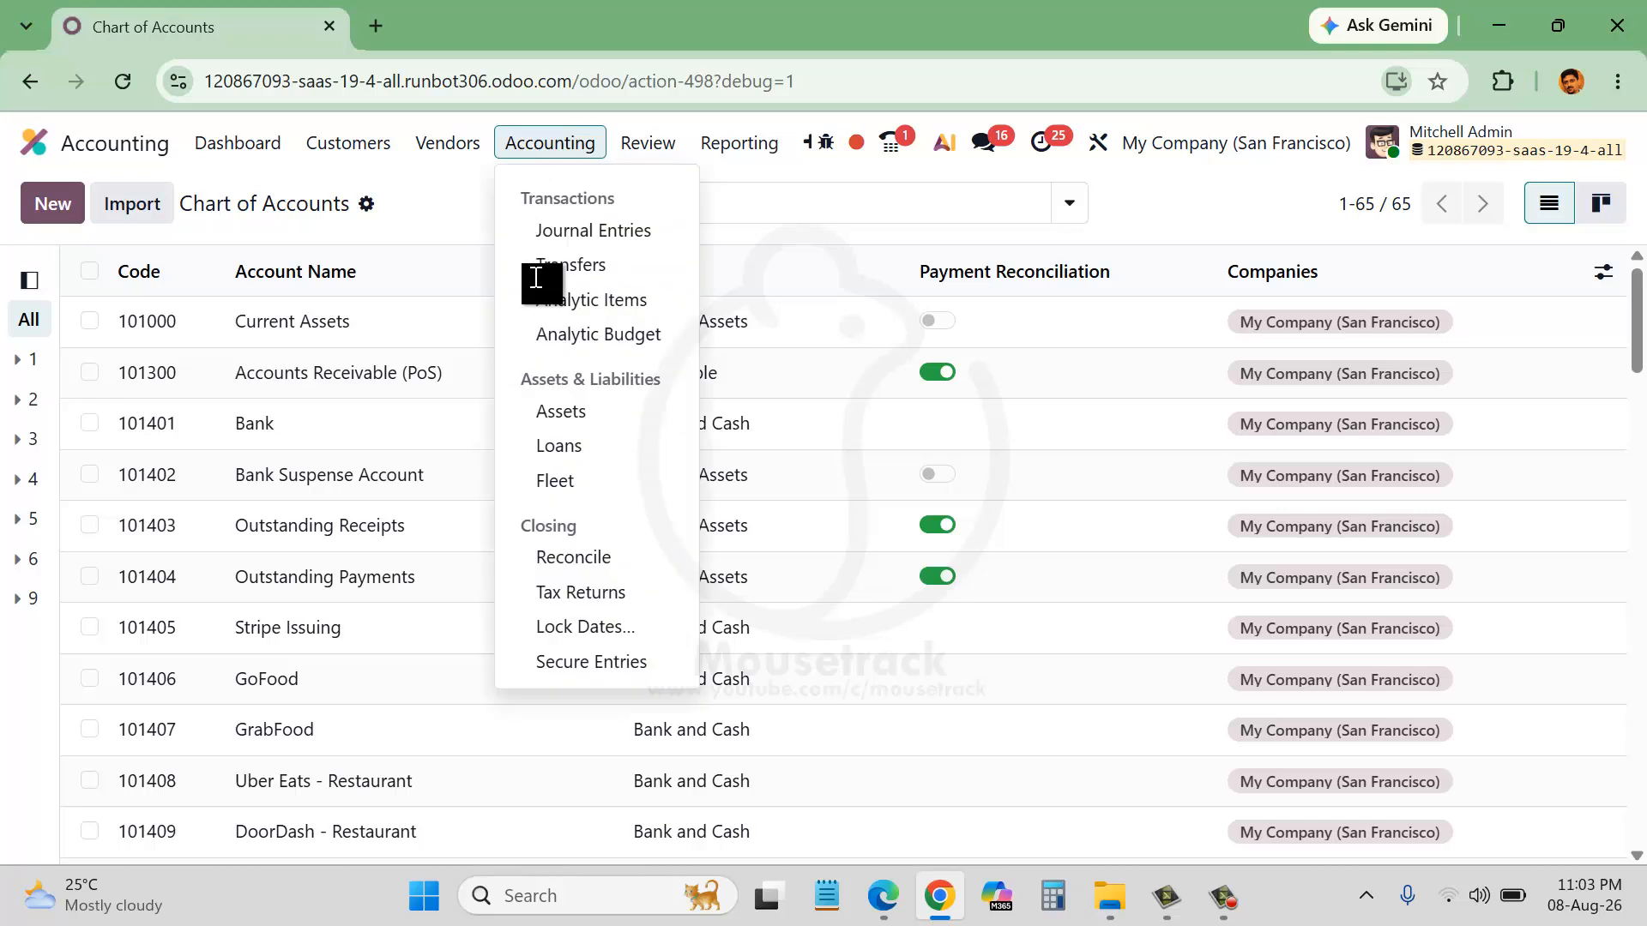
left_click(737, 150)
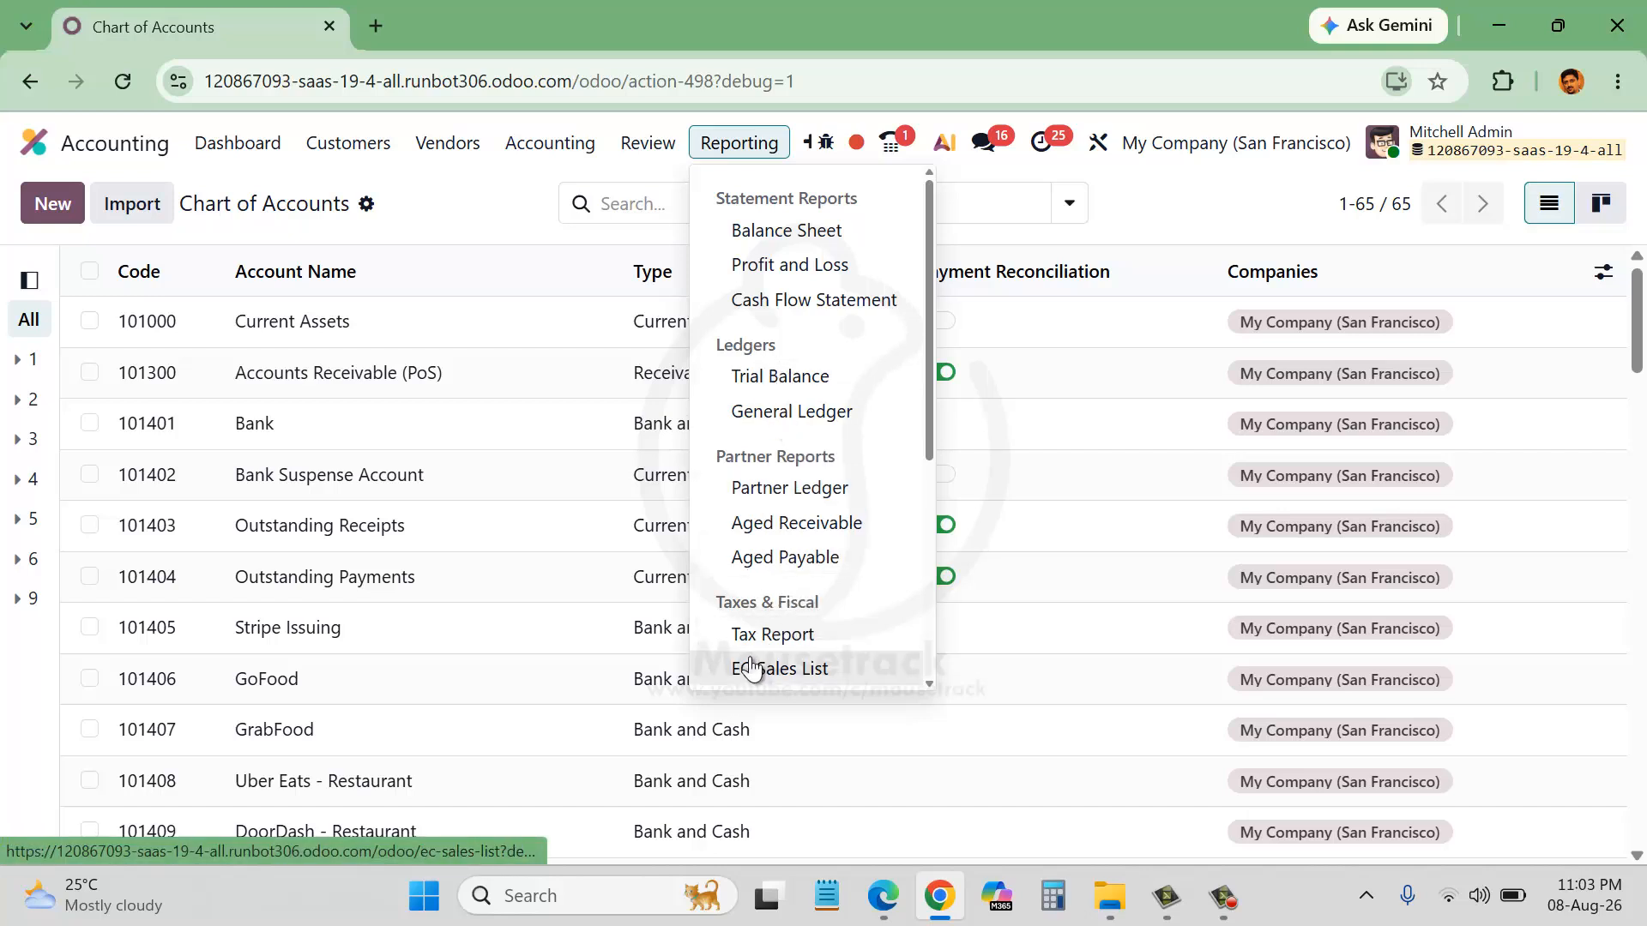
left_click(525, 155)
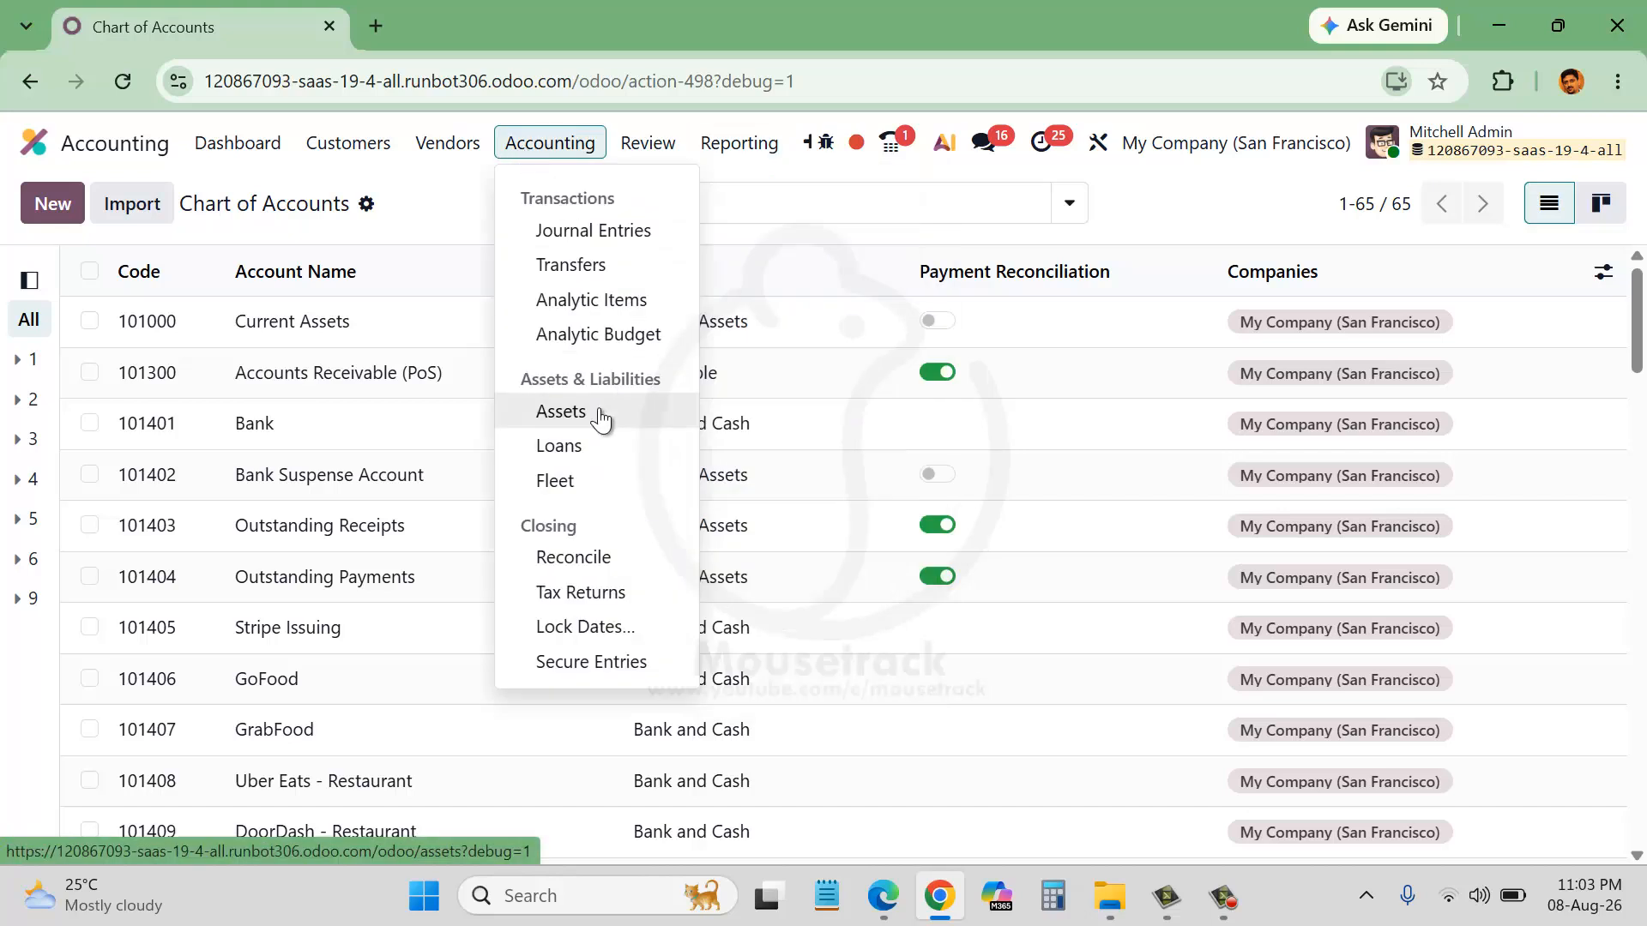
left_click(740, 143)
scroll(746, 515, "down", 3)
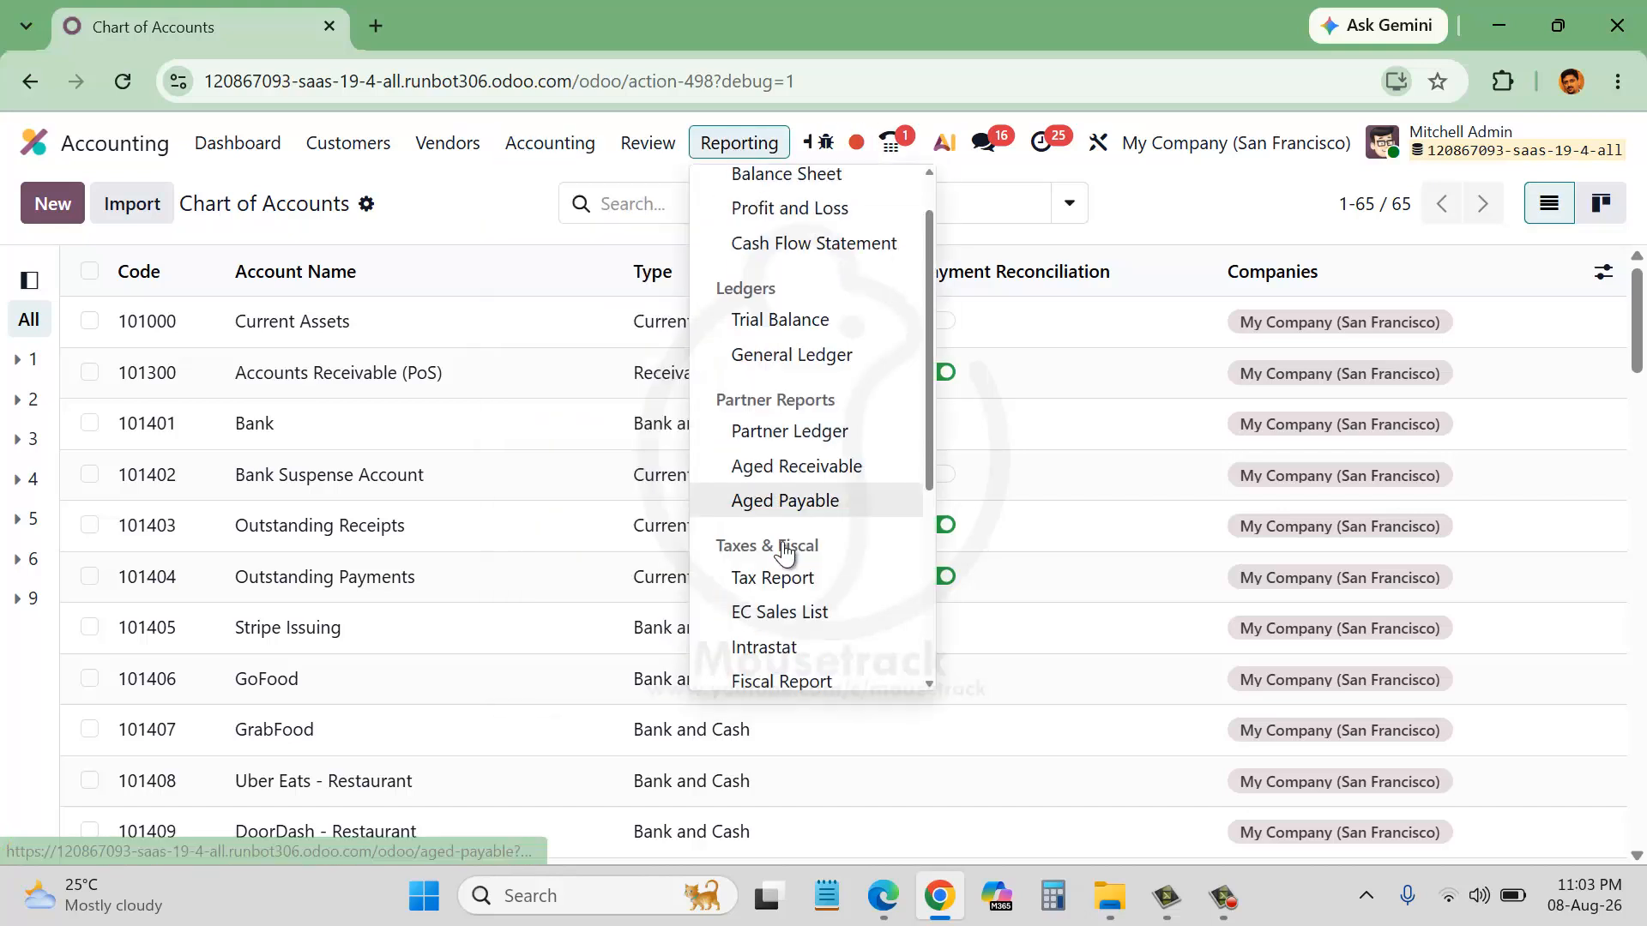
scroll(841, 627, "down", 2)
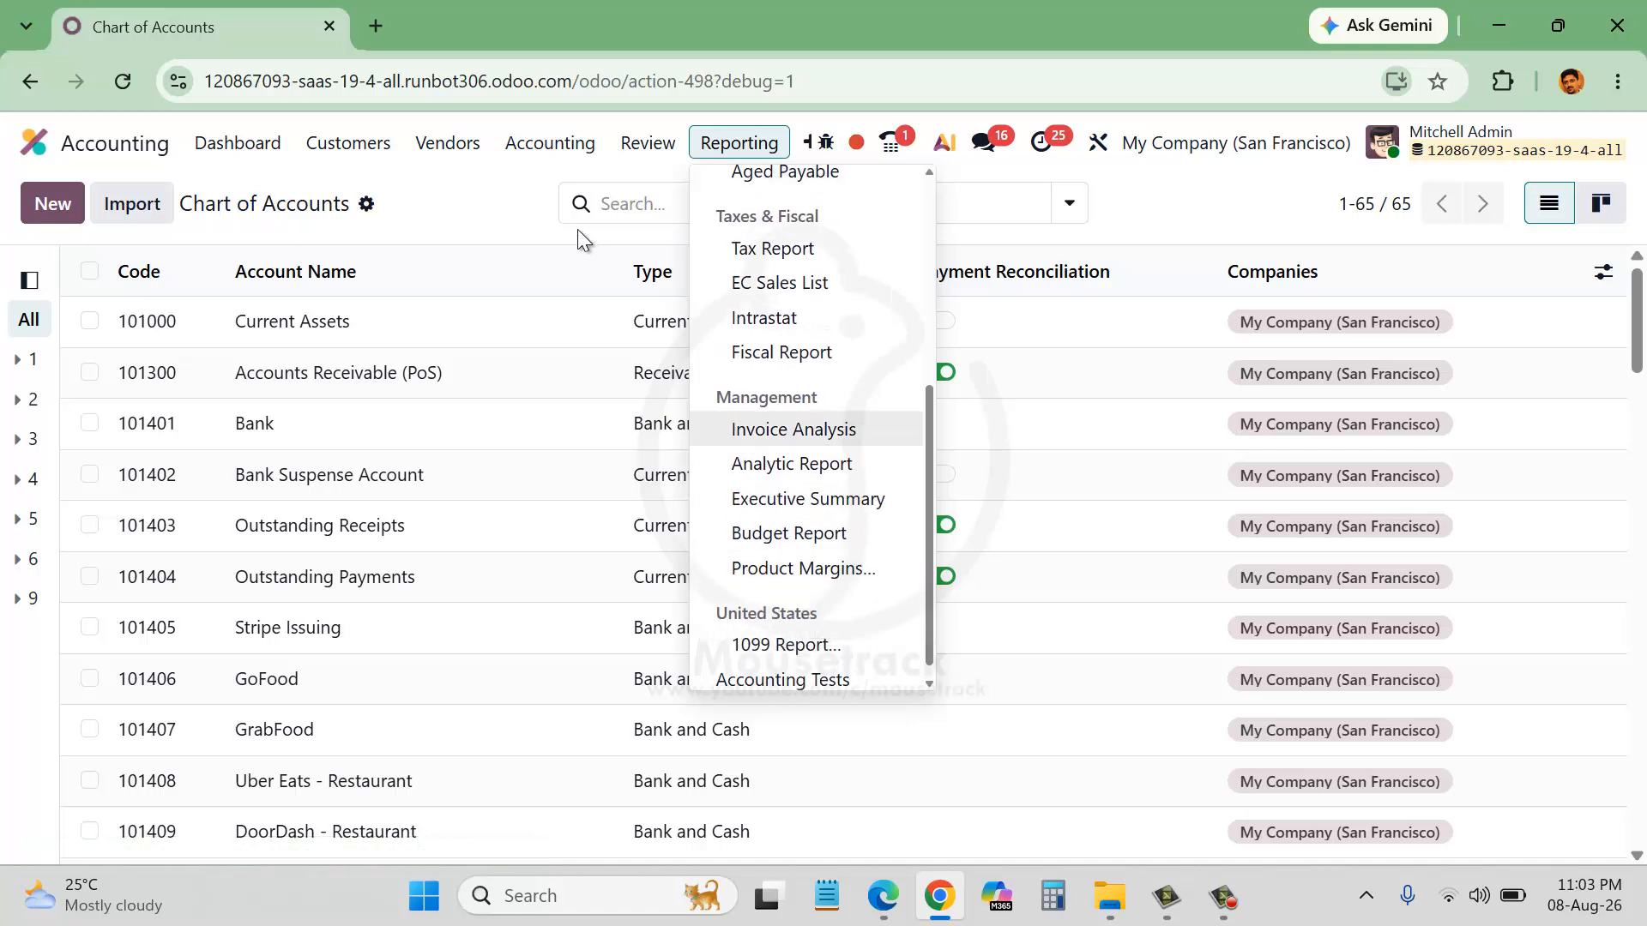
left_click(551, 147)
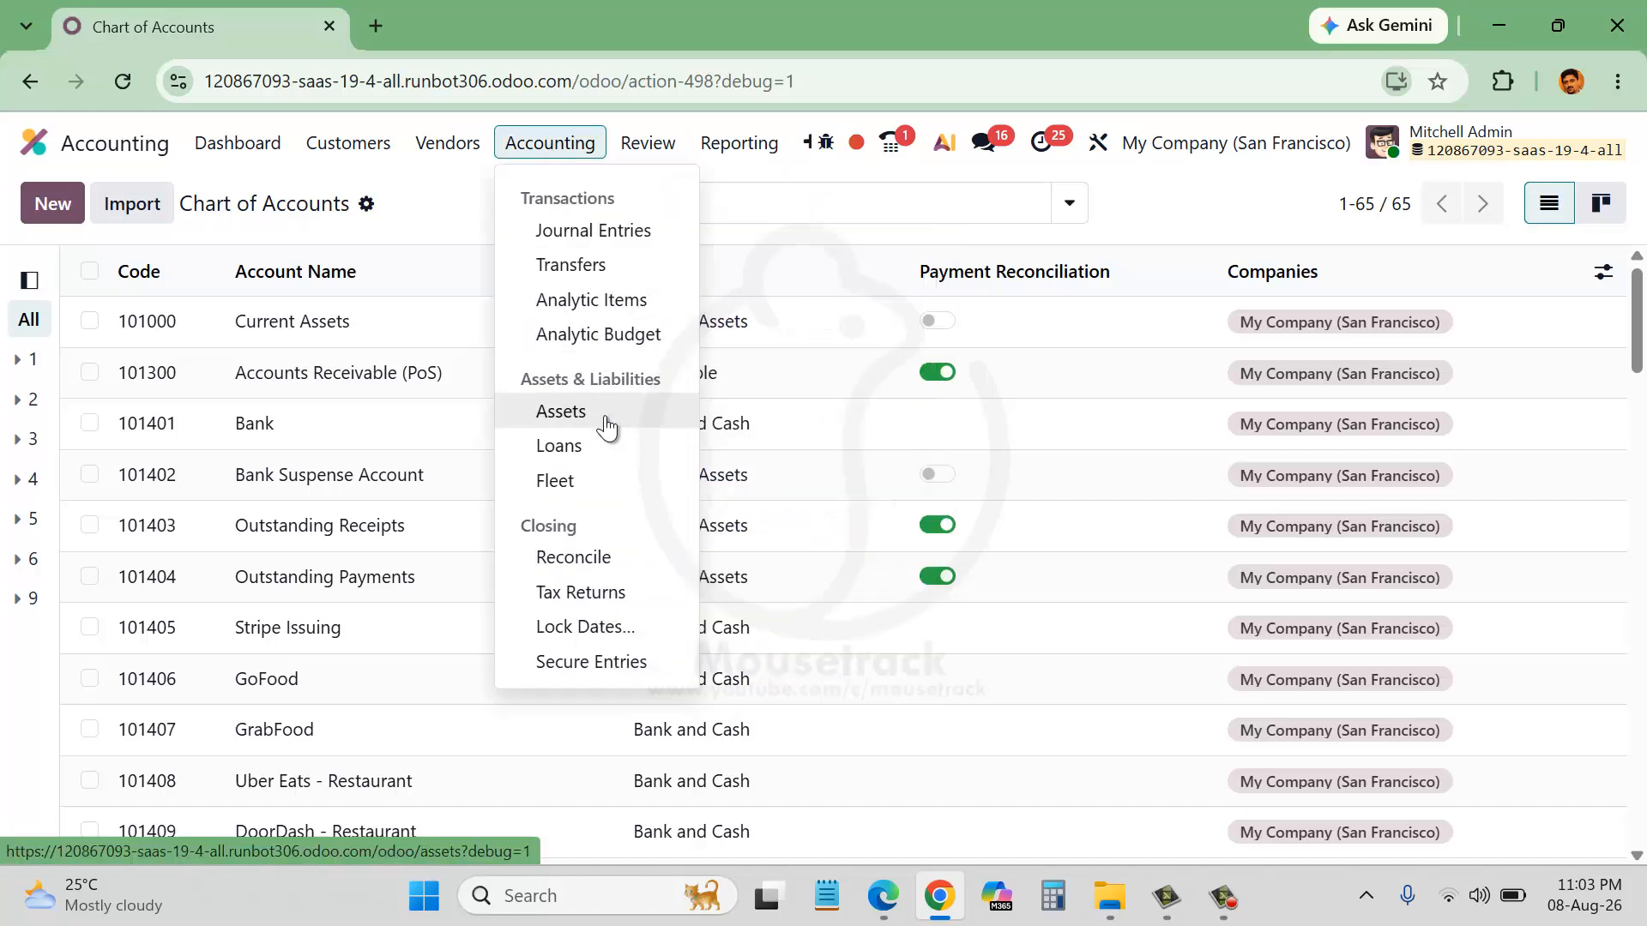